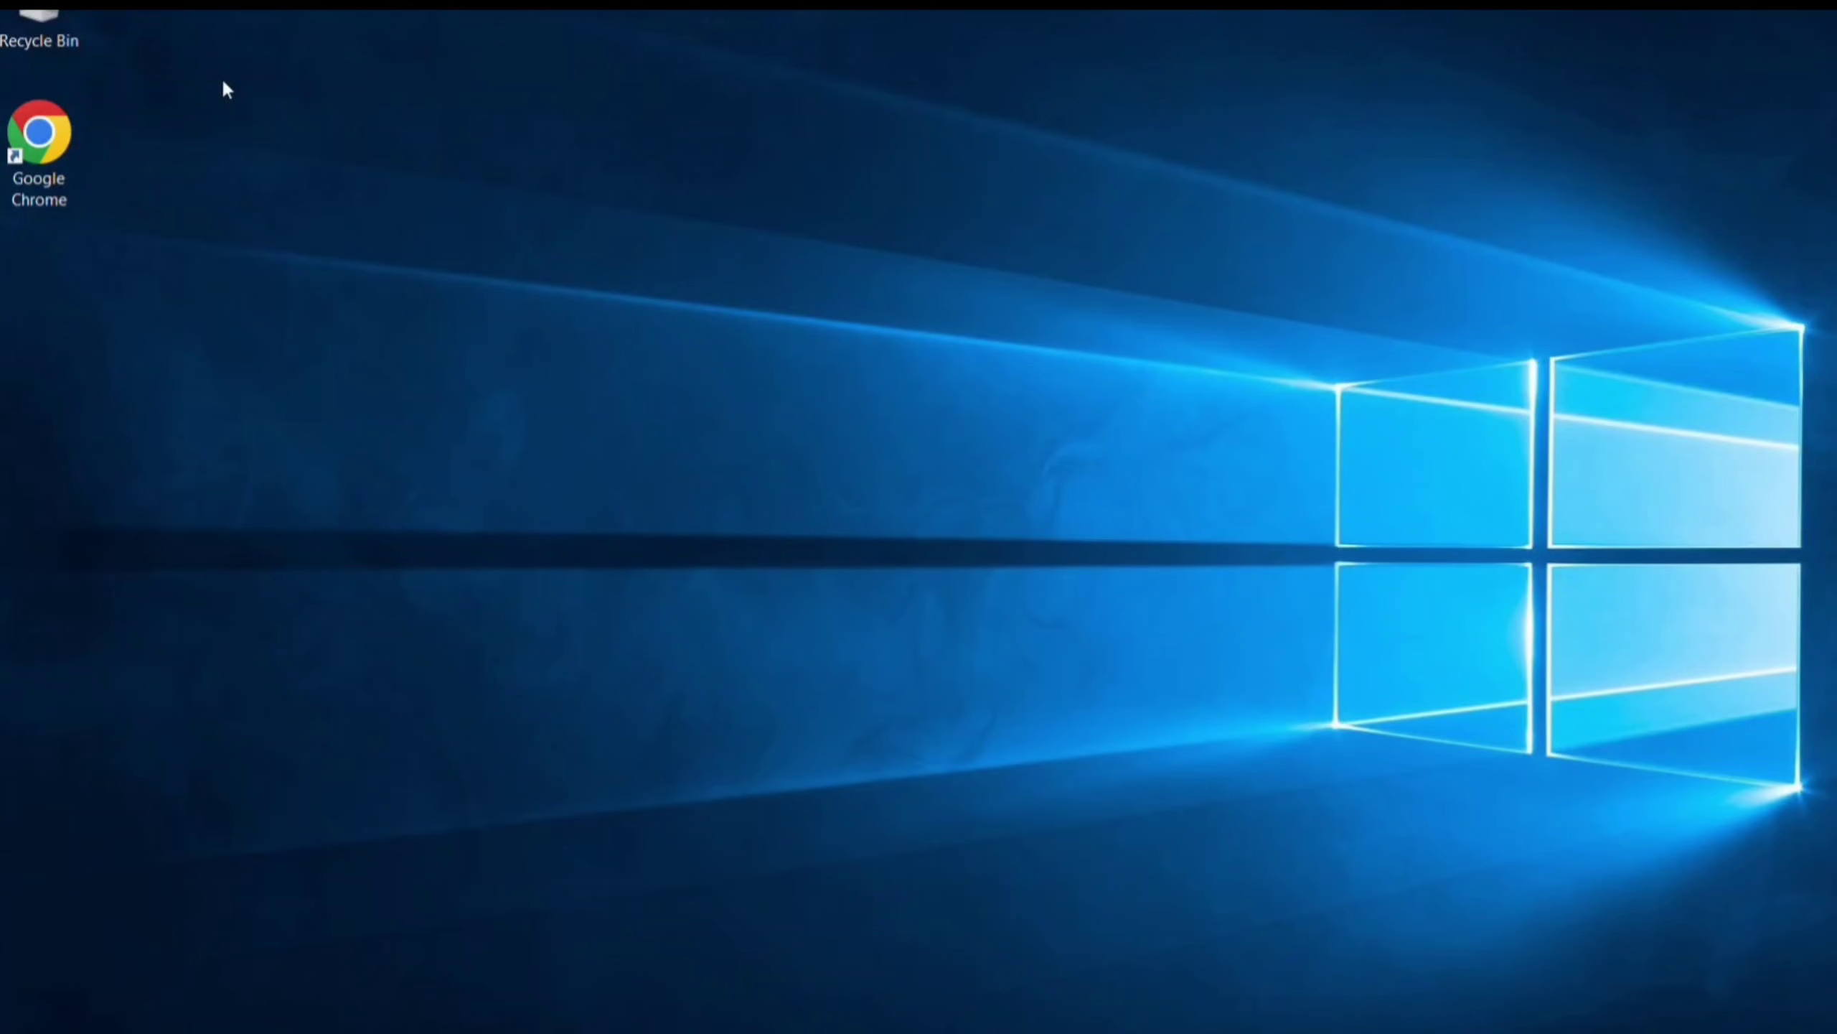
Launch Chrome and submit an email address on the TikTok Shop UK seller sign-up page
double_click(25, 191)
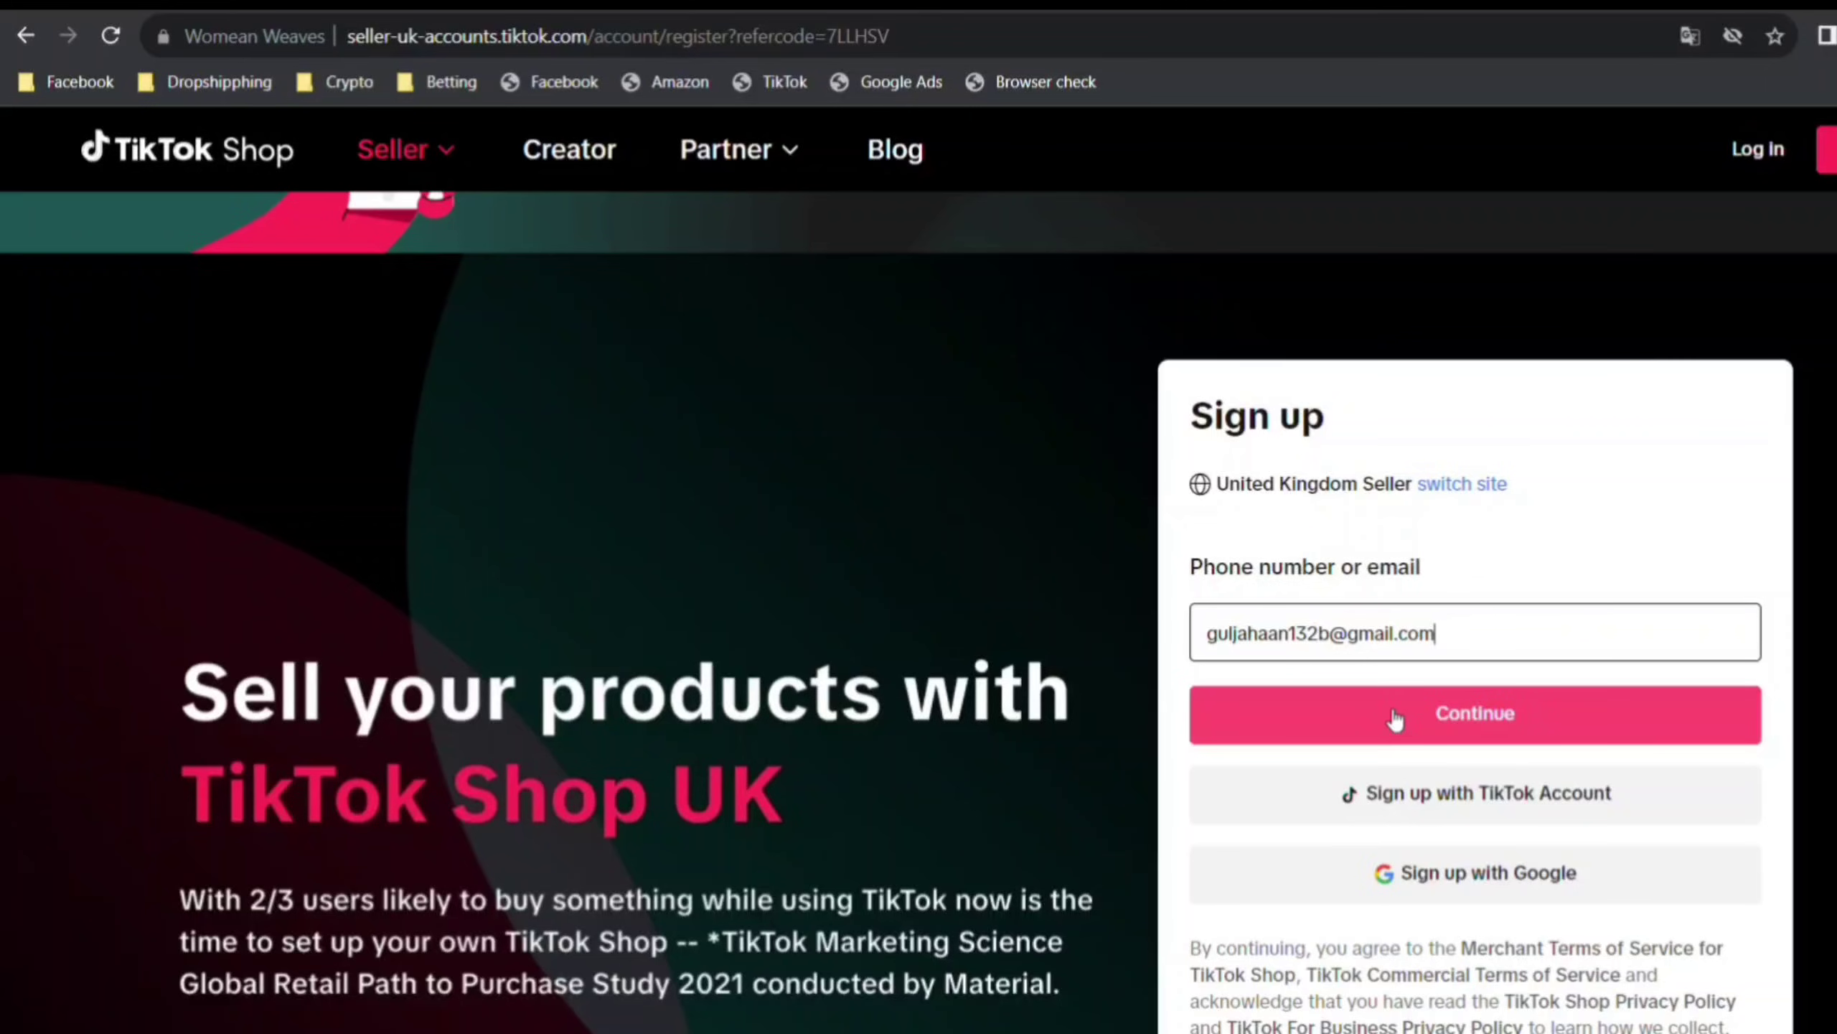
click(1395, 720)
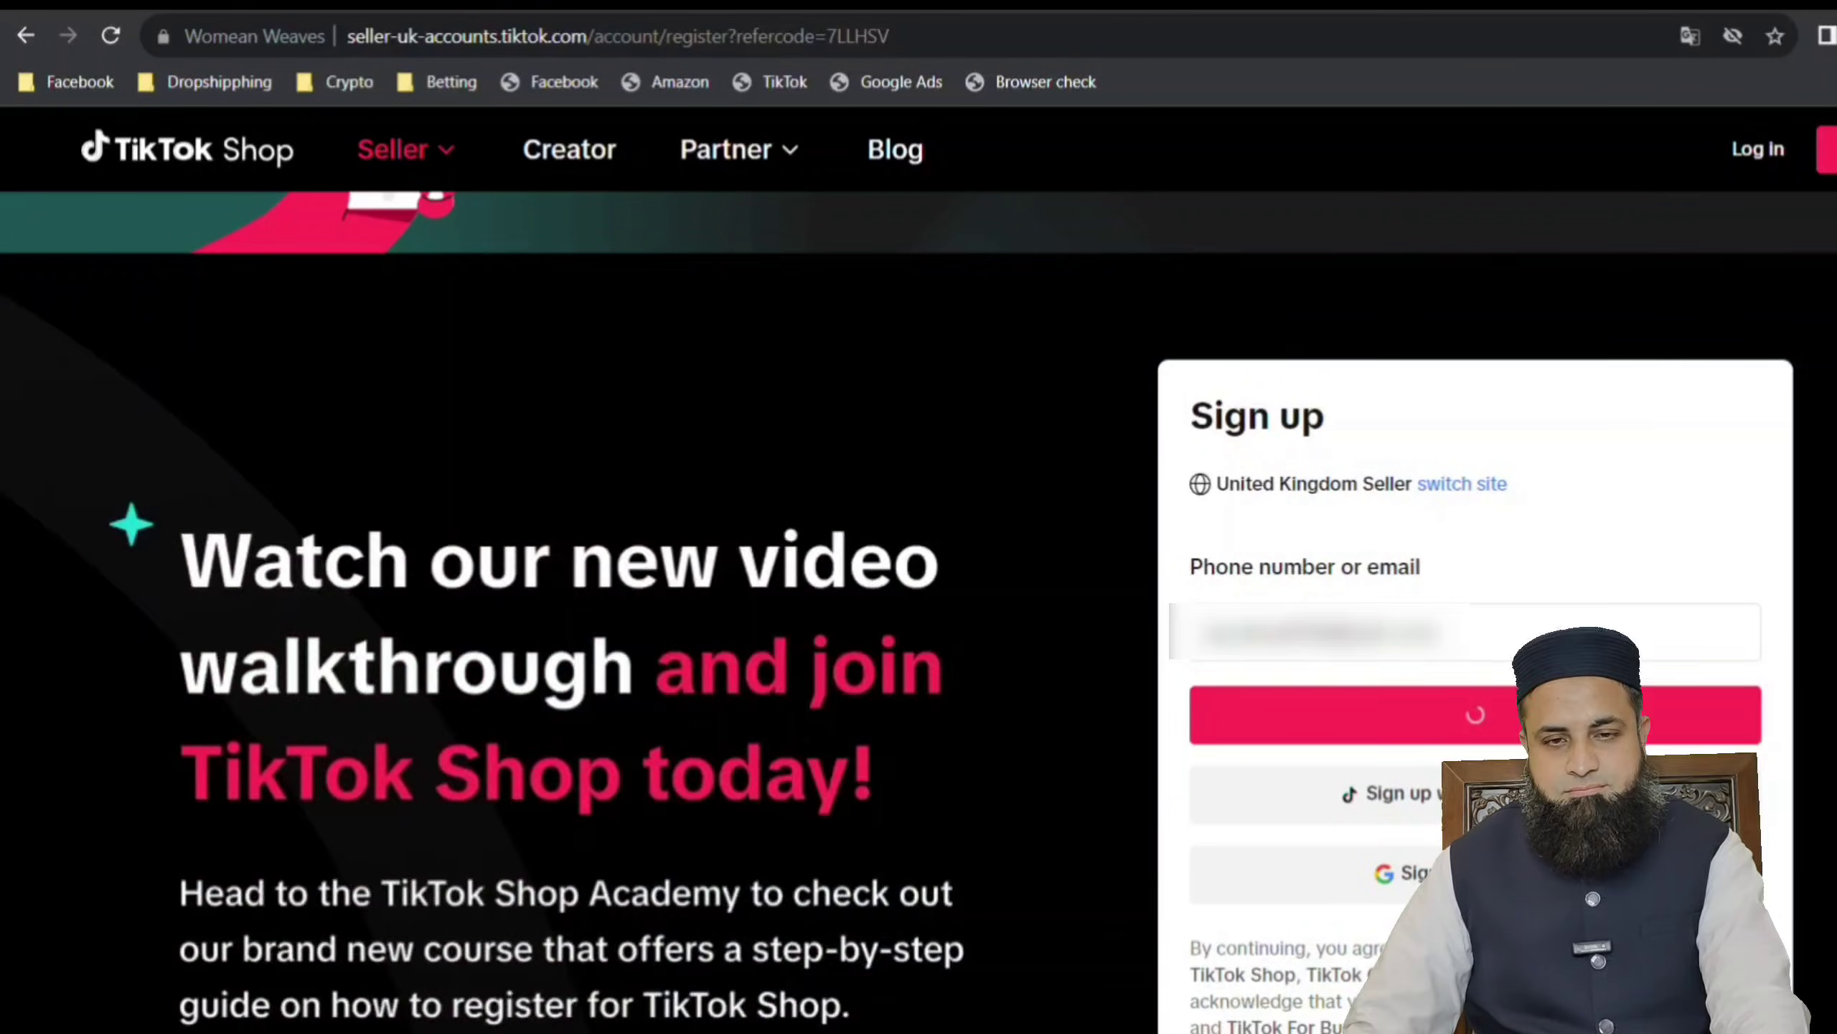
Confirm United Kingdom as the market and solve the captcha by picking the two matching cubes
click(1395, 719)
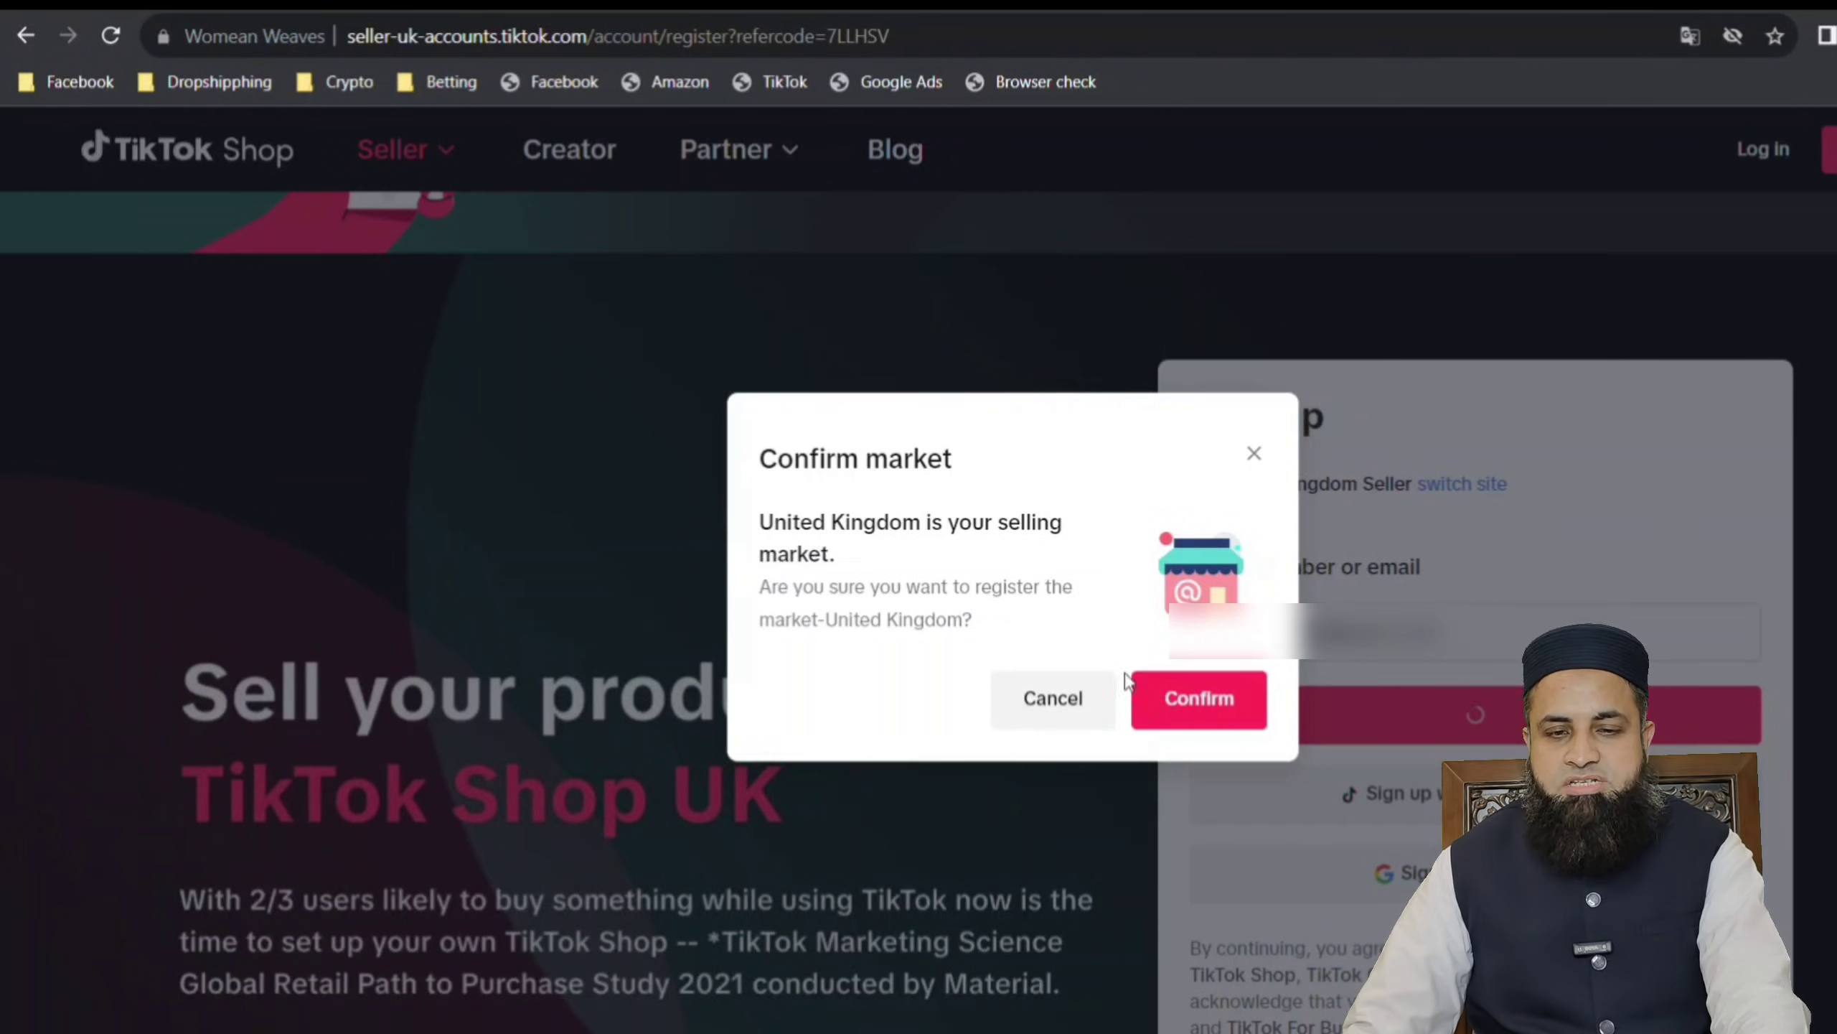
click(1172, 701)
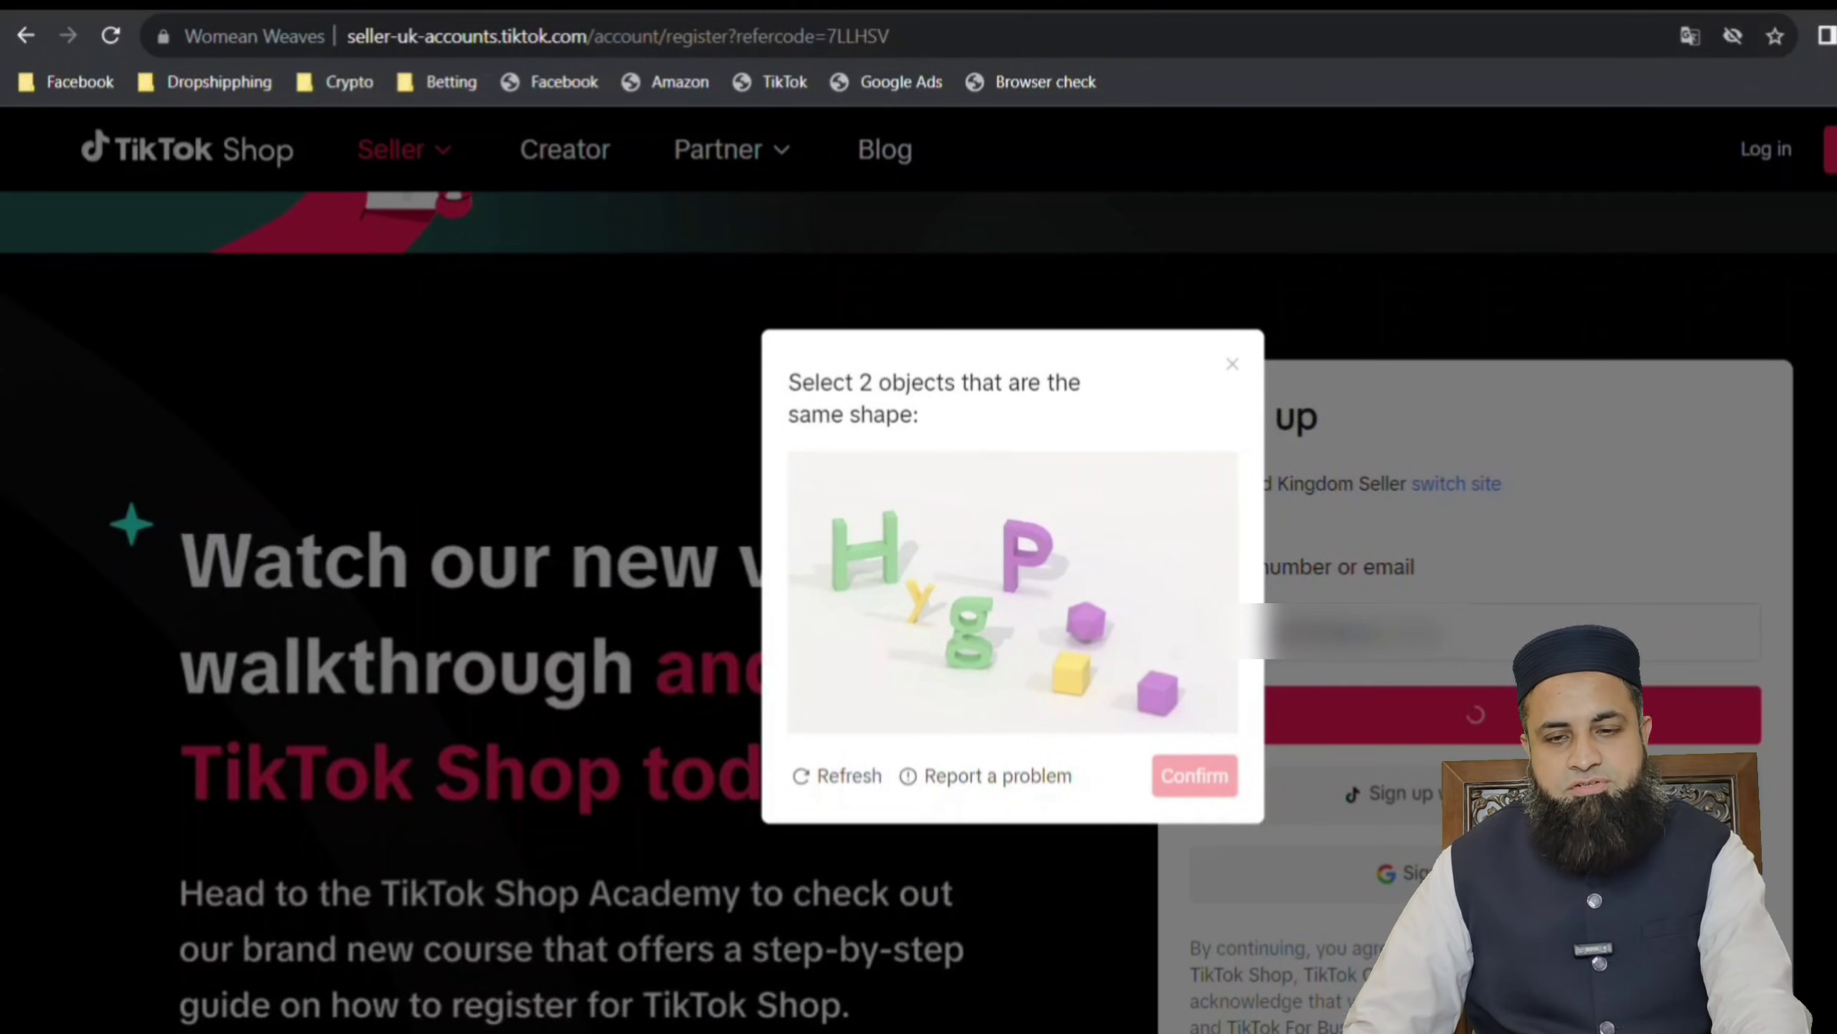
click(1072, 685)
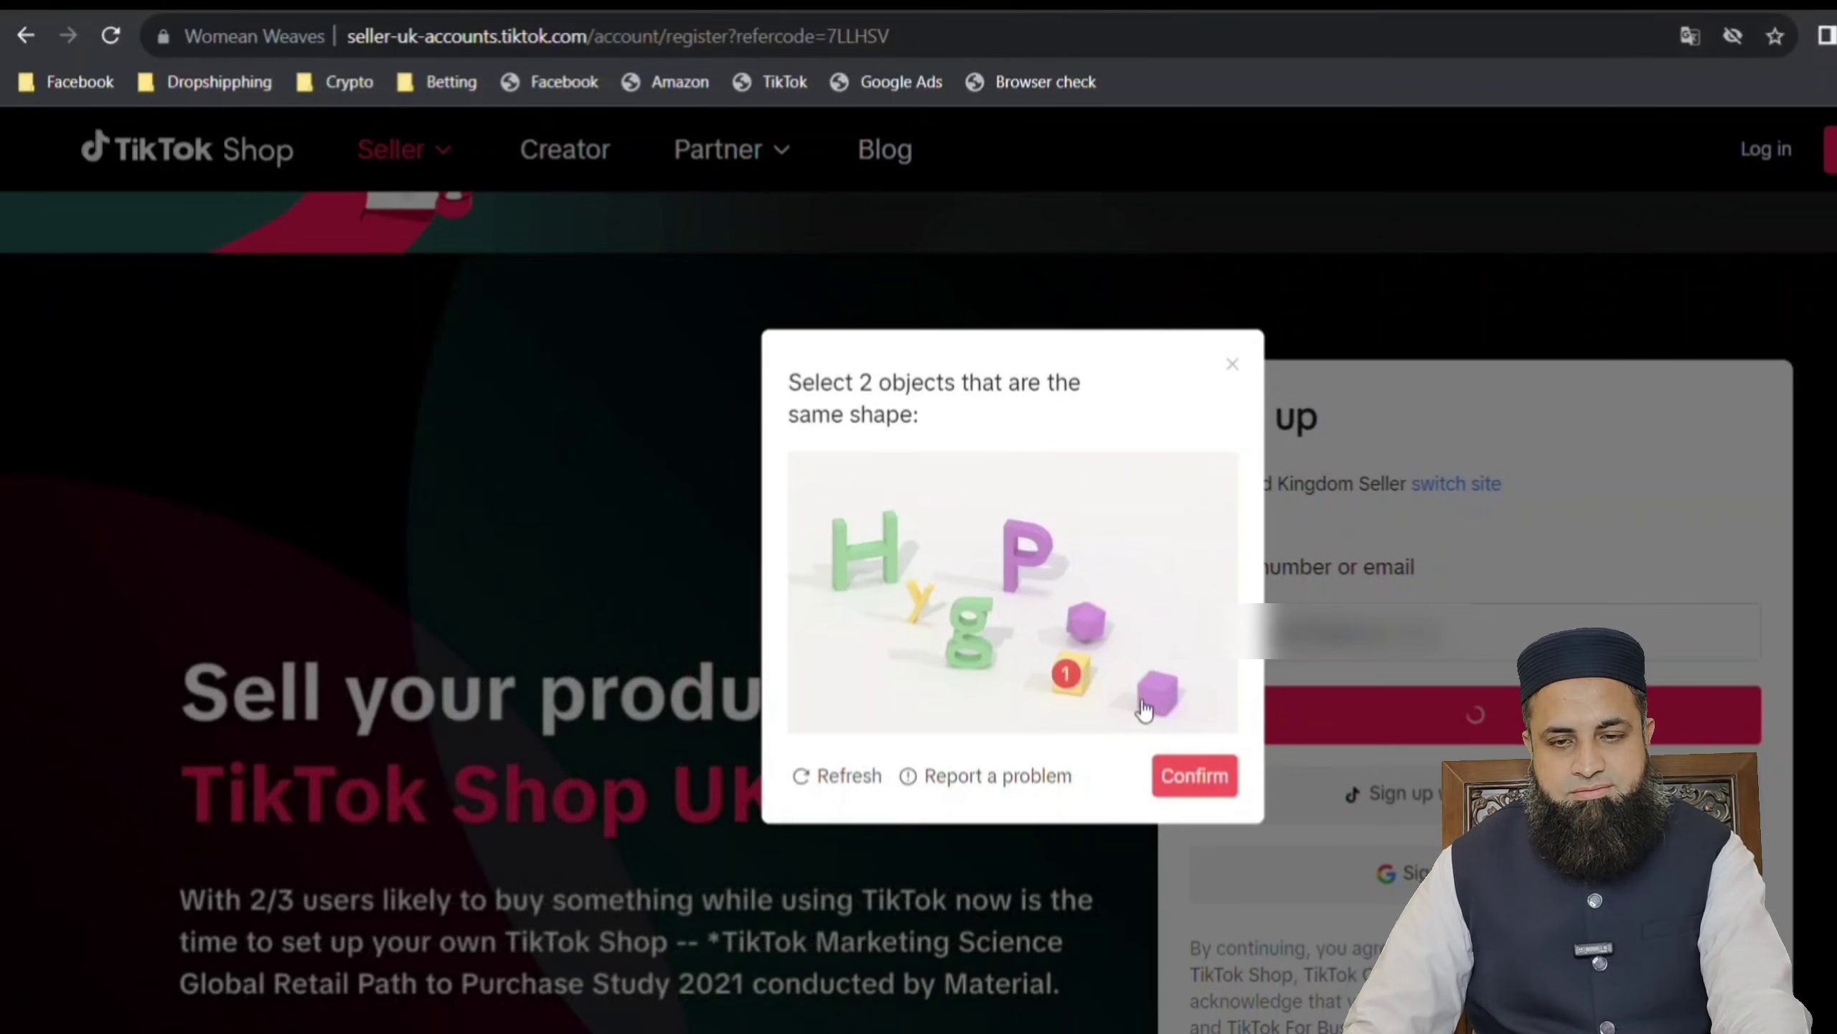
click(1158, 693)
click(1187, 782)
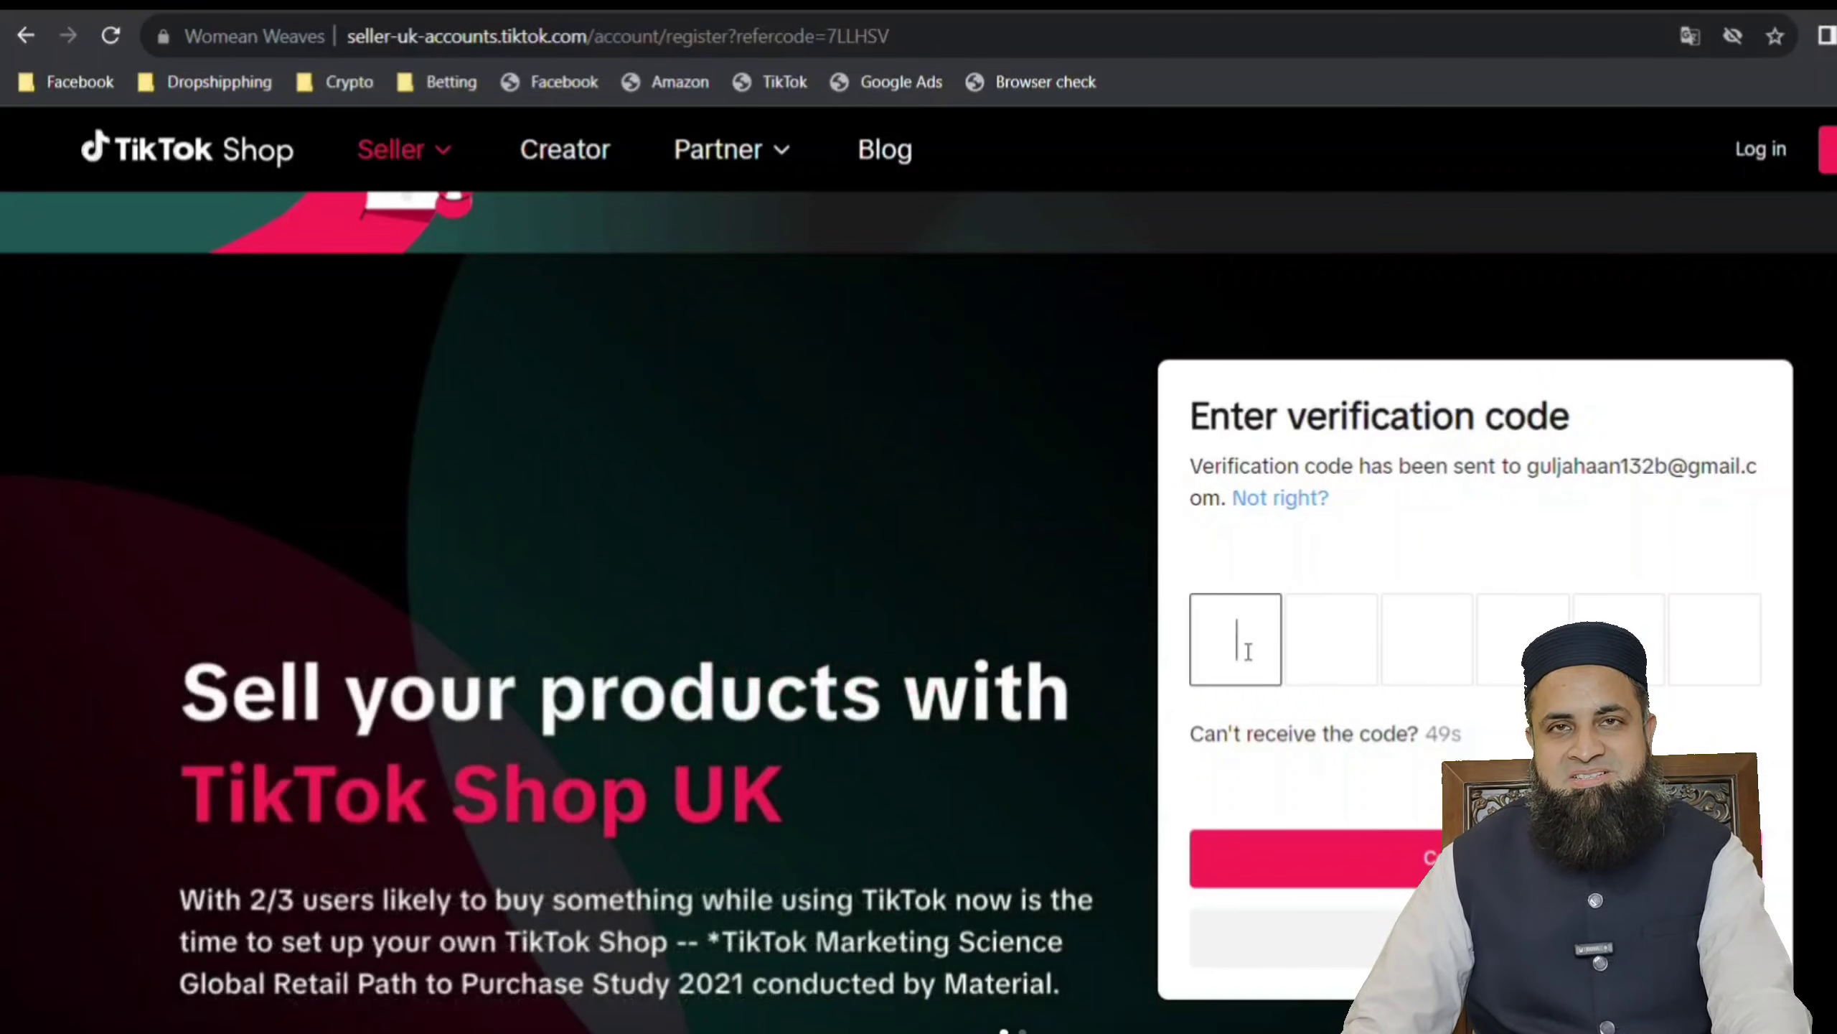
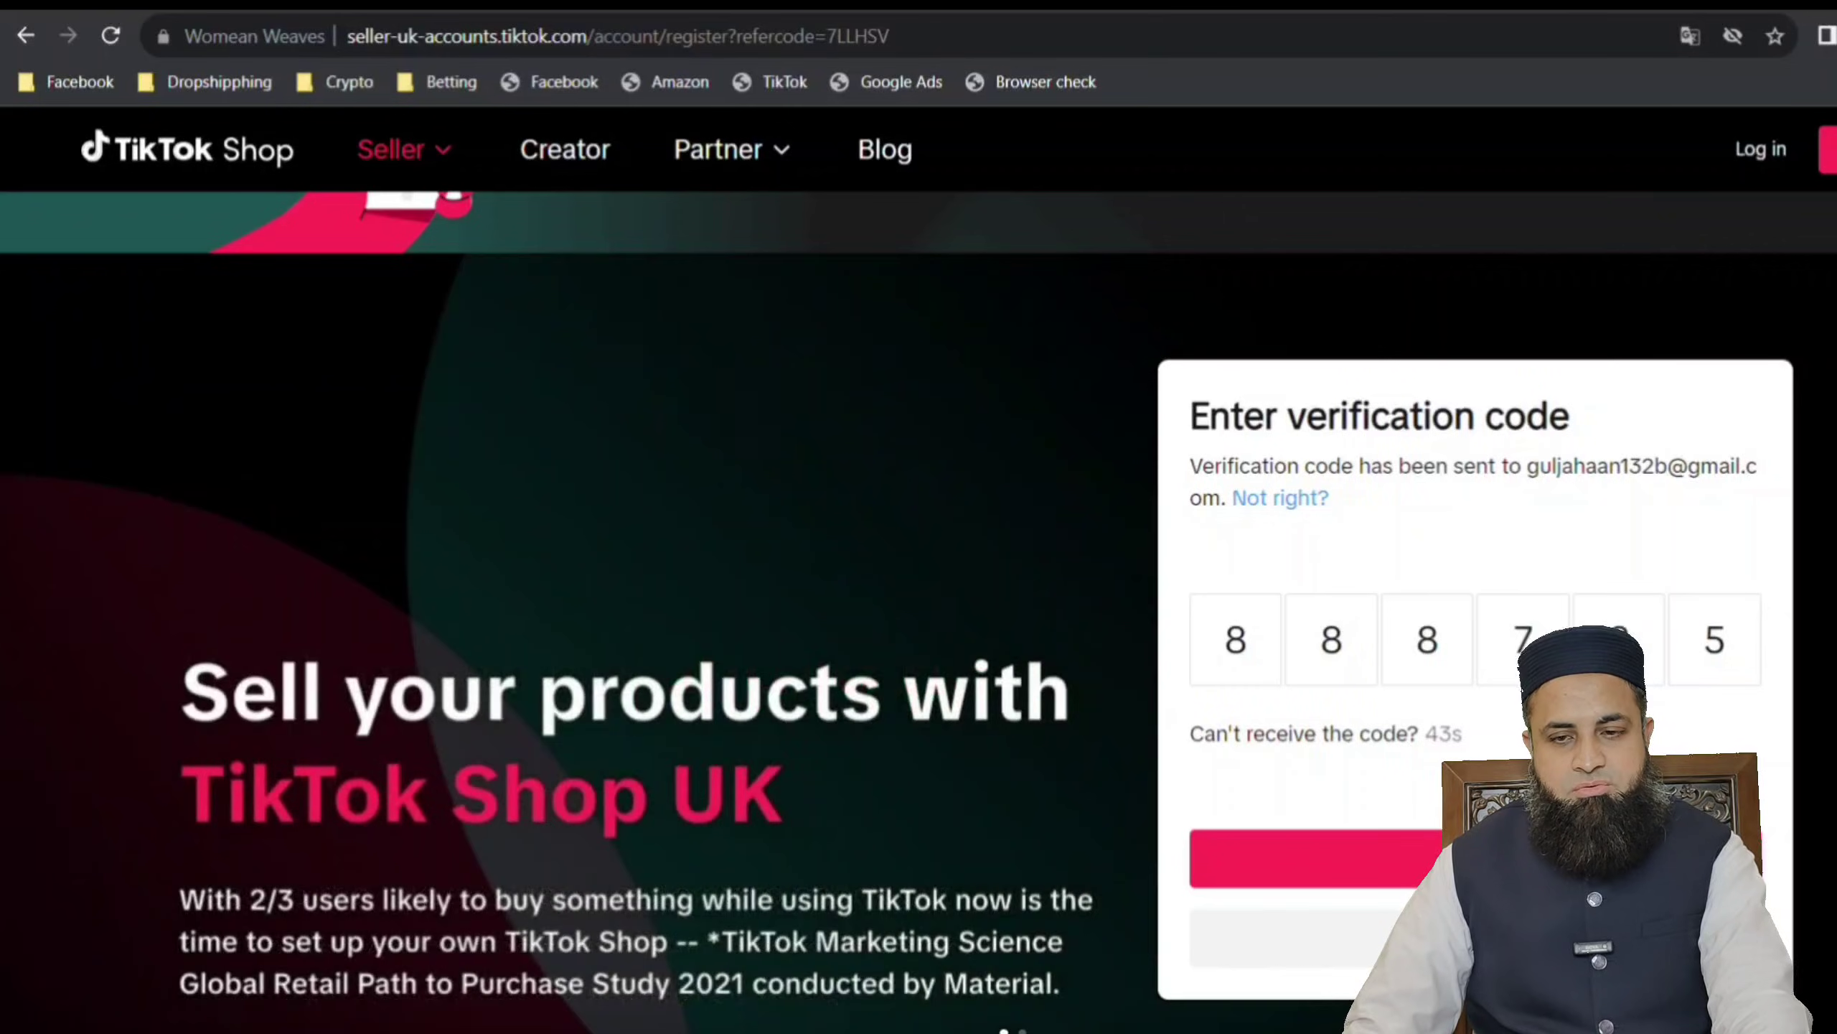
Enter the emailed verification code, then set and confirm the account password
click(1321, 541)
text(•••••••••)
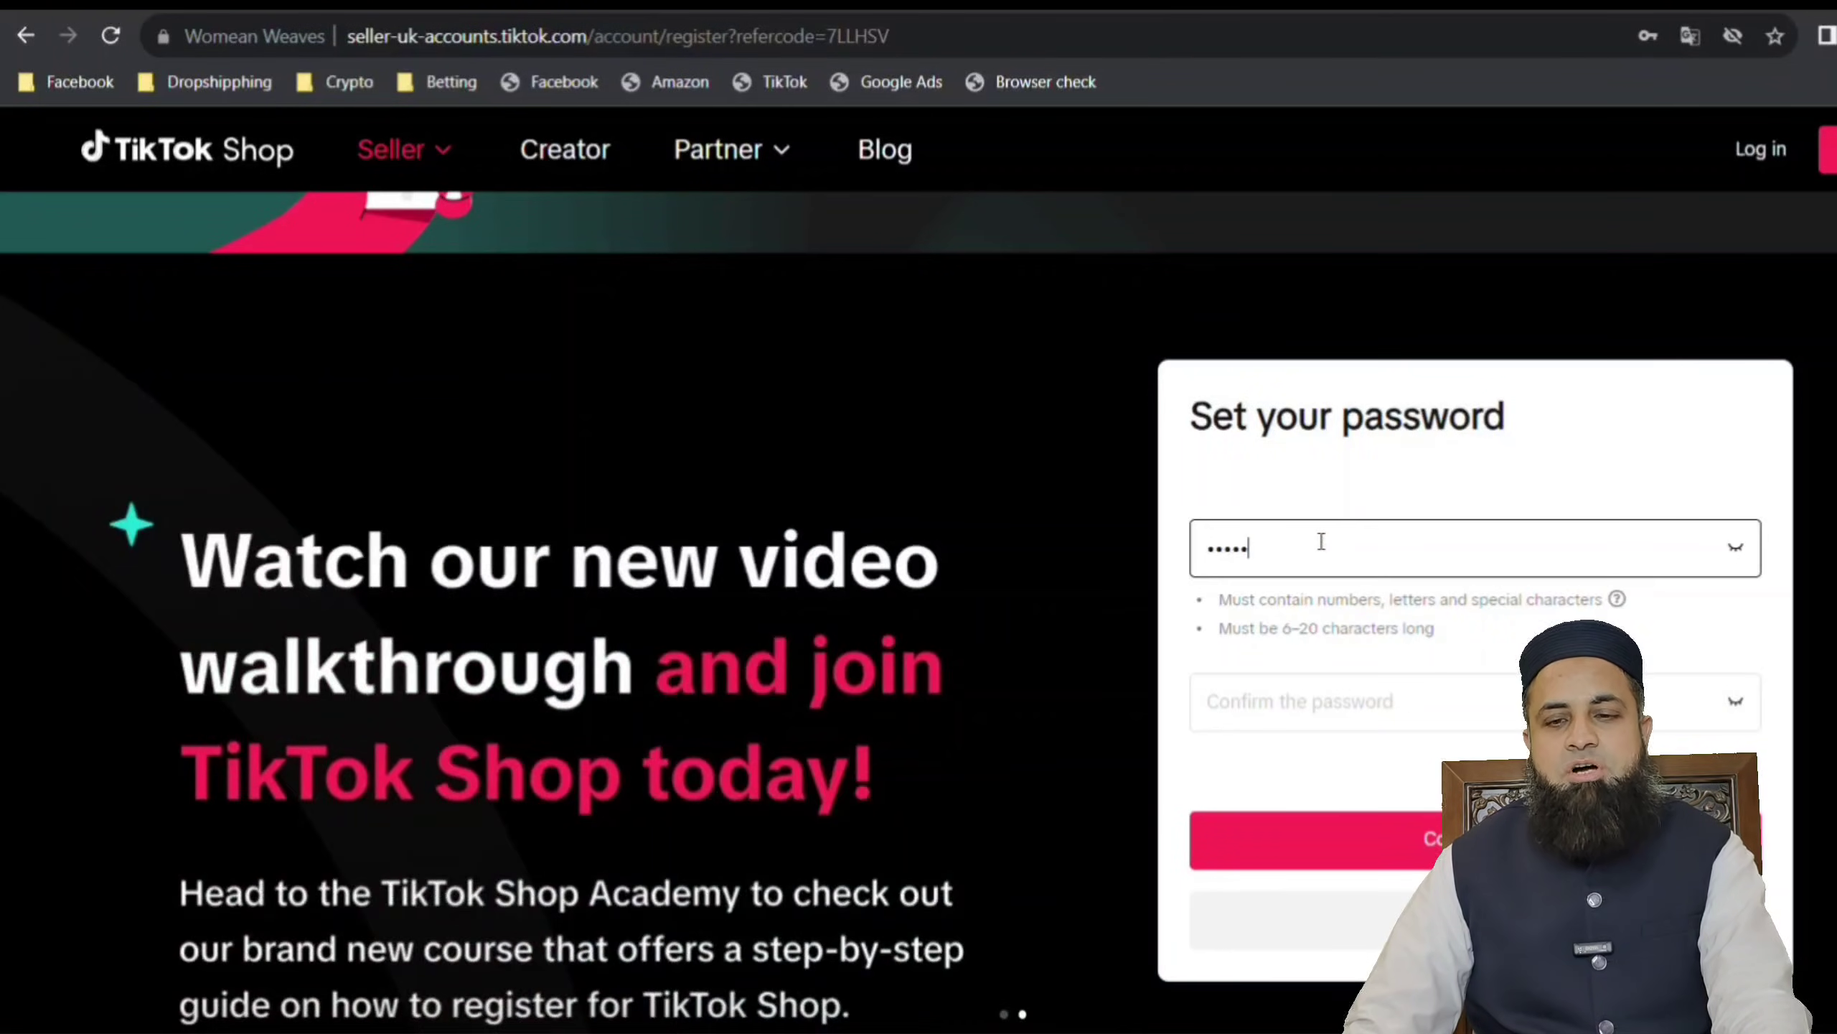
text(••)
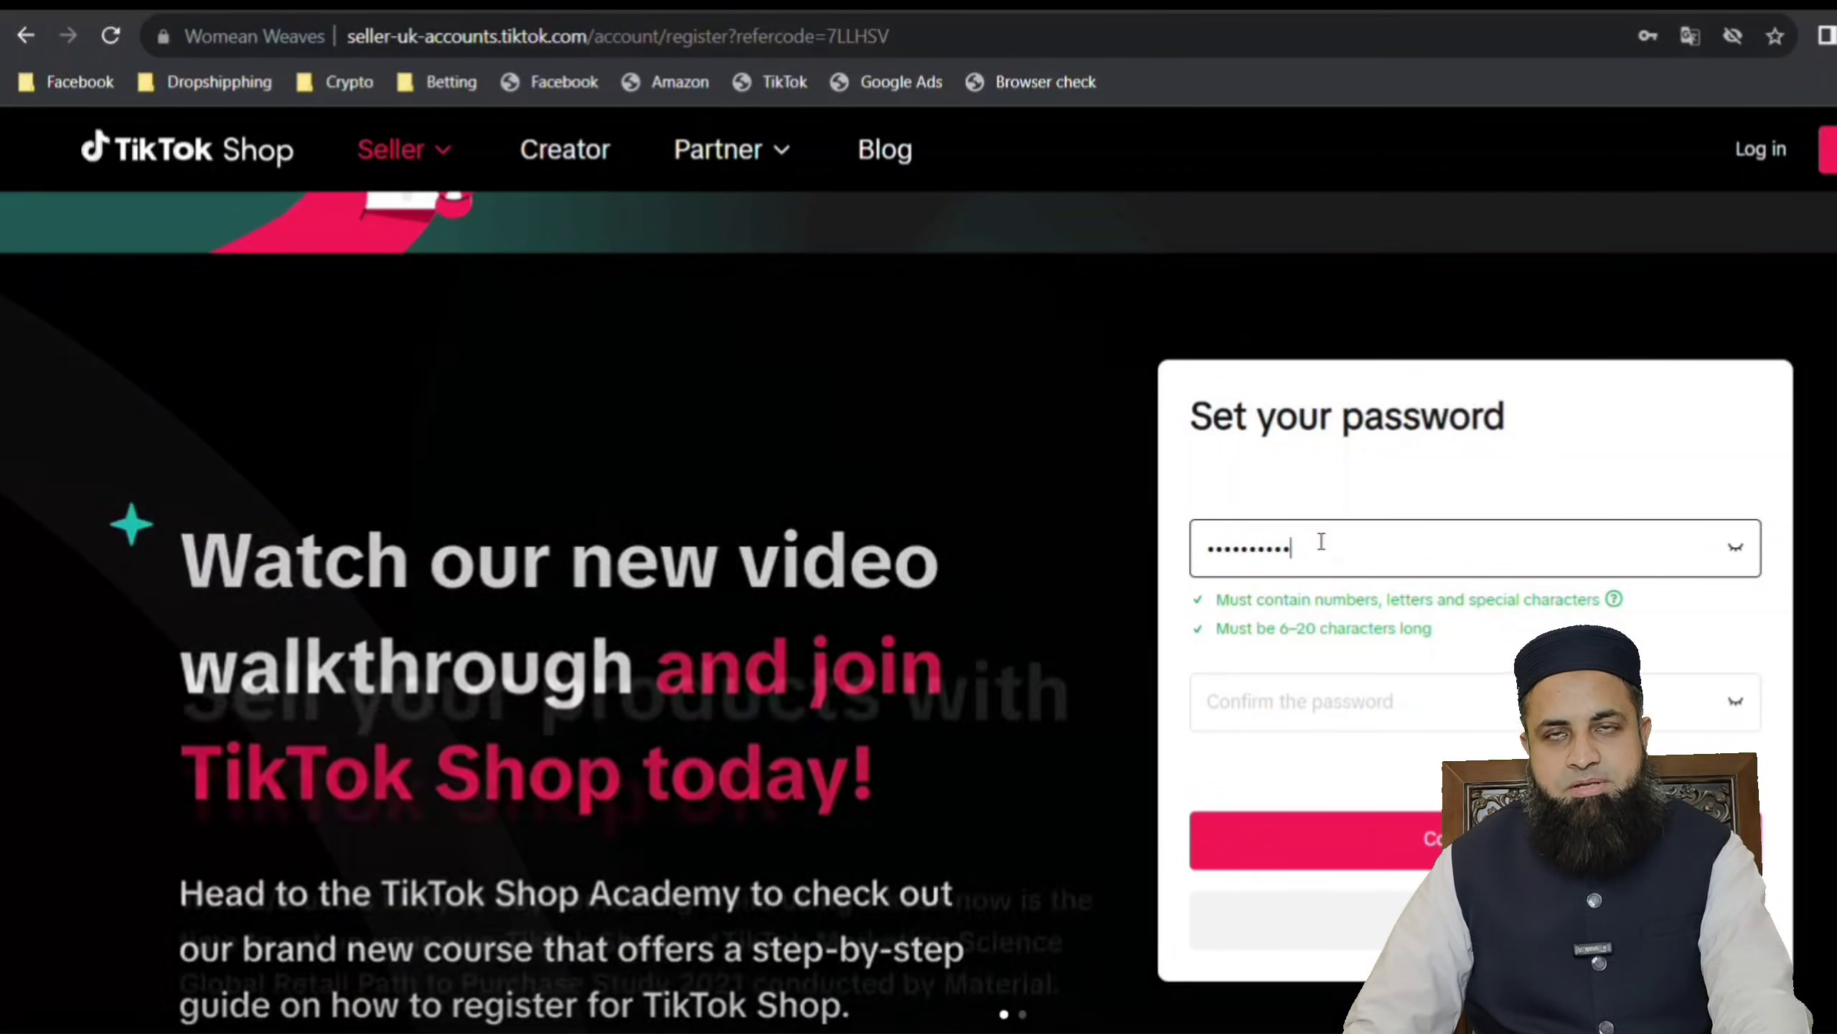
key(Tab)
text(•••••••••)
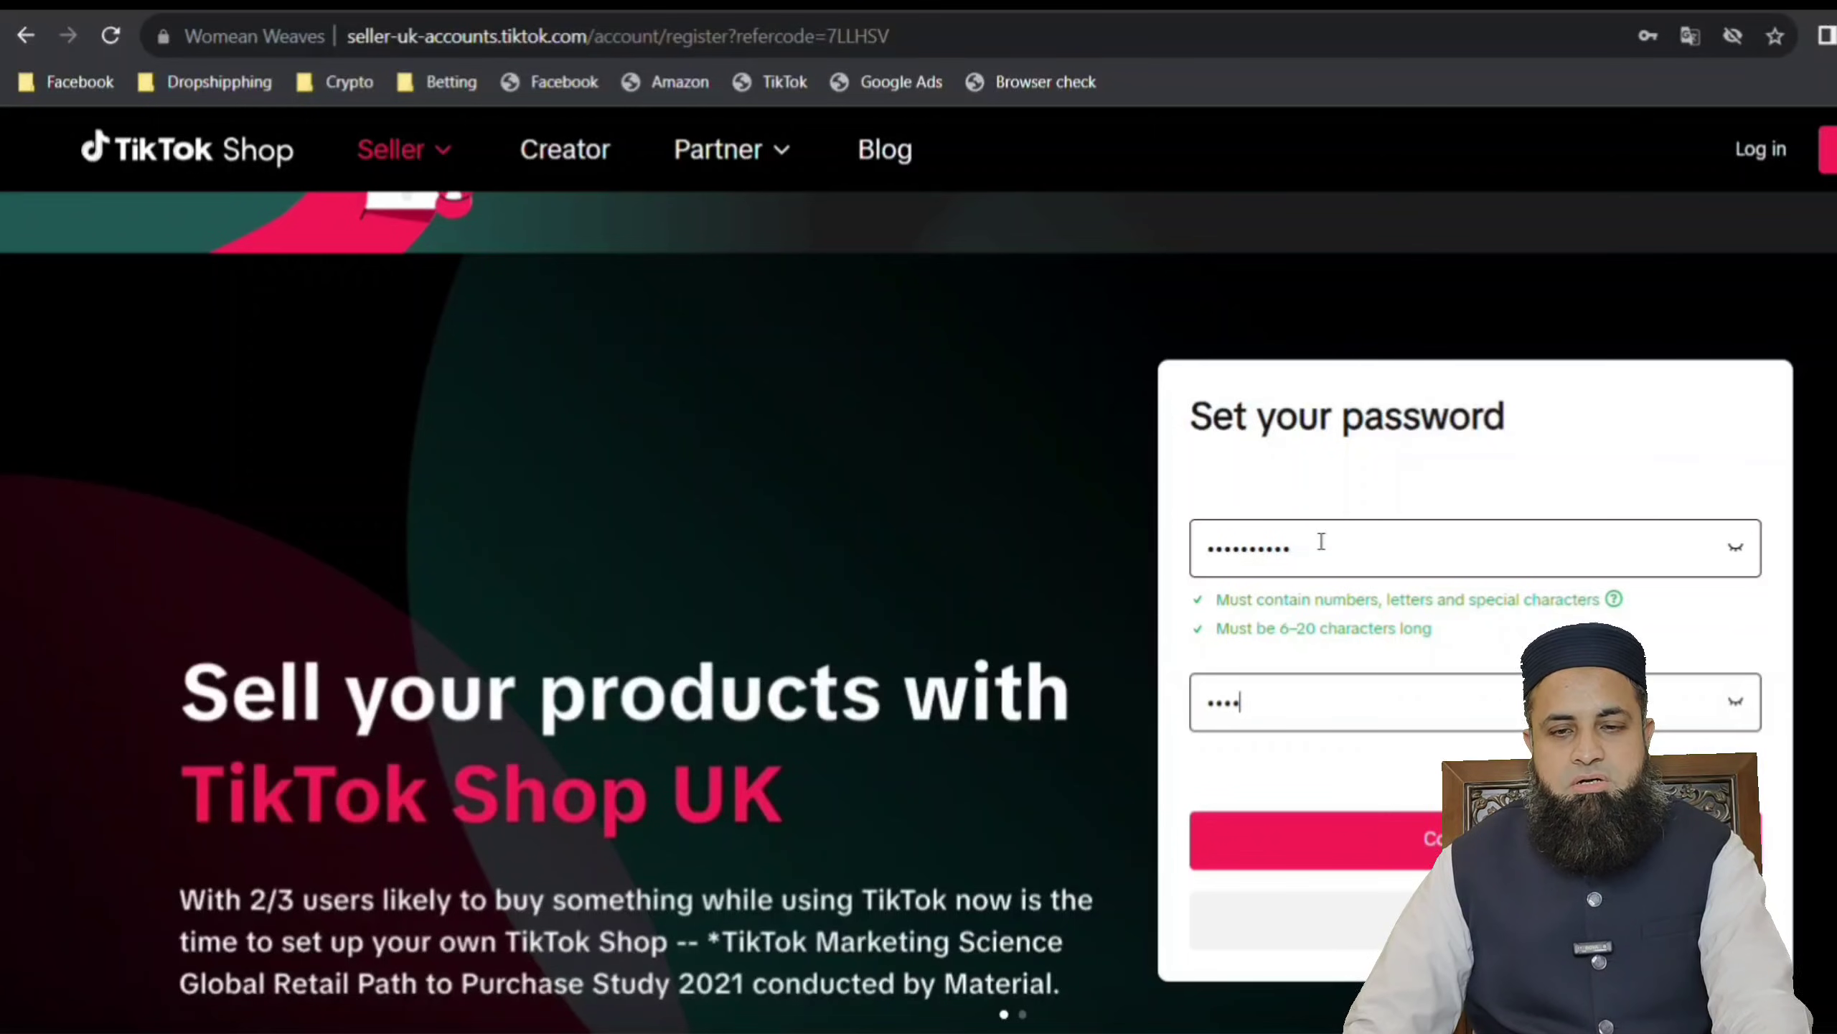
text(••)
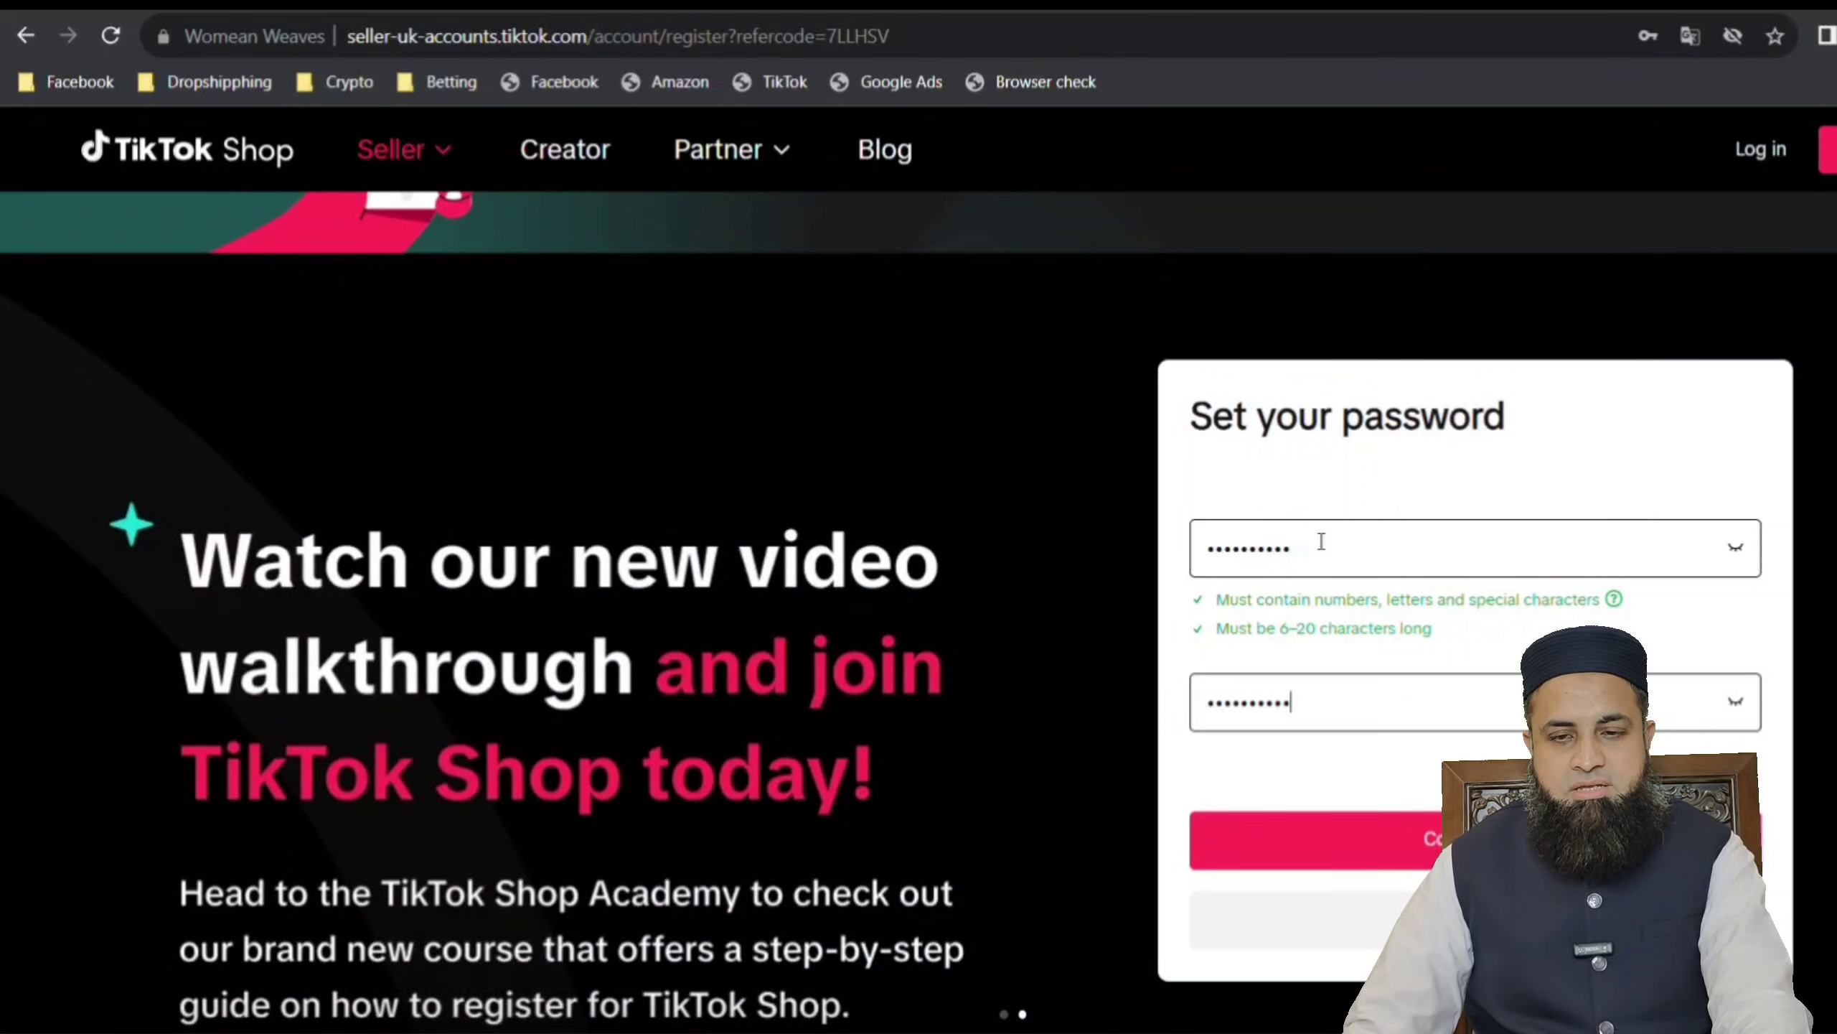
click(1410, 834)
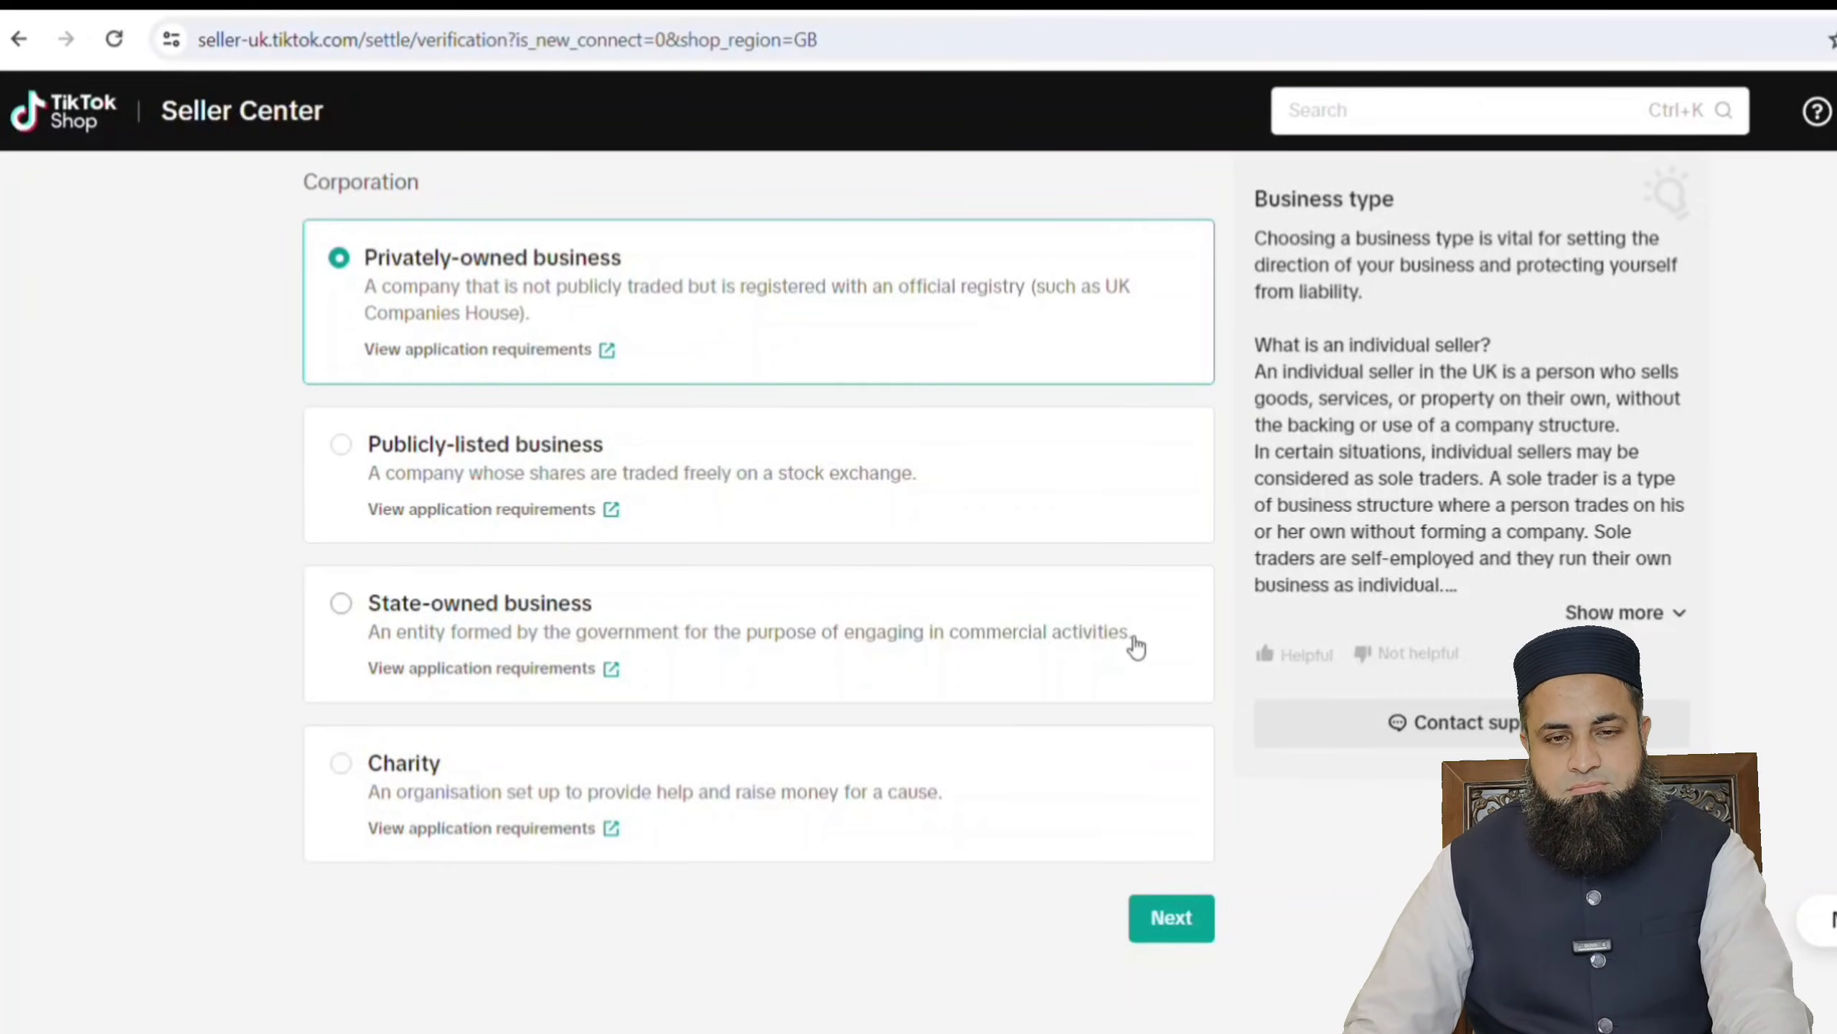
Proceed with Privately-owned business, select the Company name field, and open a fresh browser tab
scroll(1135, 646, up, 2)
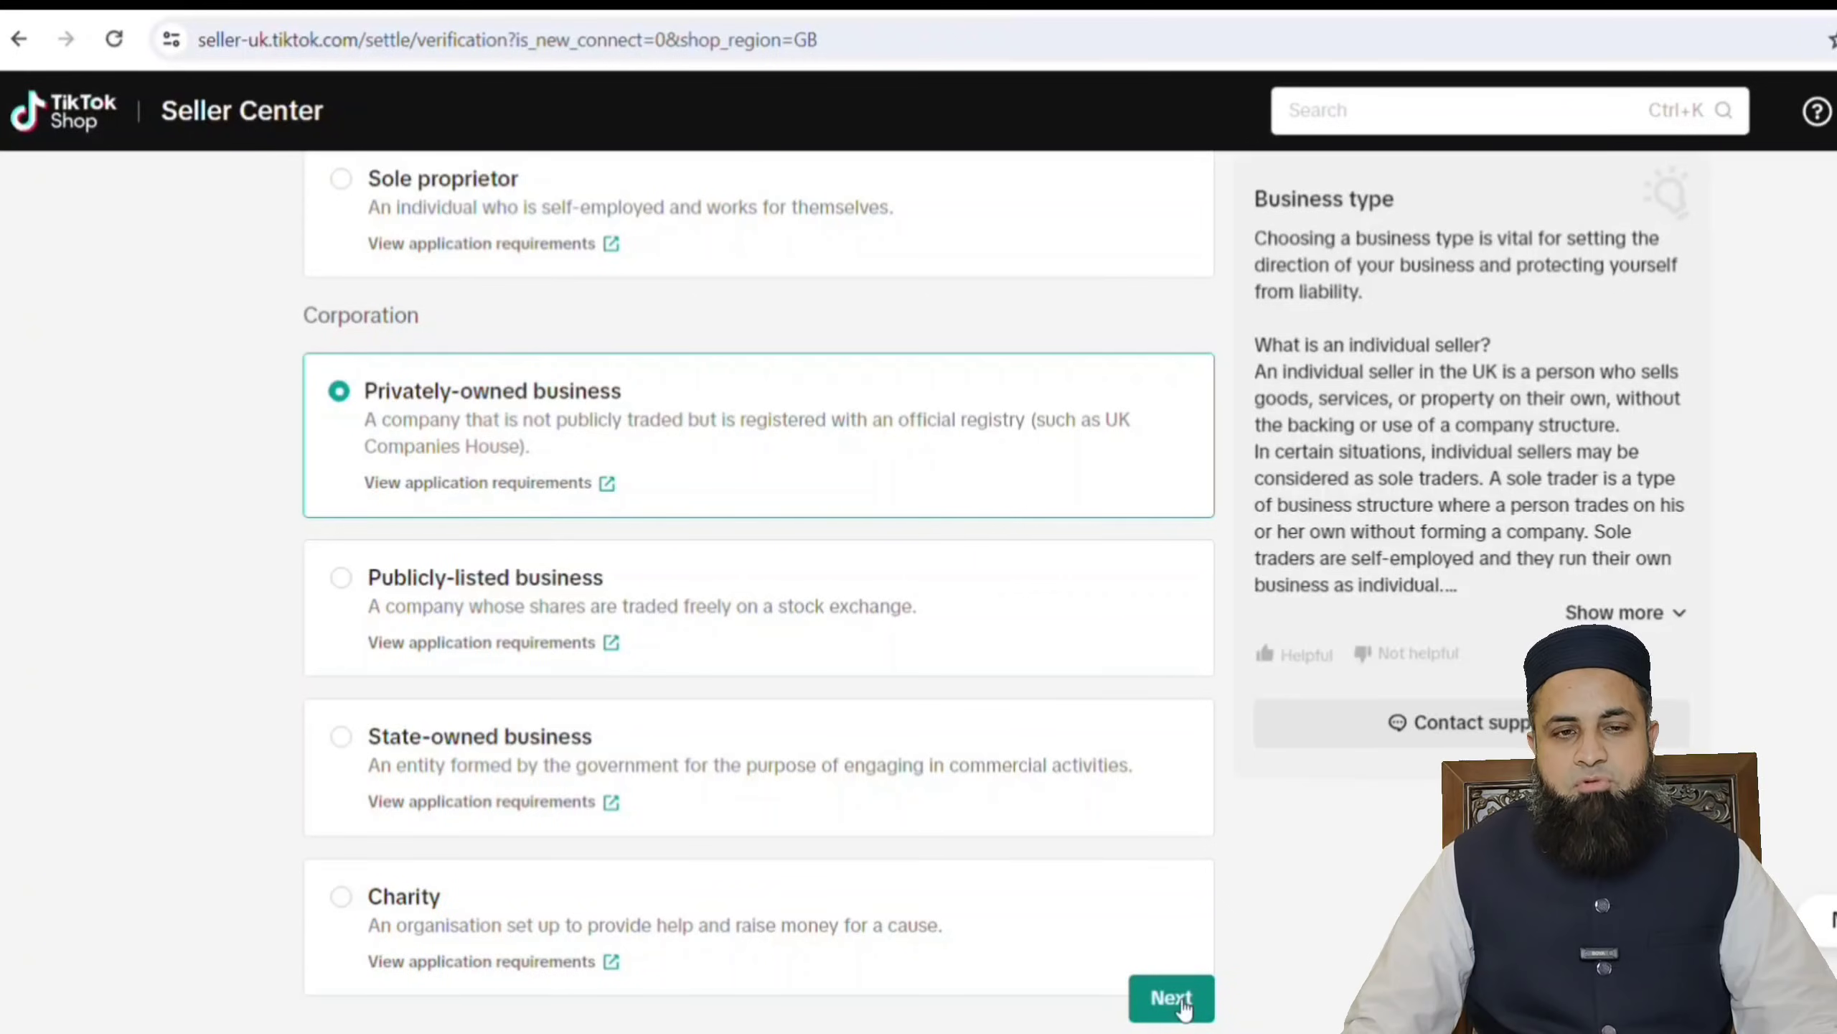
click(1183, 1006)
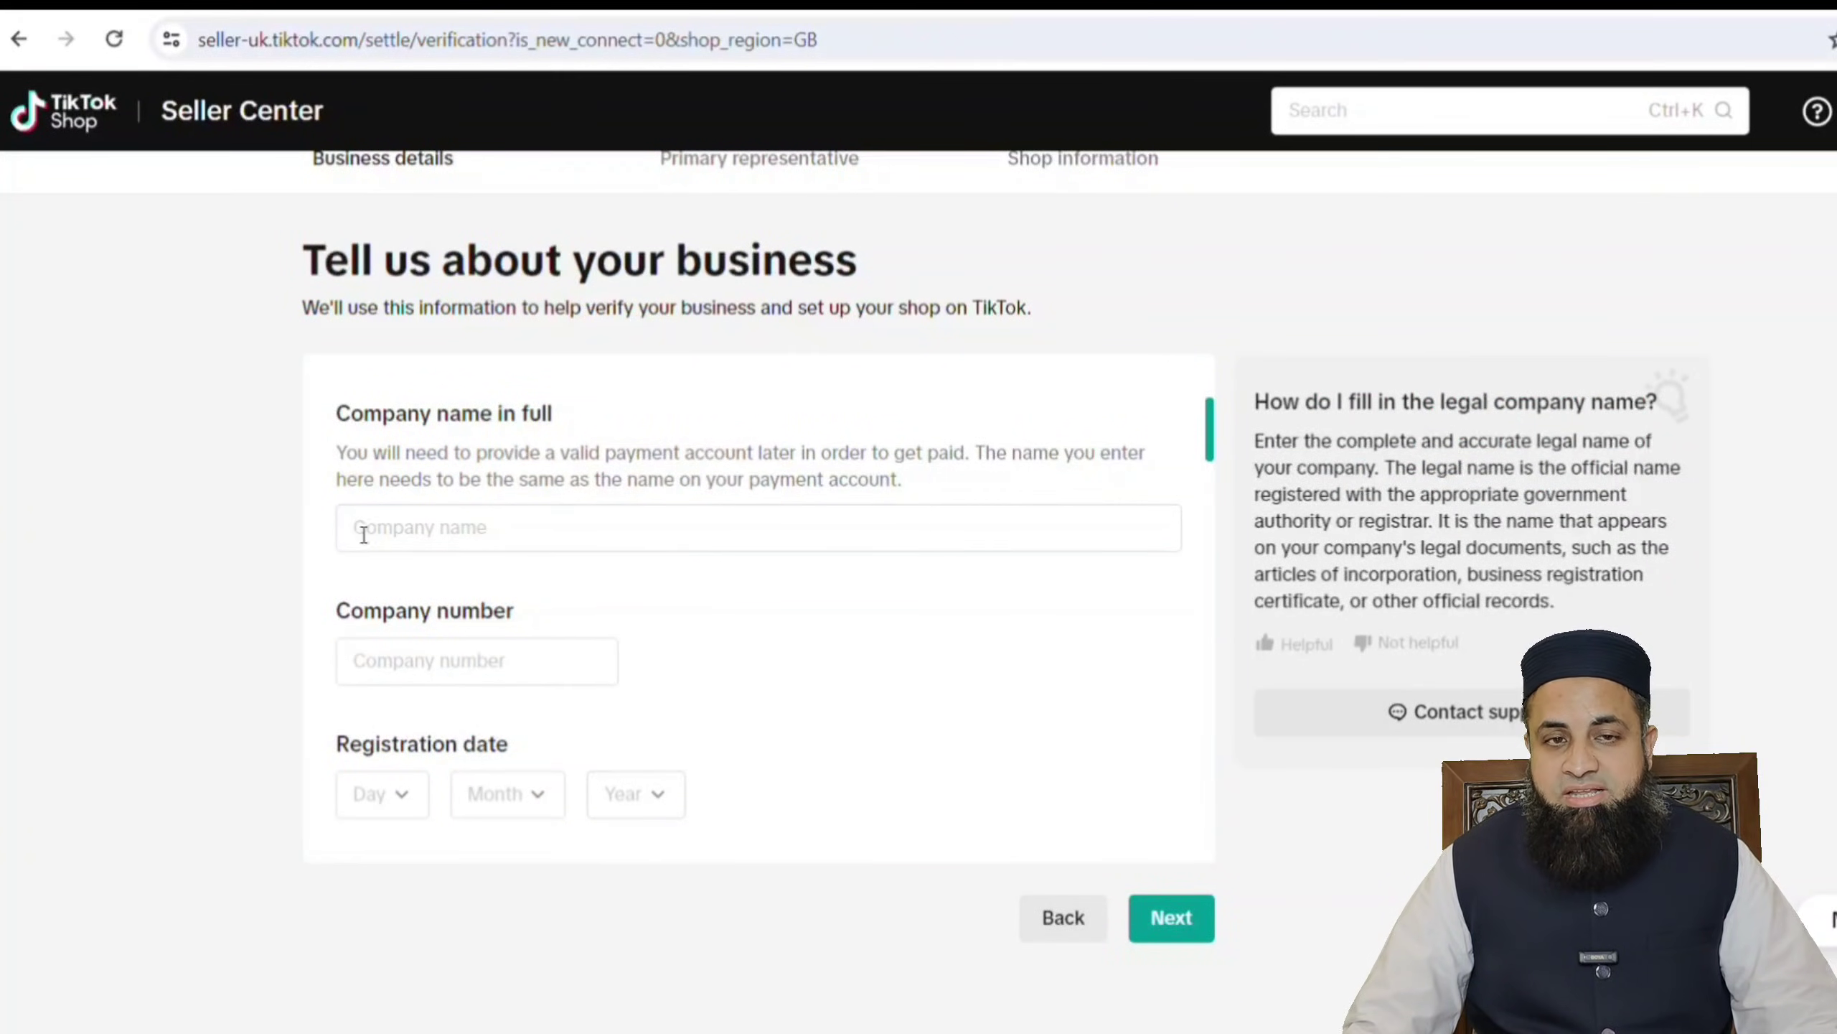
click(410, 523)
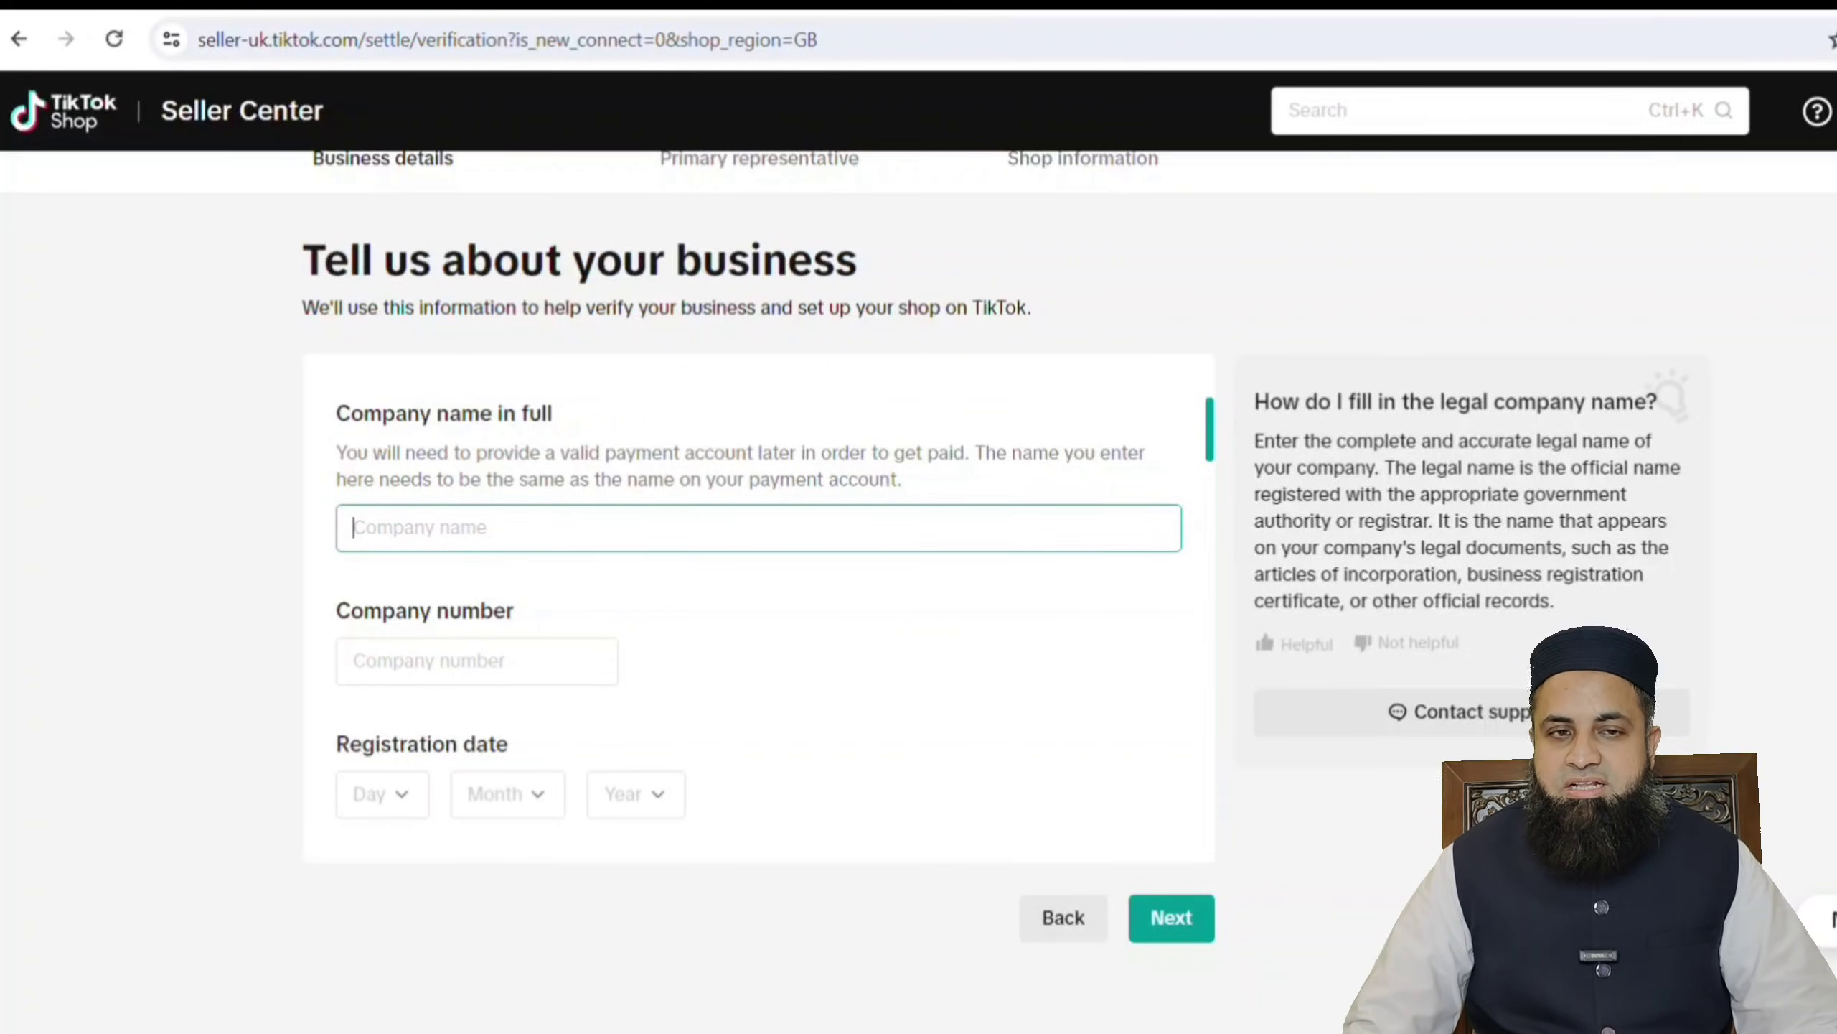
key(ctrl+t)
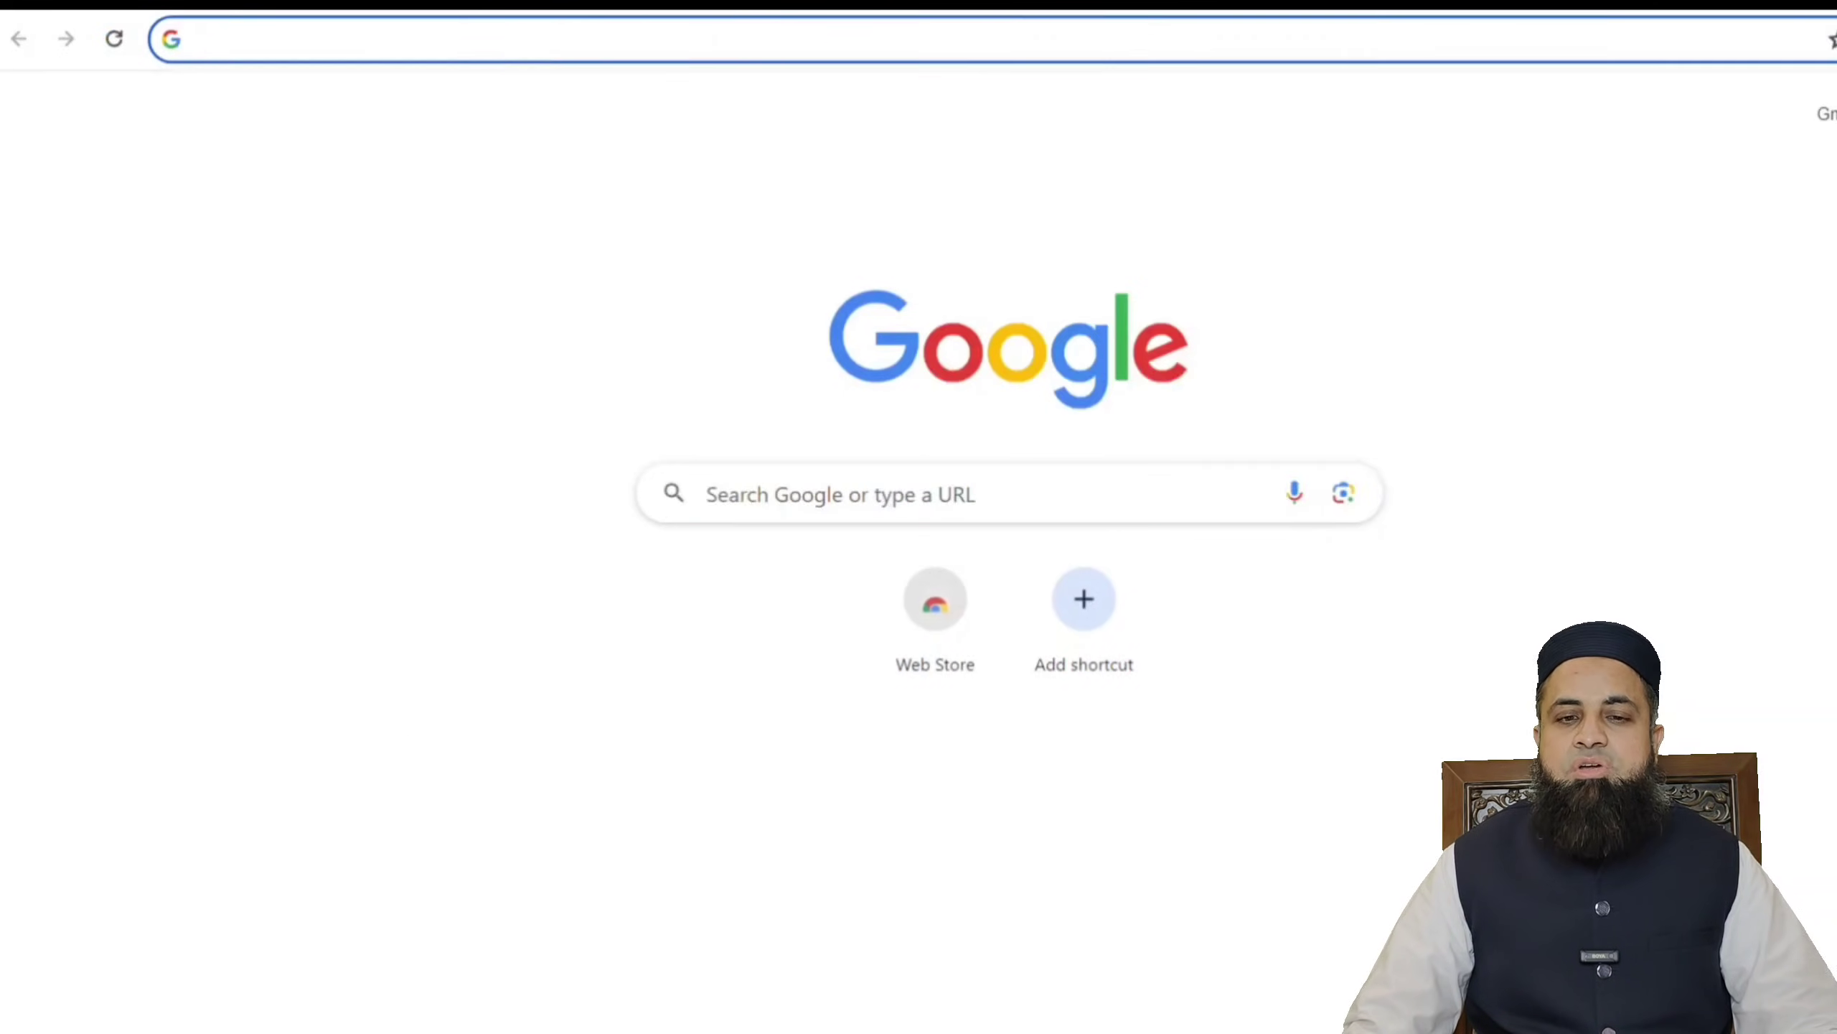
Google 'uk ltd company check' and open the GOV.UK company information page
click(770, 483)
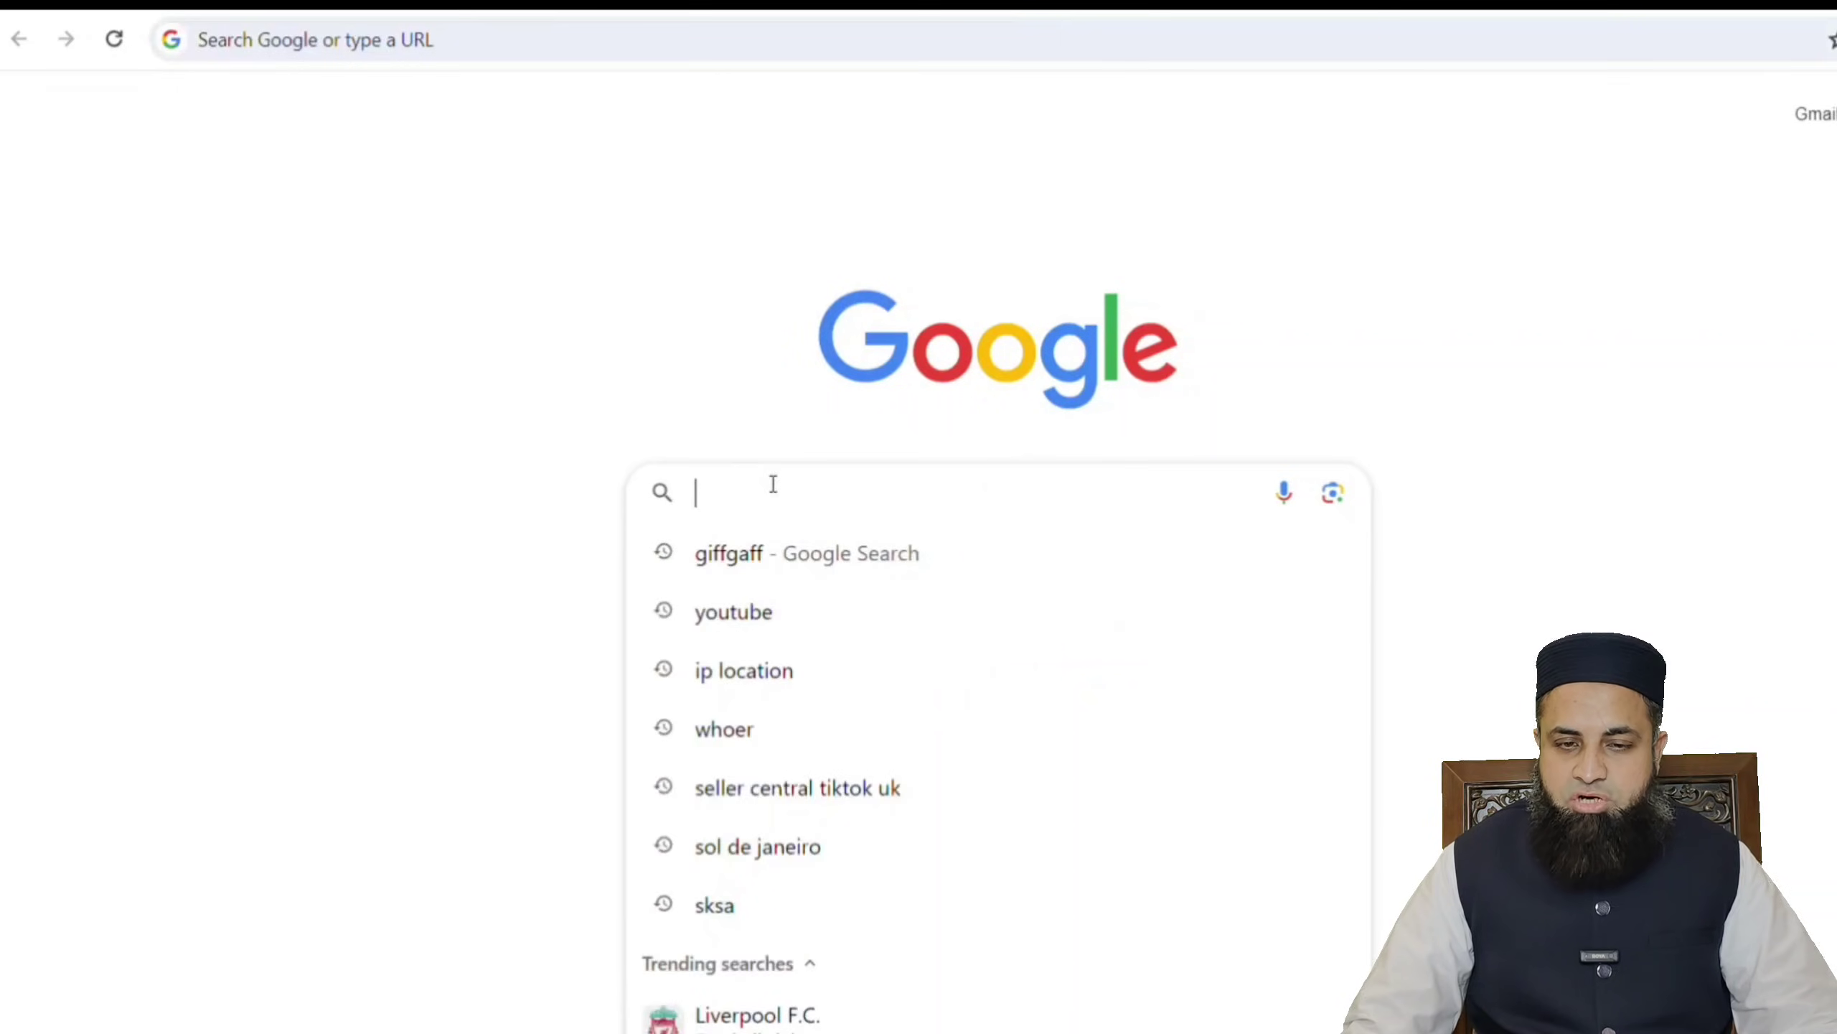
text(uk ltd)
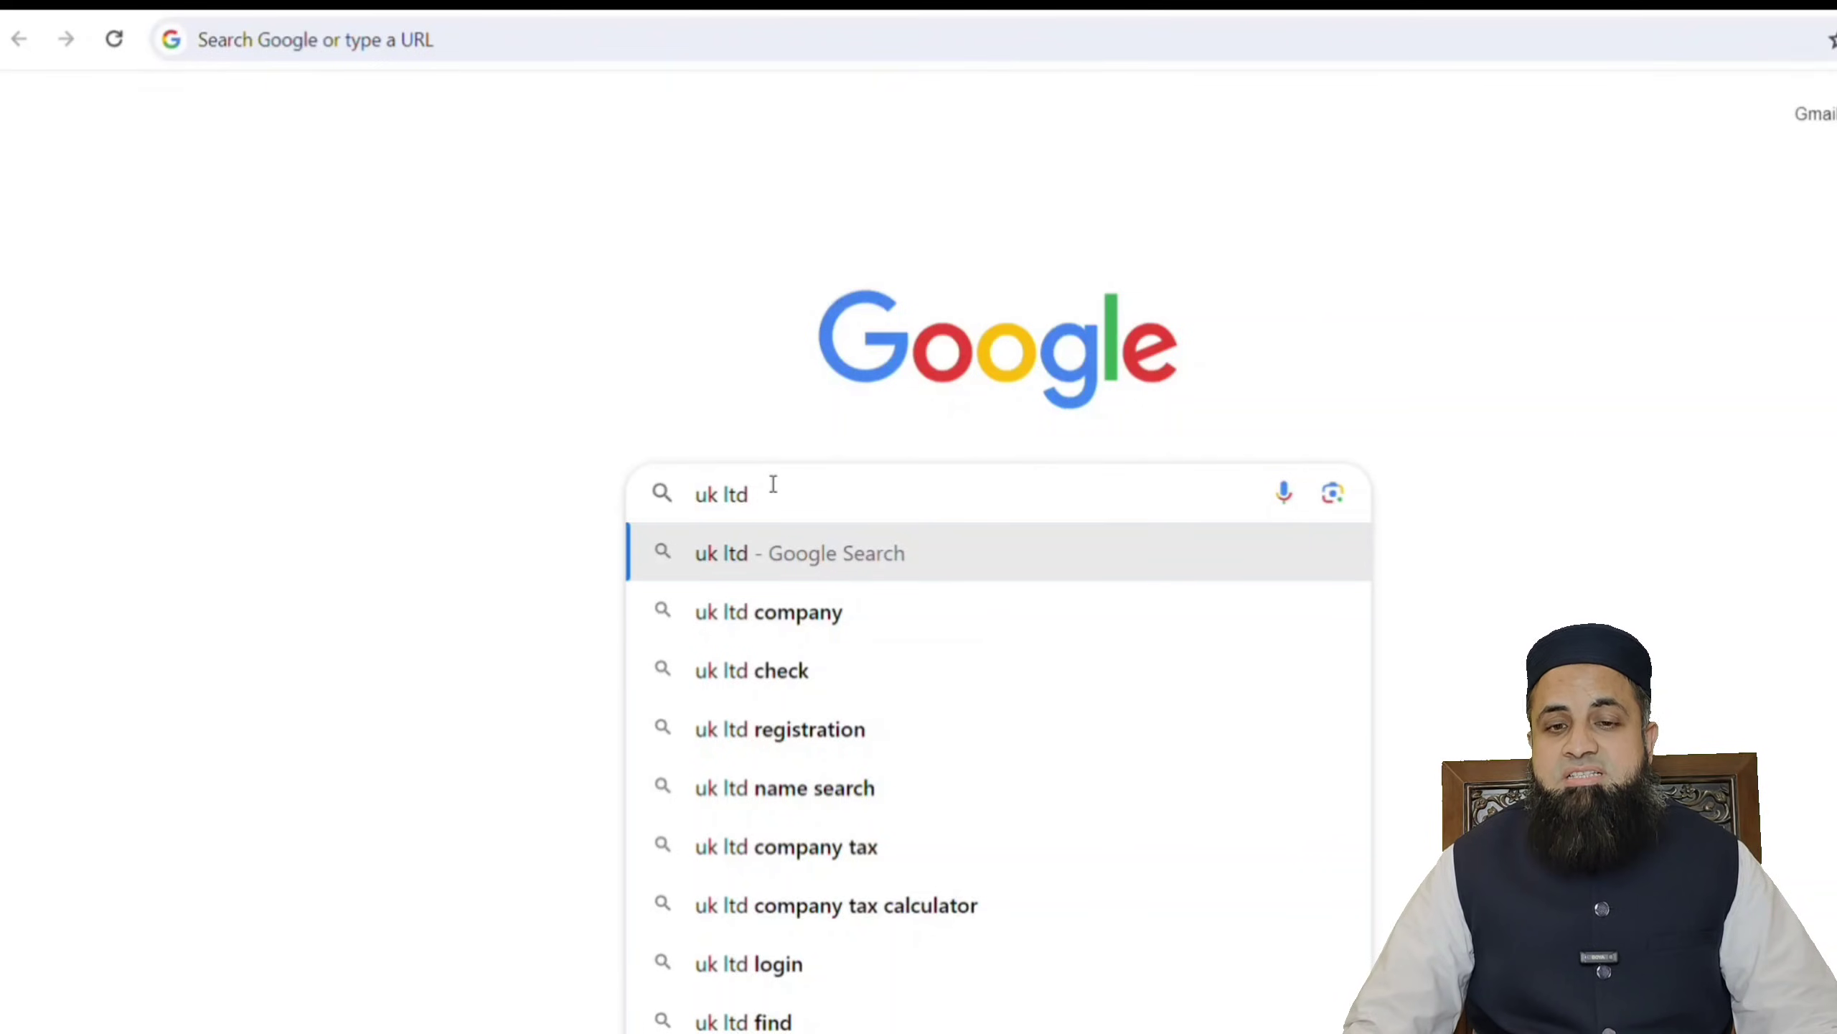
text( company )
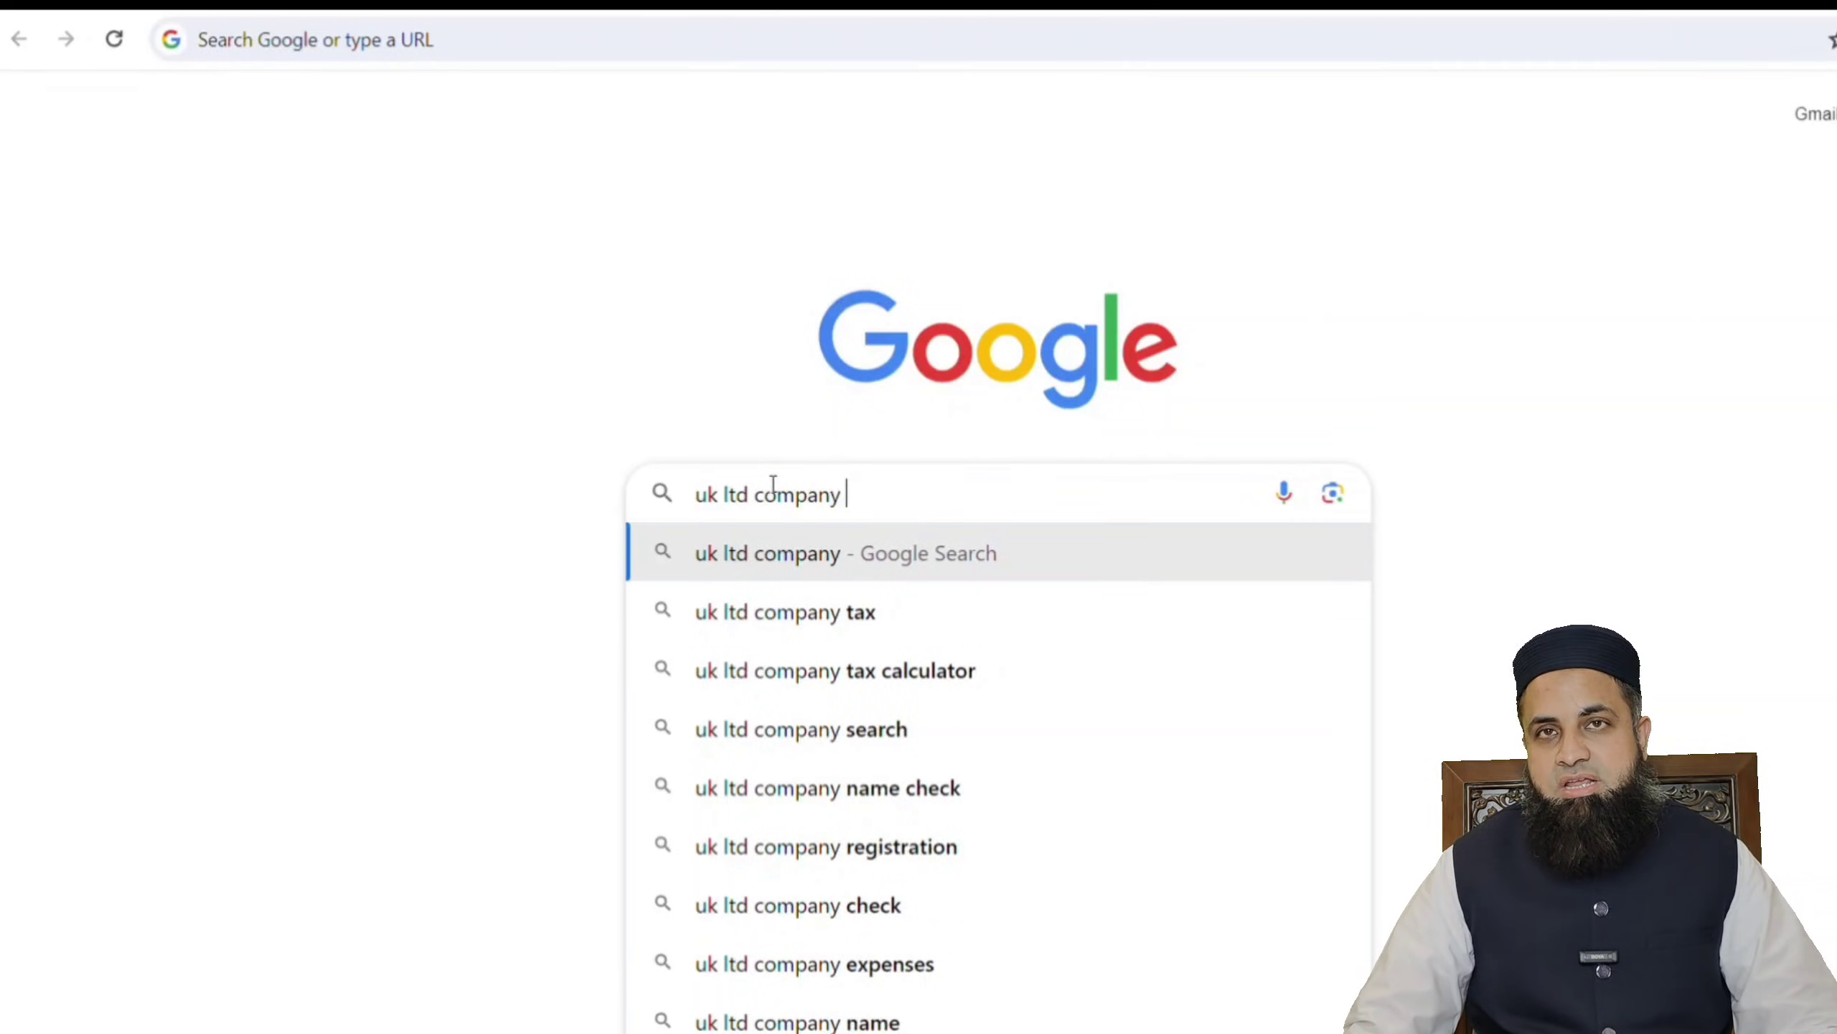
text(check)
key(Return)
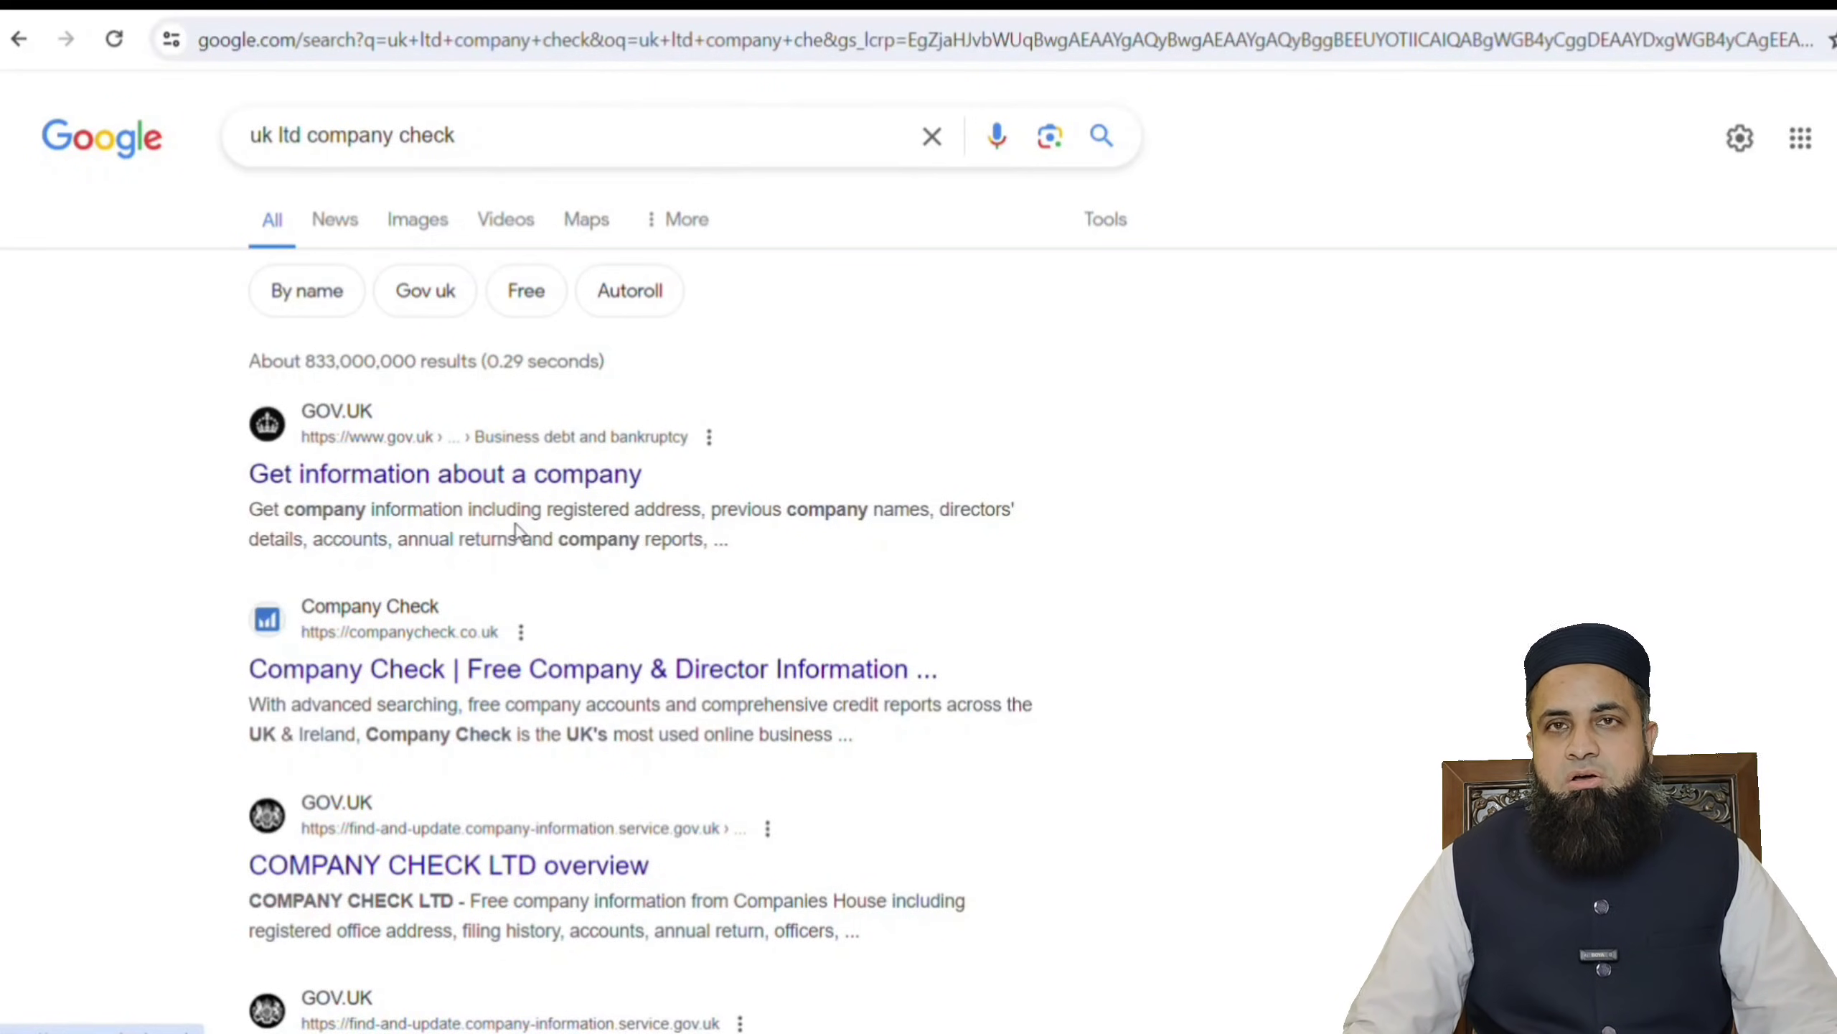
click(517, 473)
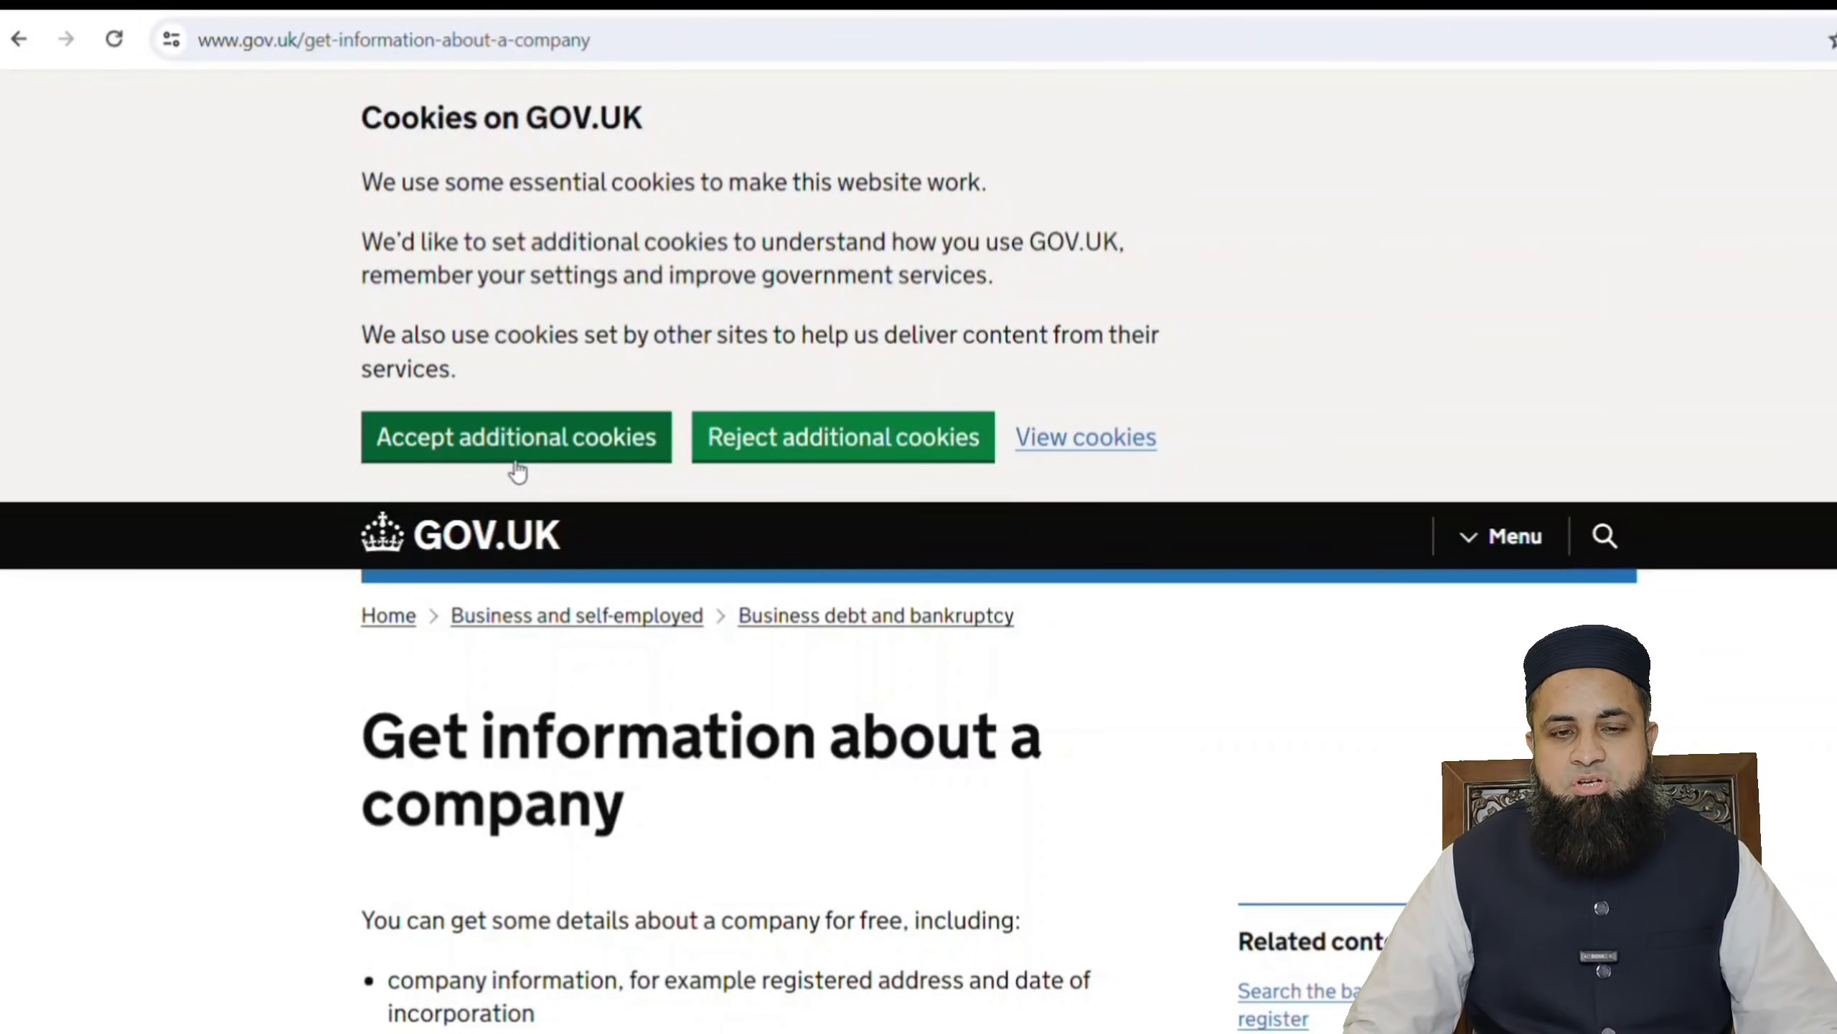
Accept cookies, start the Companies House lookup, copy the company name, and view its officers
click(515, 435)
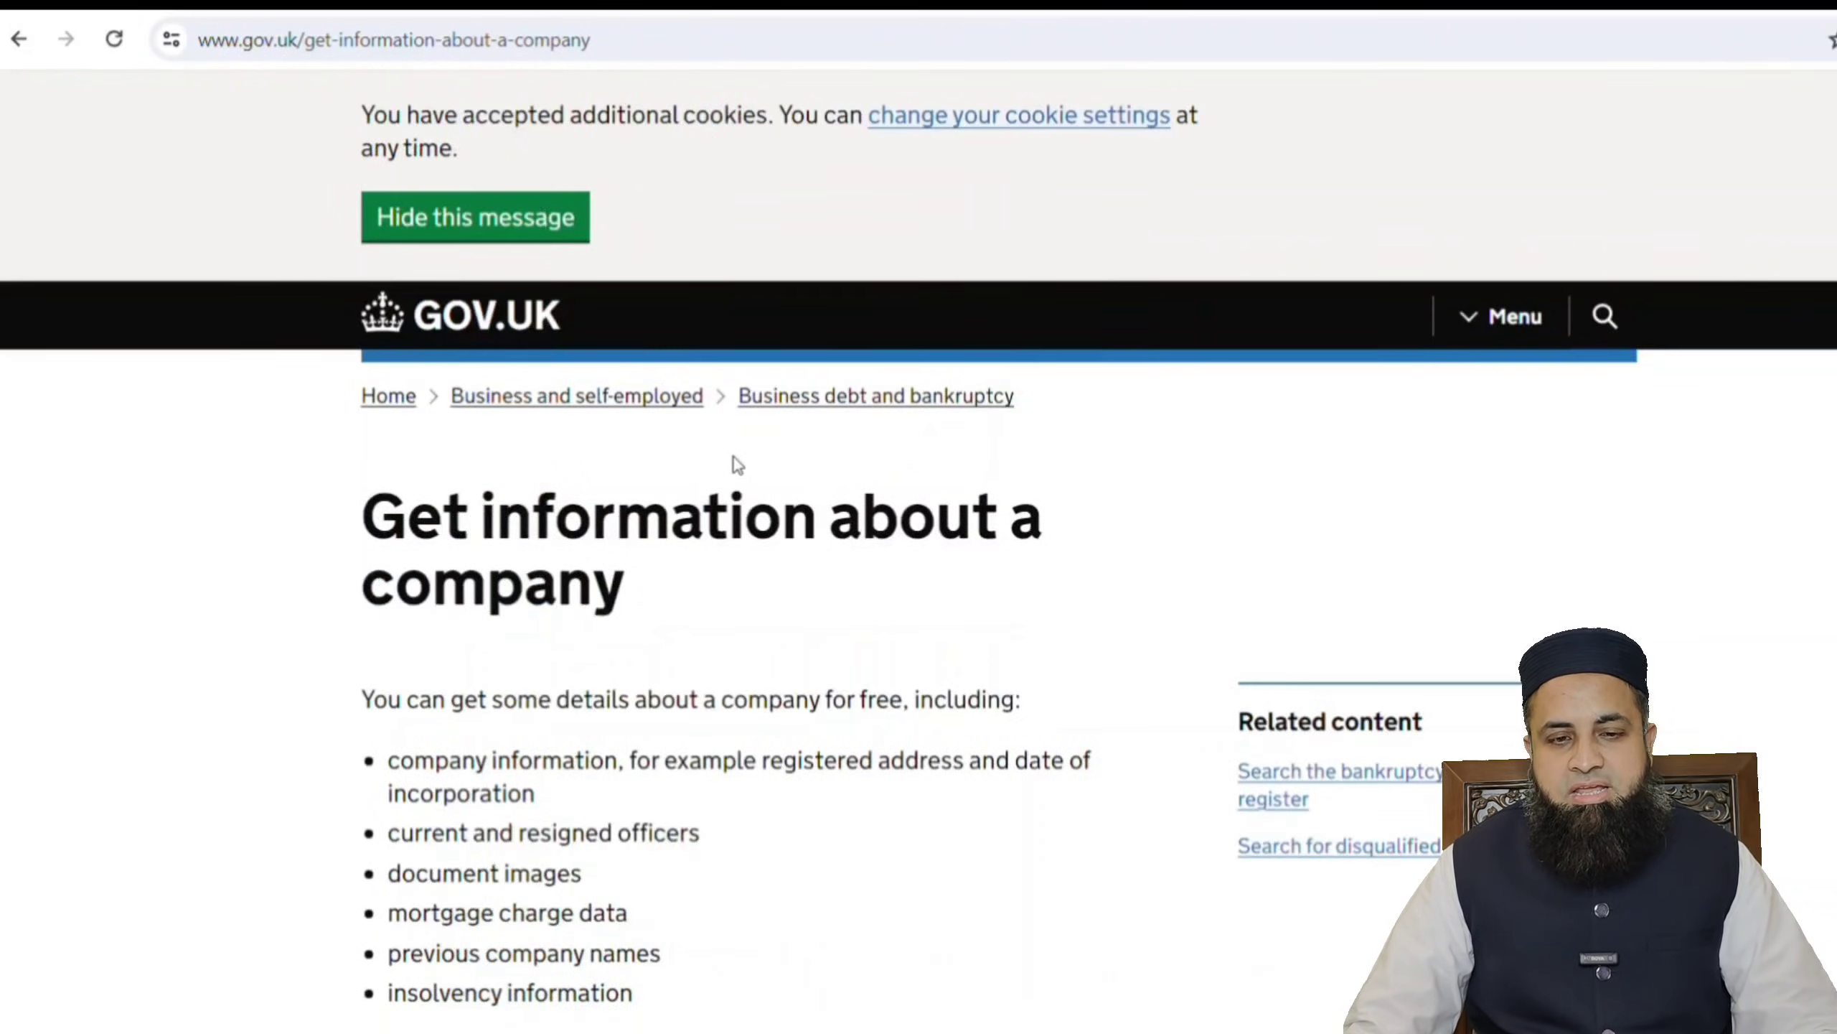
scroll(723, 601, down, 8)
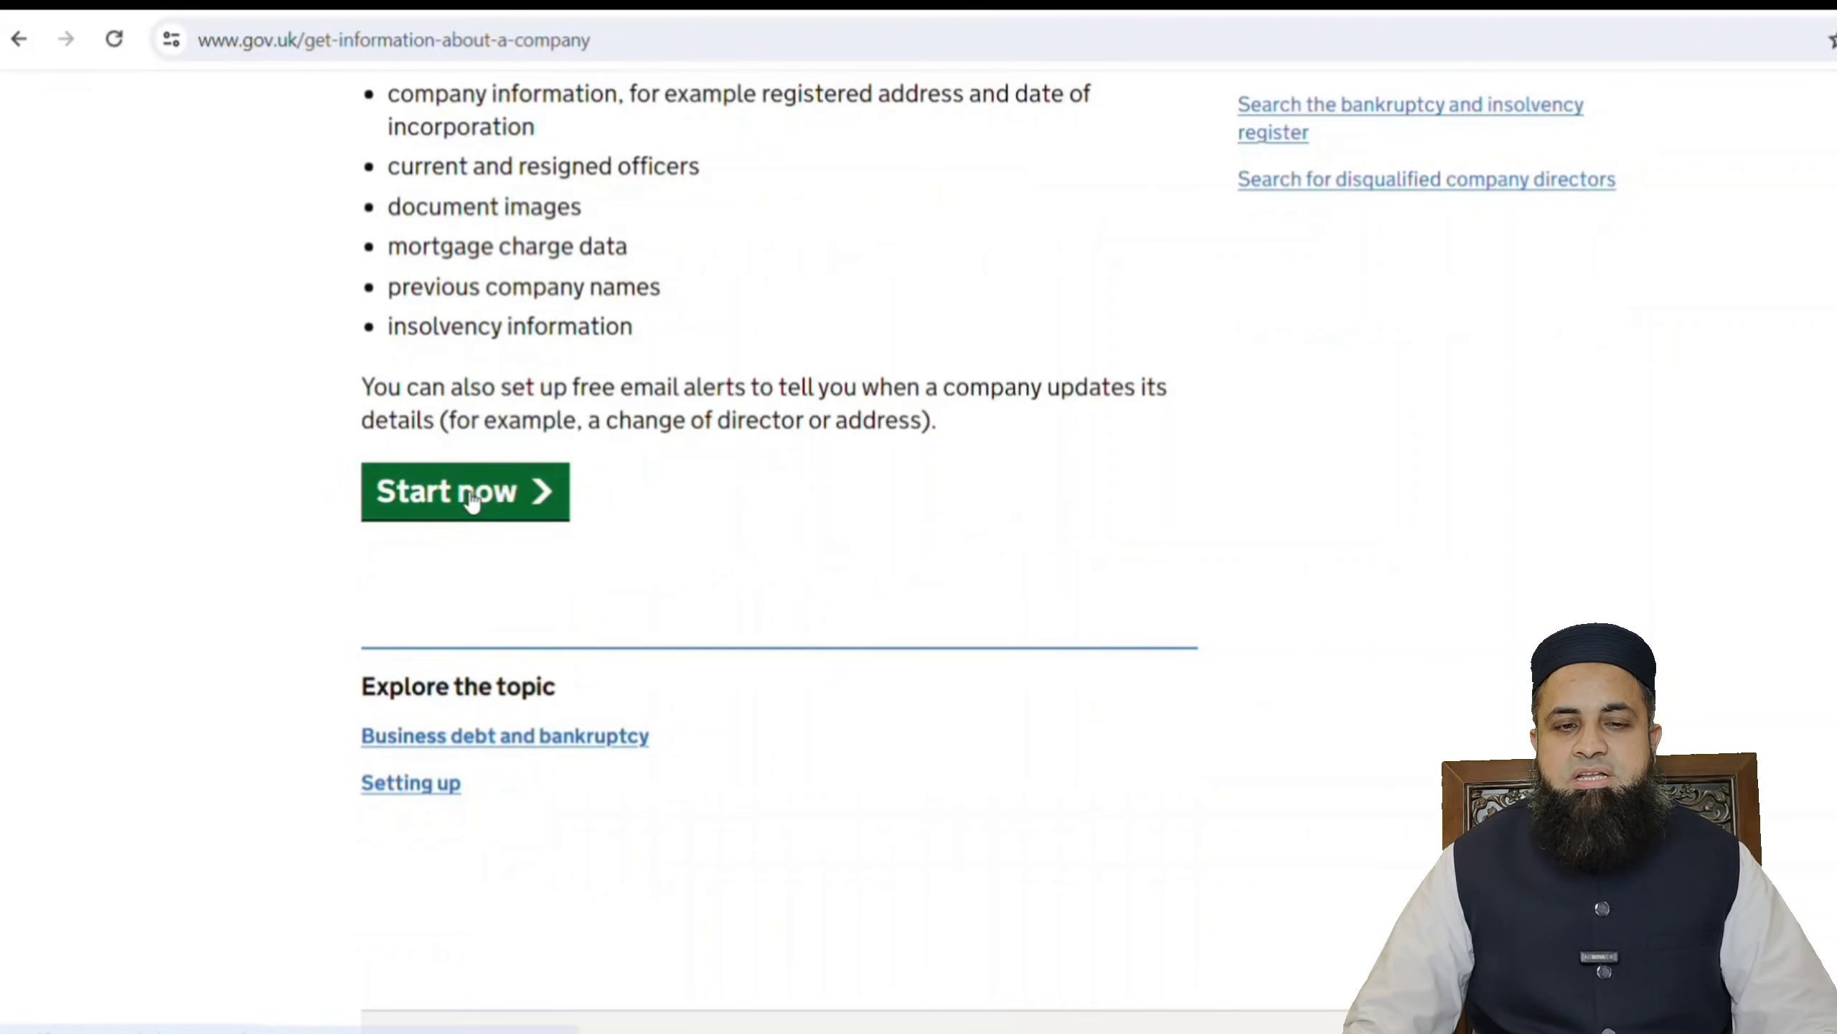
click(471, 498)
scroll(843, 626, down, 2)
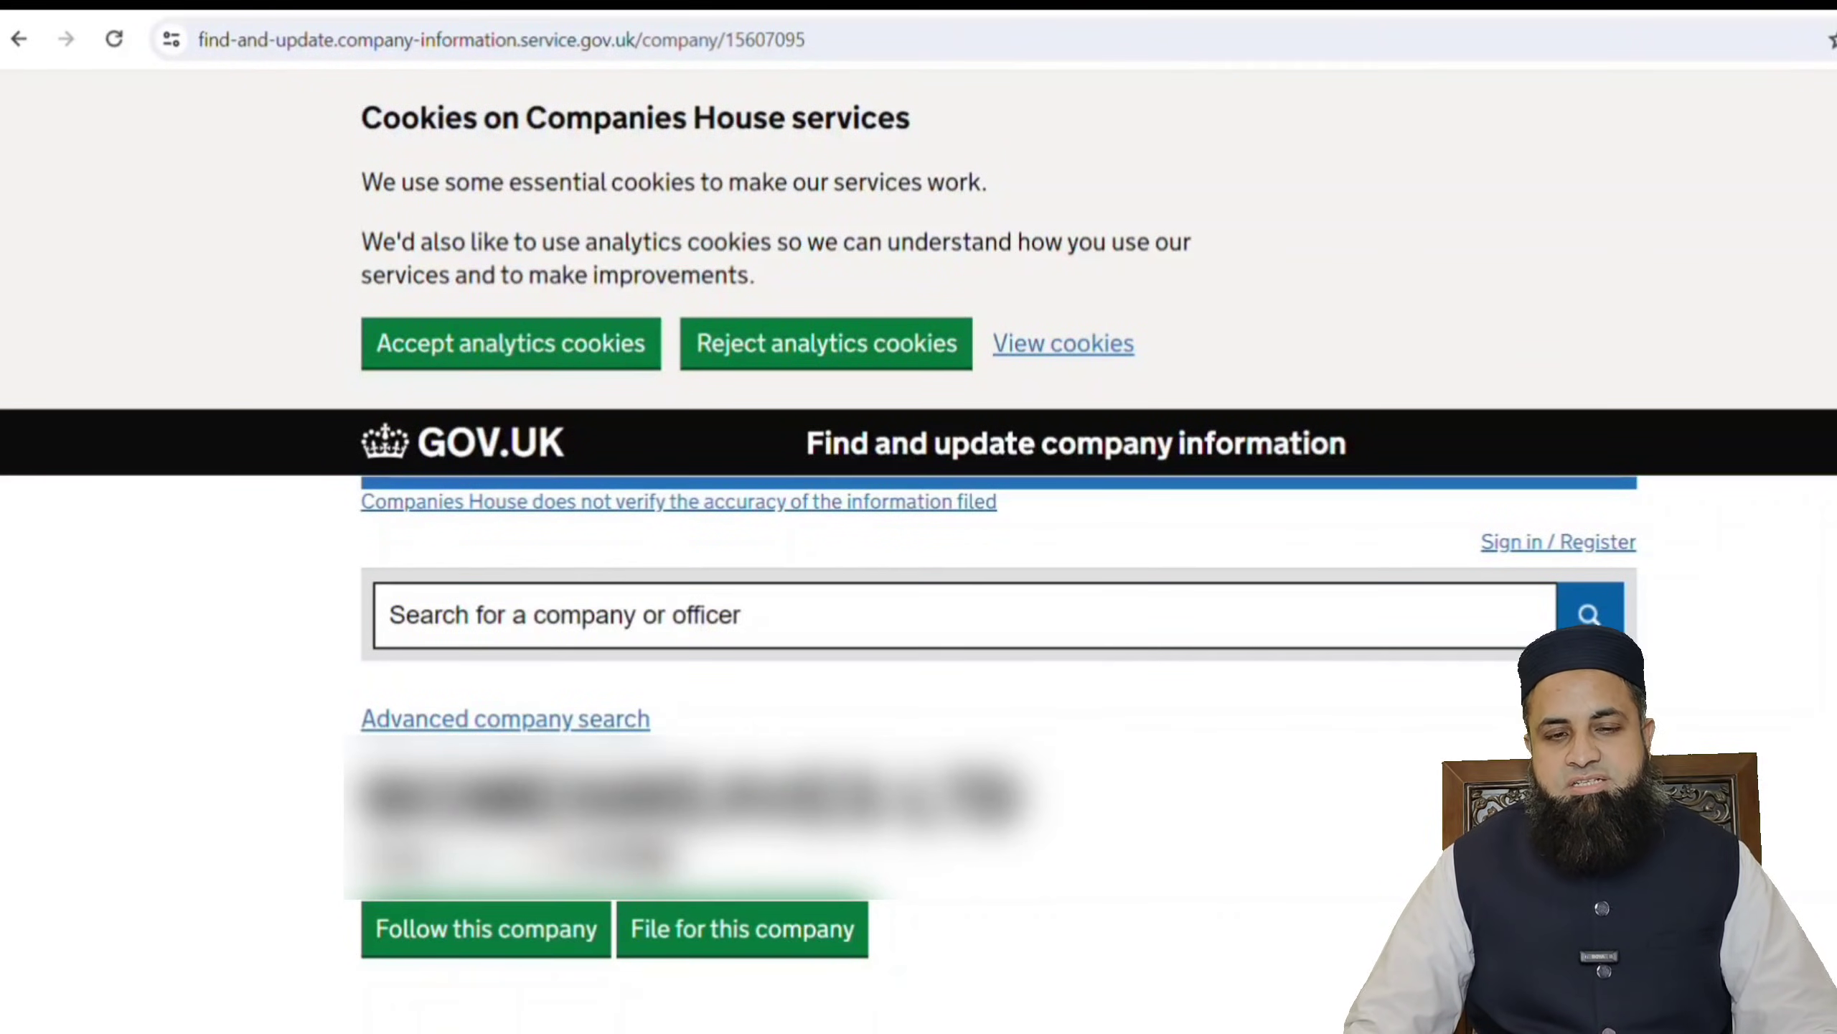
drag(365, 799, 1020, 799)
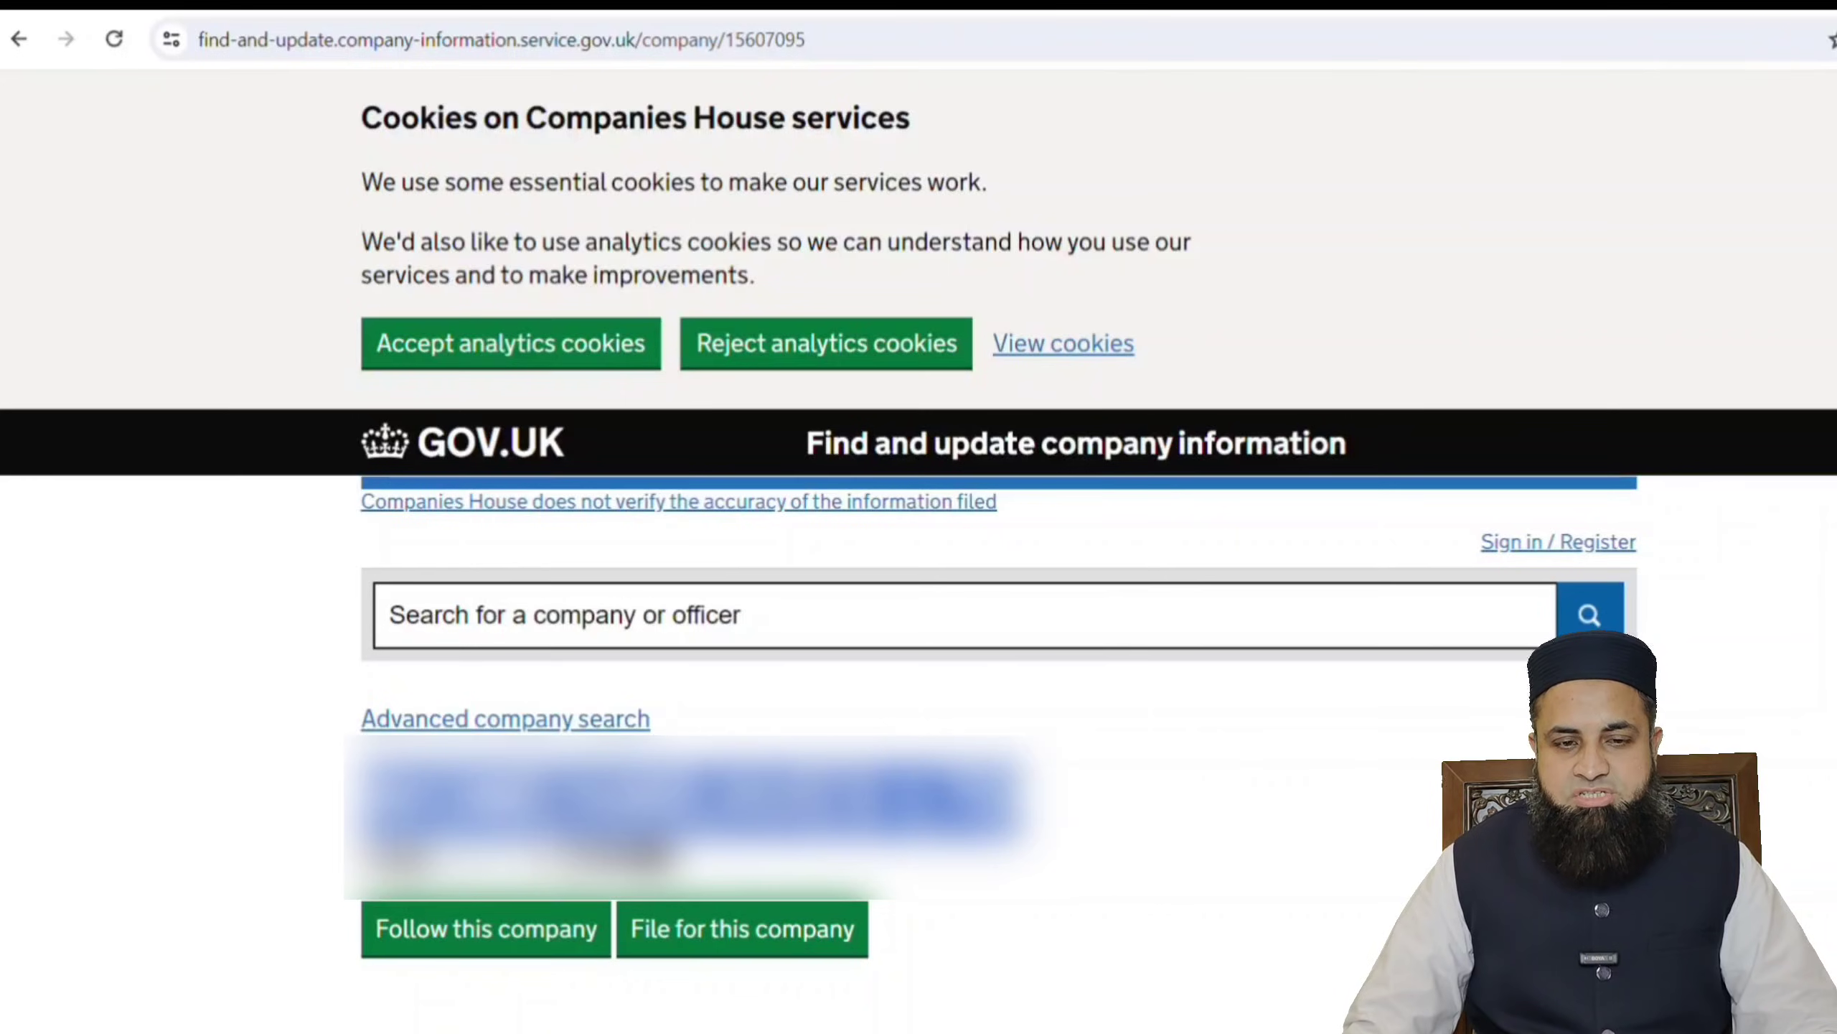
scroll(919, 507, down, 3)
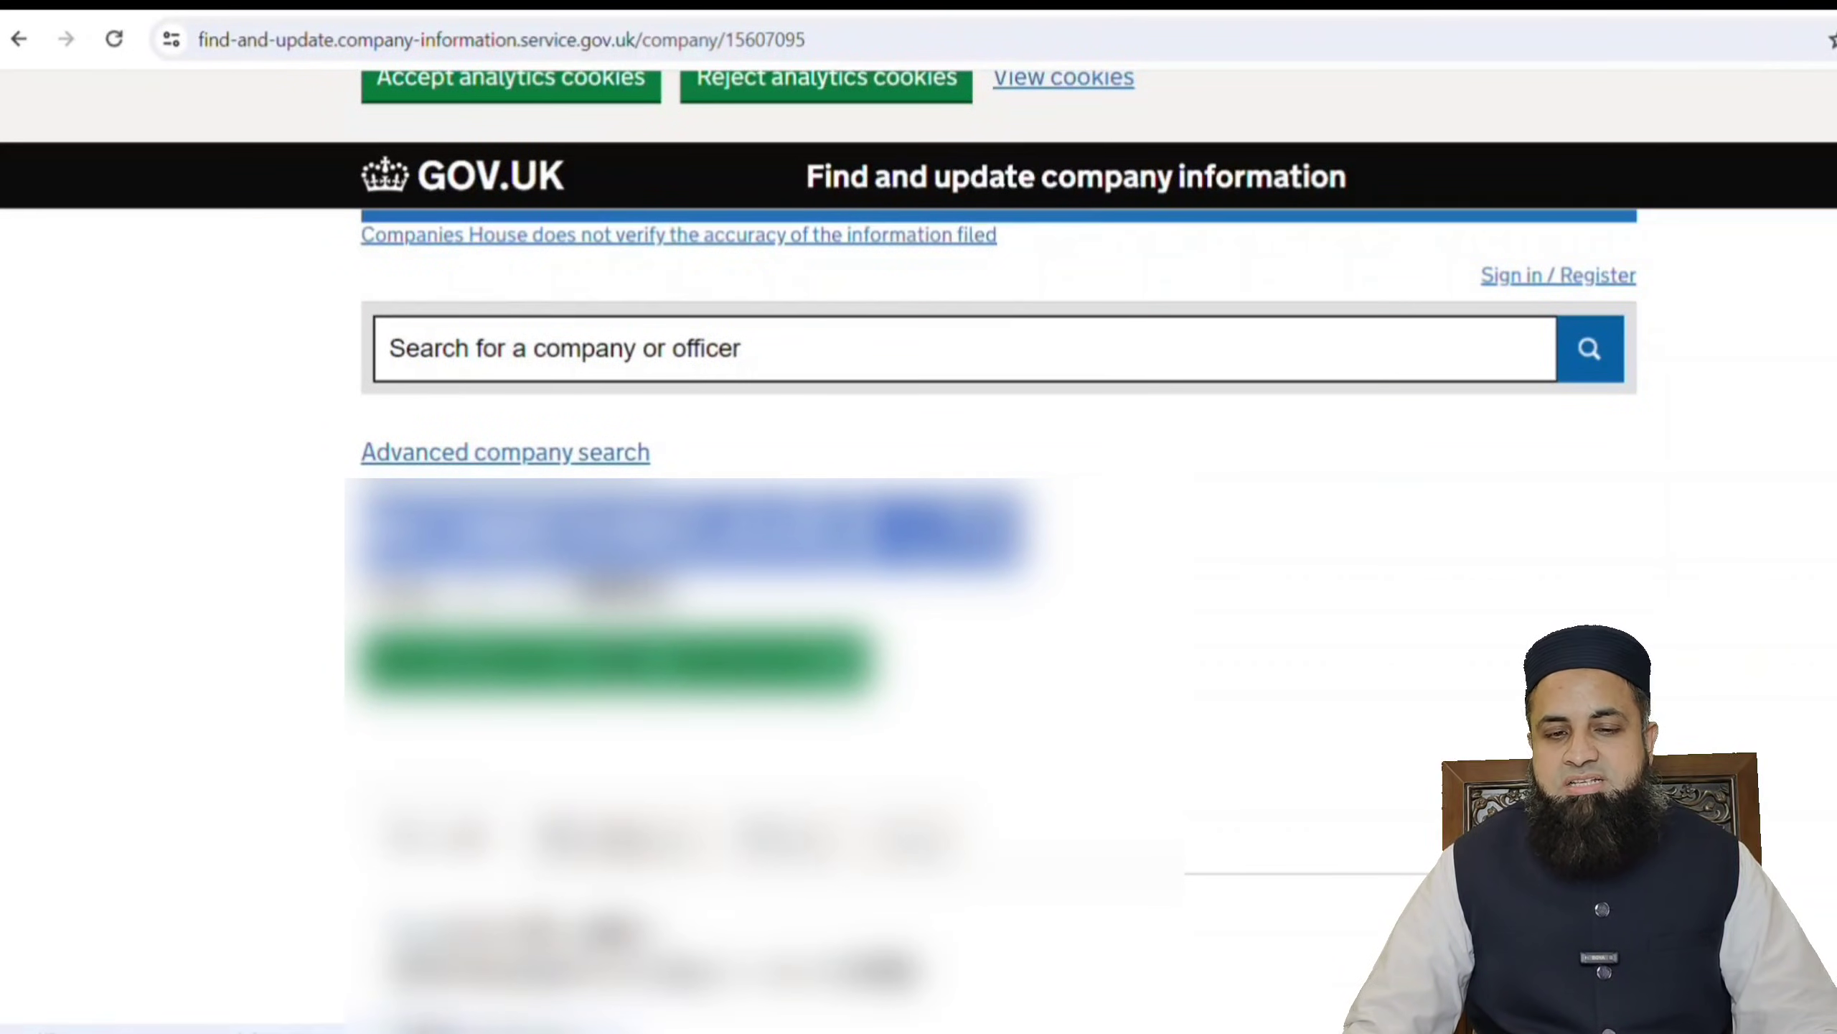
click(785, 840)
scroll(919, 507, down, 3)
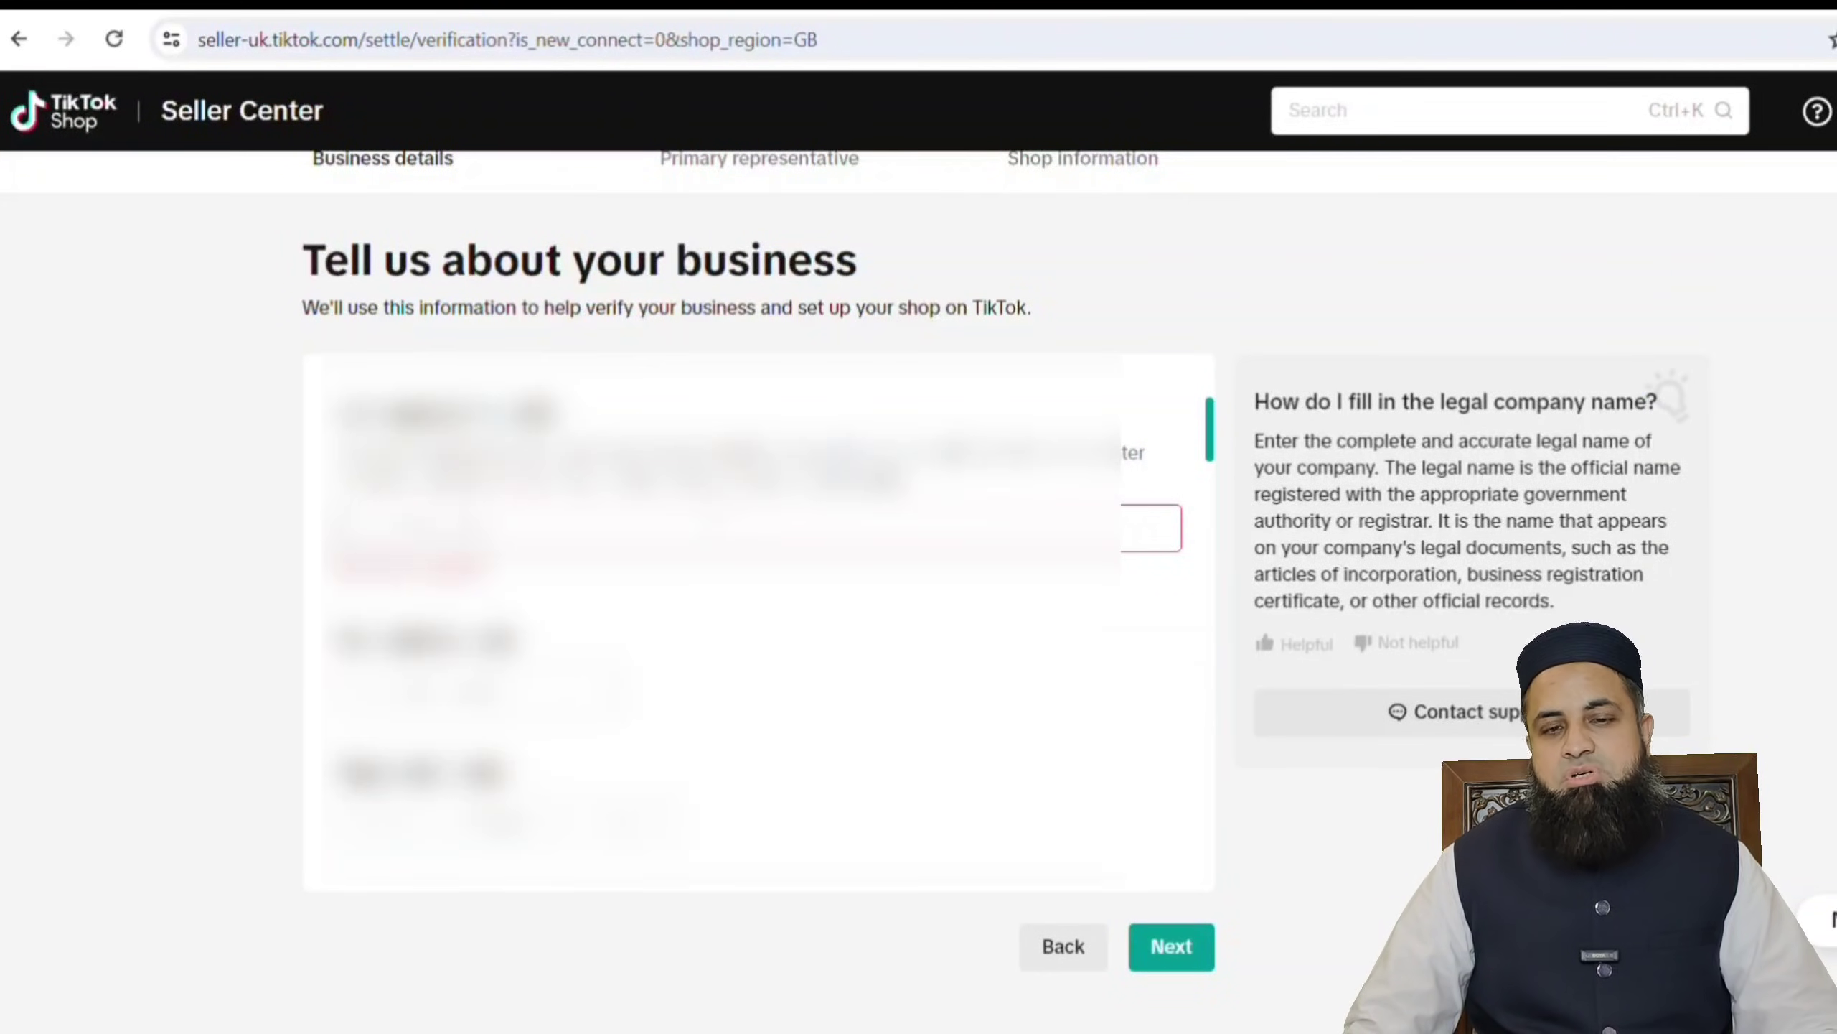
Paste the company number, choose the registration date, and continue to the representative step
click(506, 690)
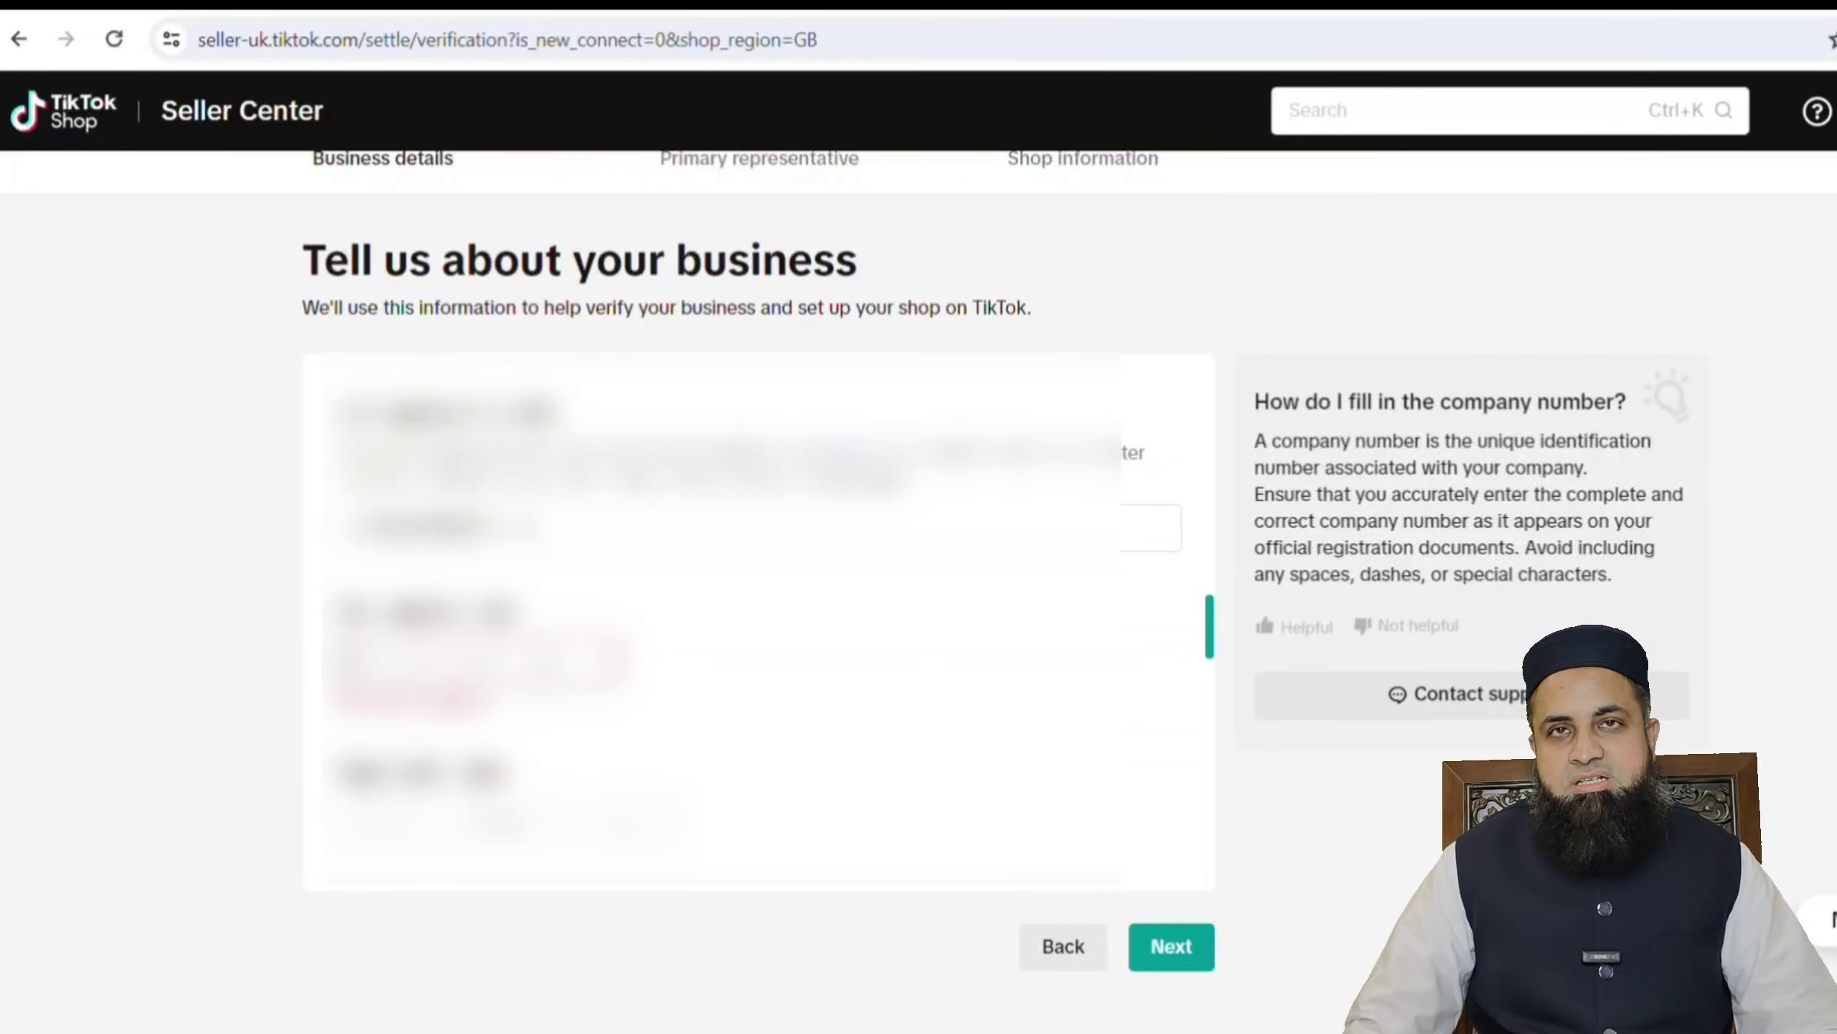
key(ctrl+v)
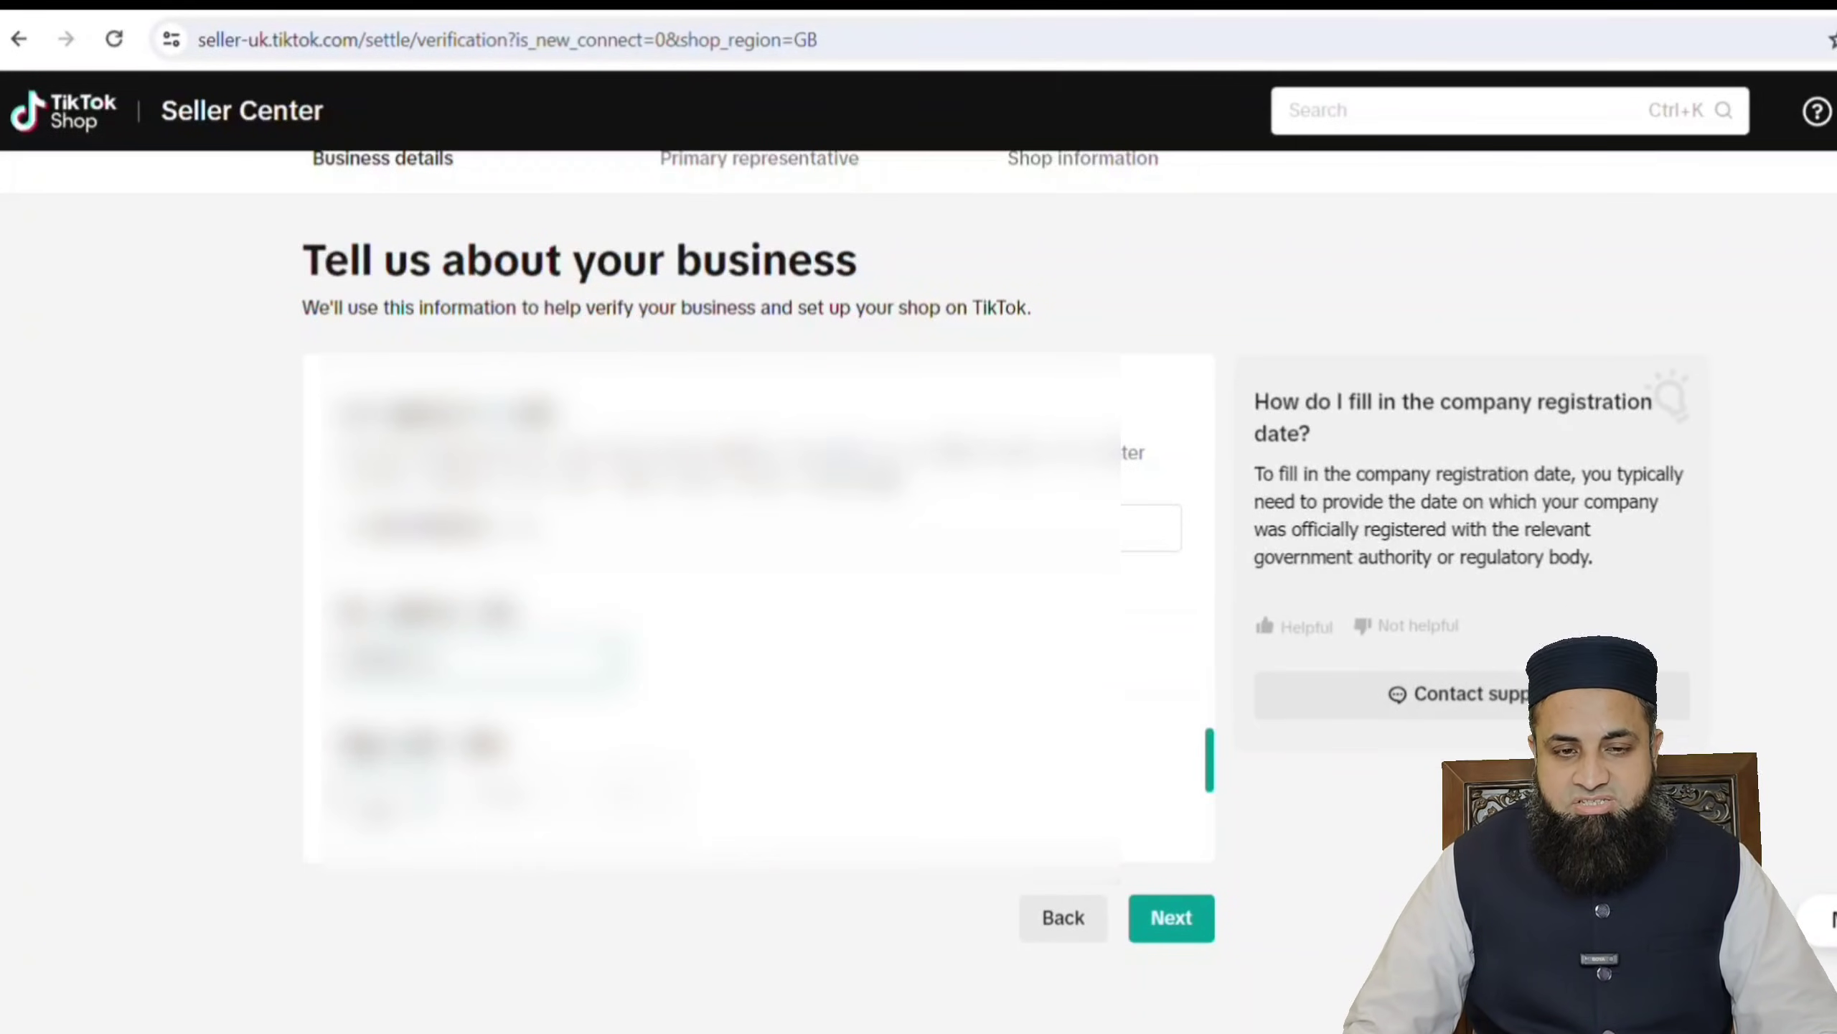
click(375, 801)
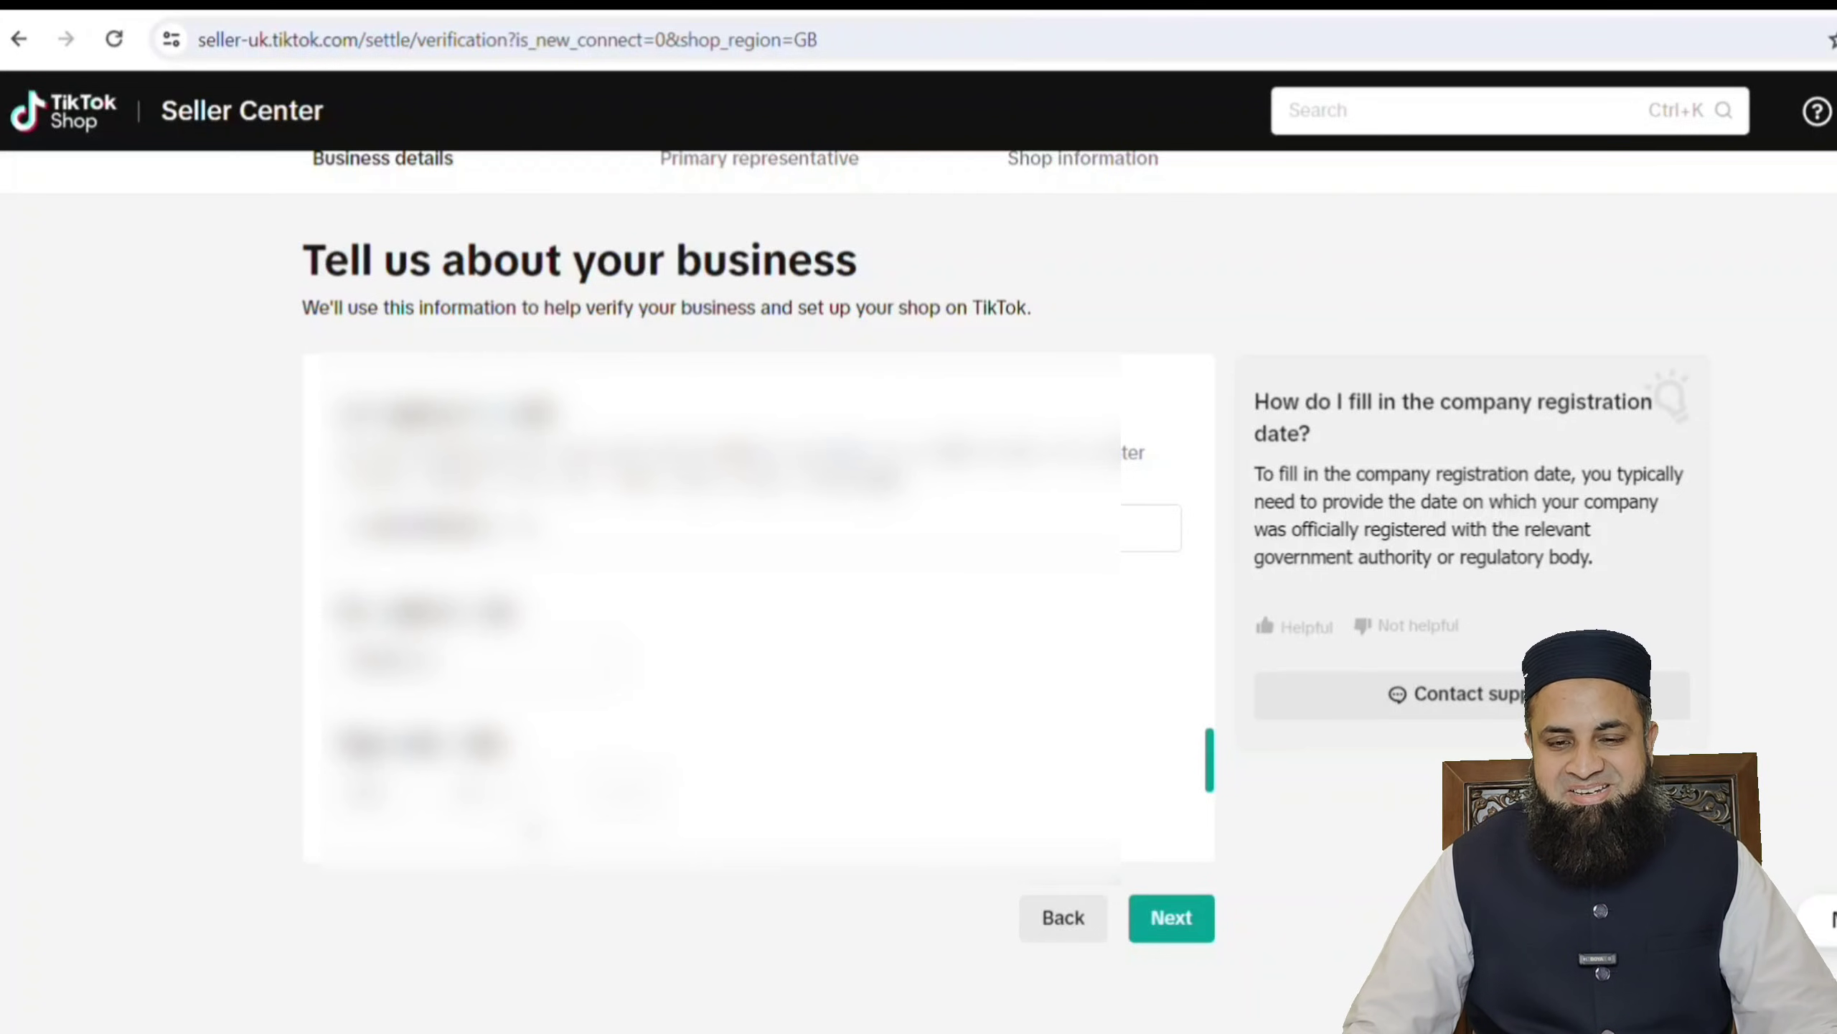
click(1189, 920)
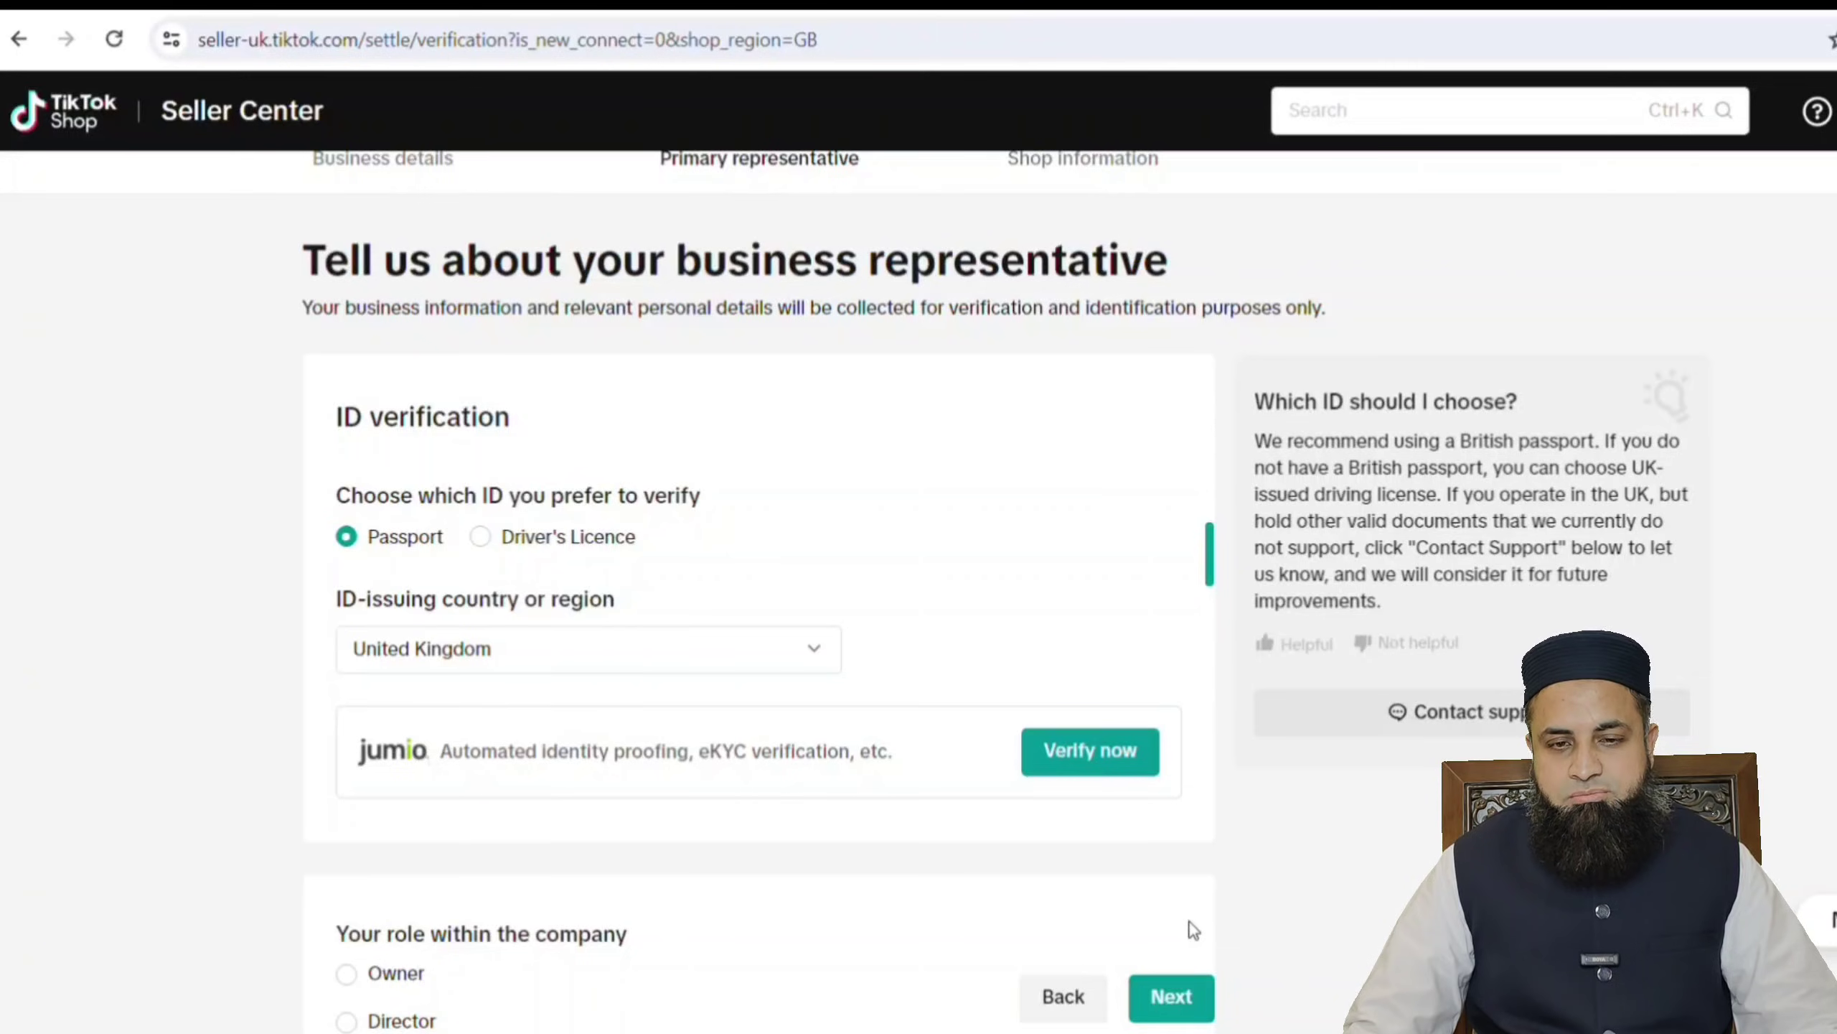
Change the passport's issuing country to Pakistan by searching 'pak' in the country list
click(471, 655)
text(p)
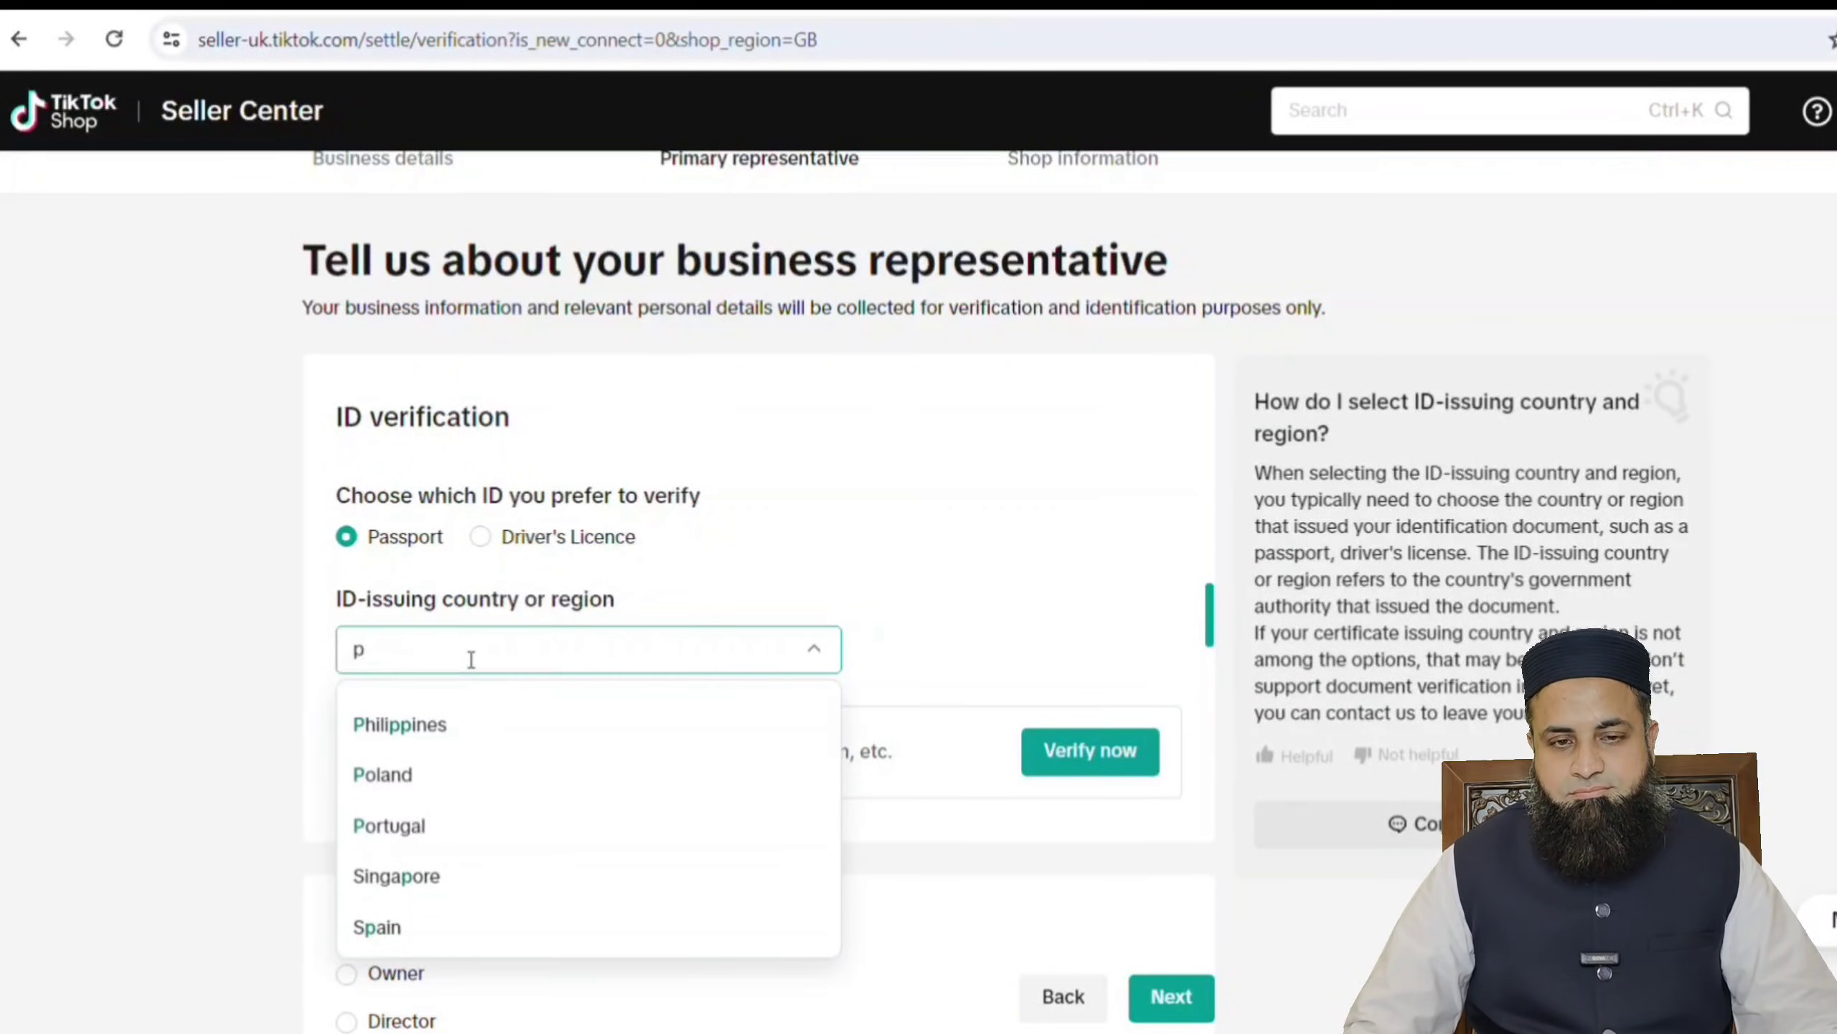
text(ak)
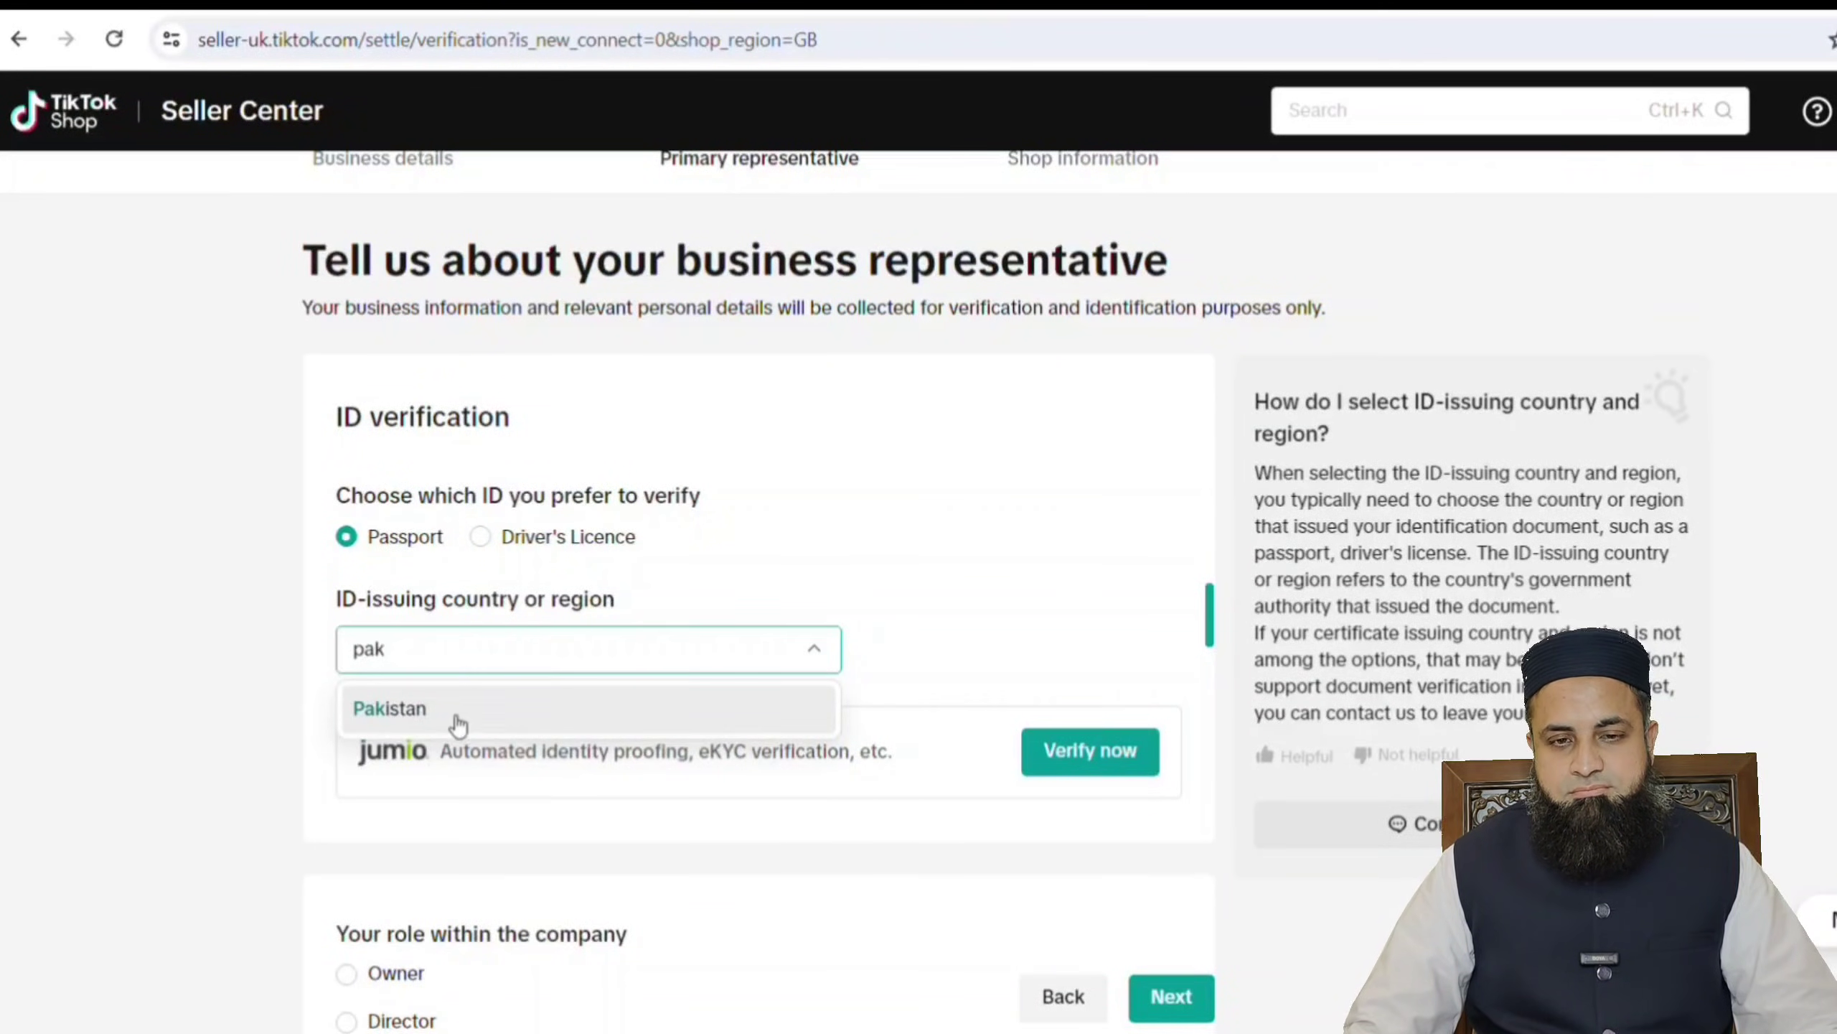
click(453, 716)
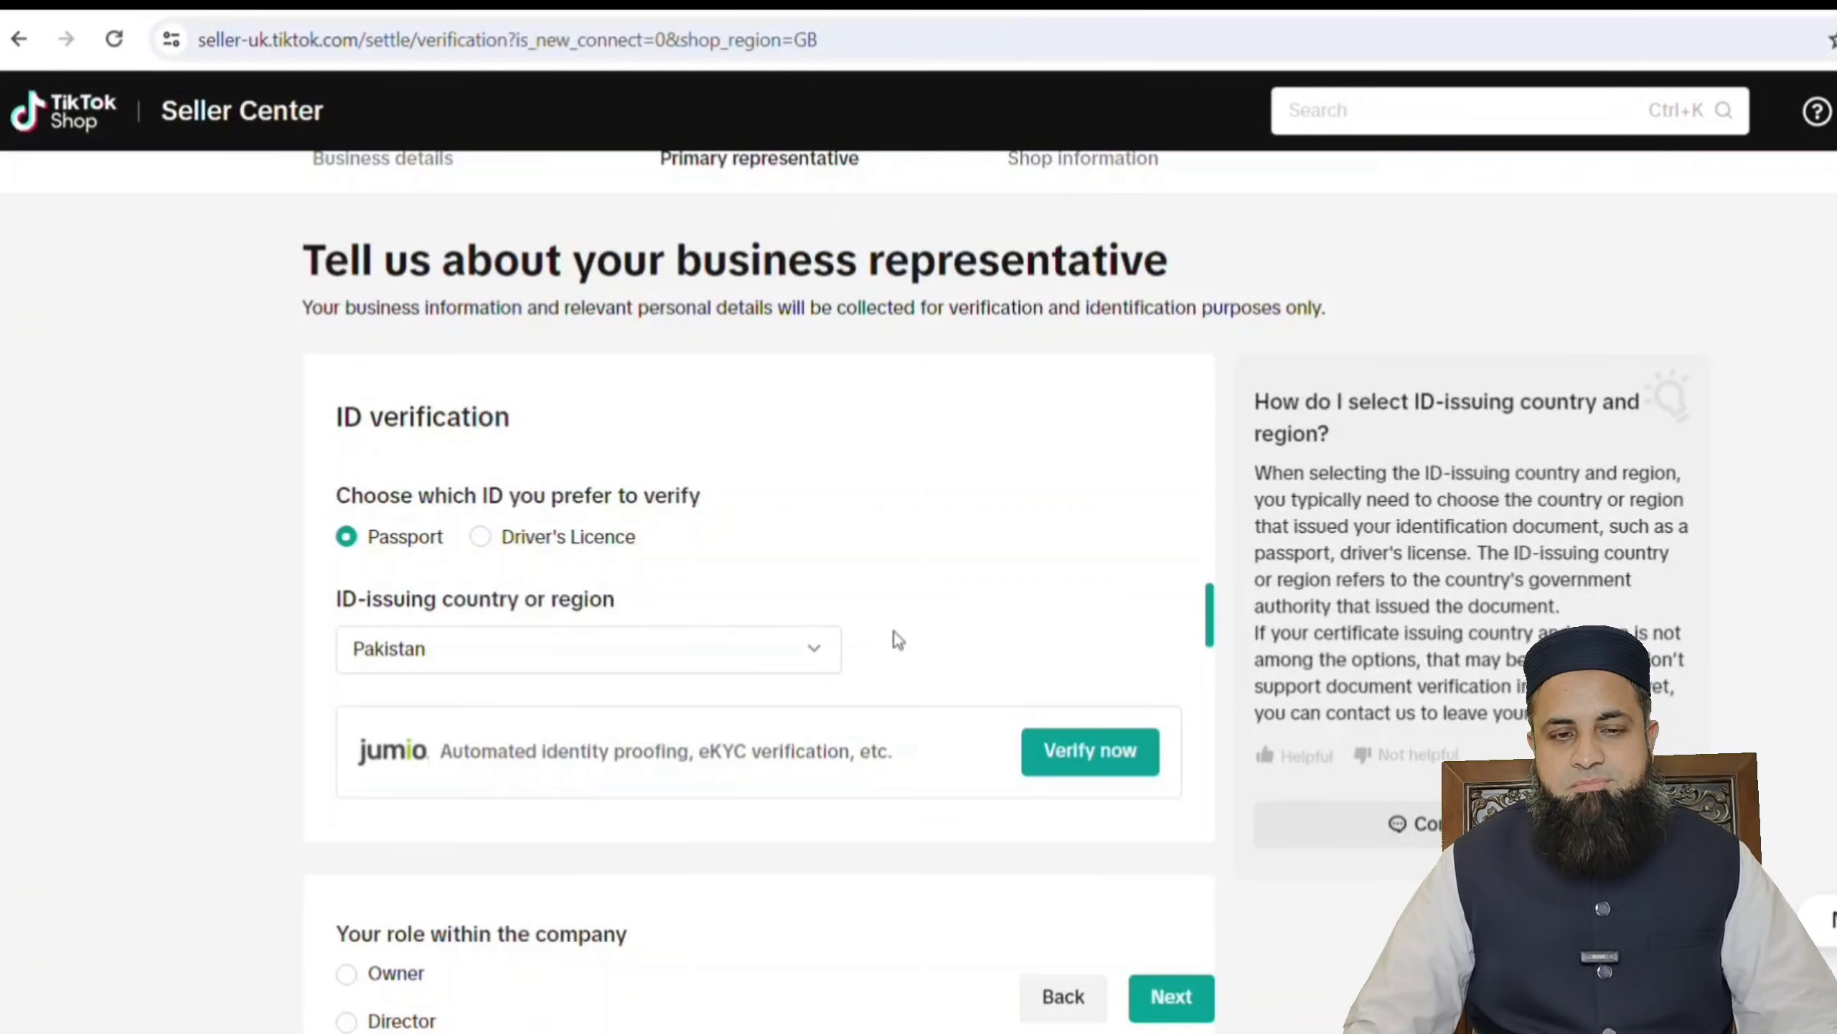
Start the Jumio passport verification and choose to continue the scan on a mobile phone
click(1085, 744)
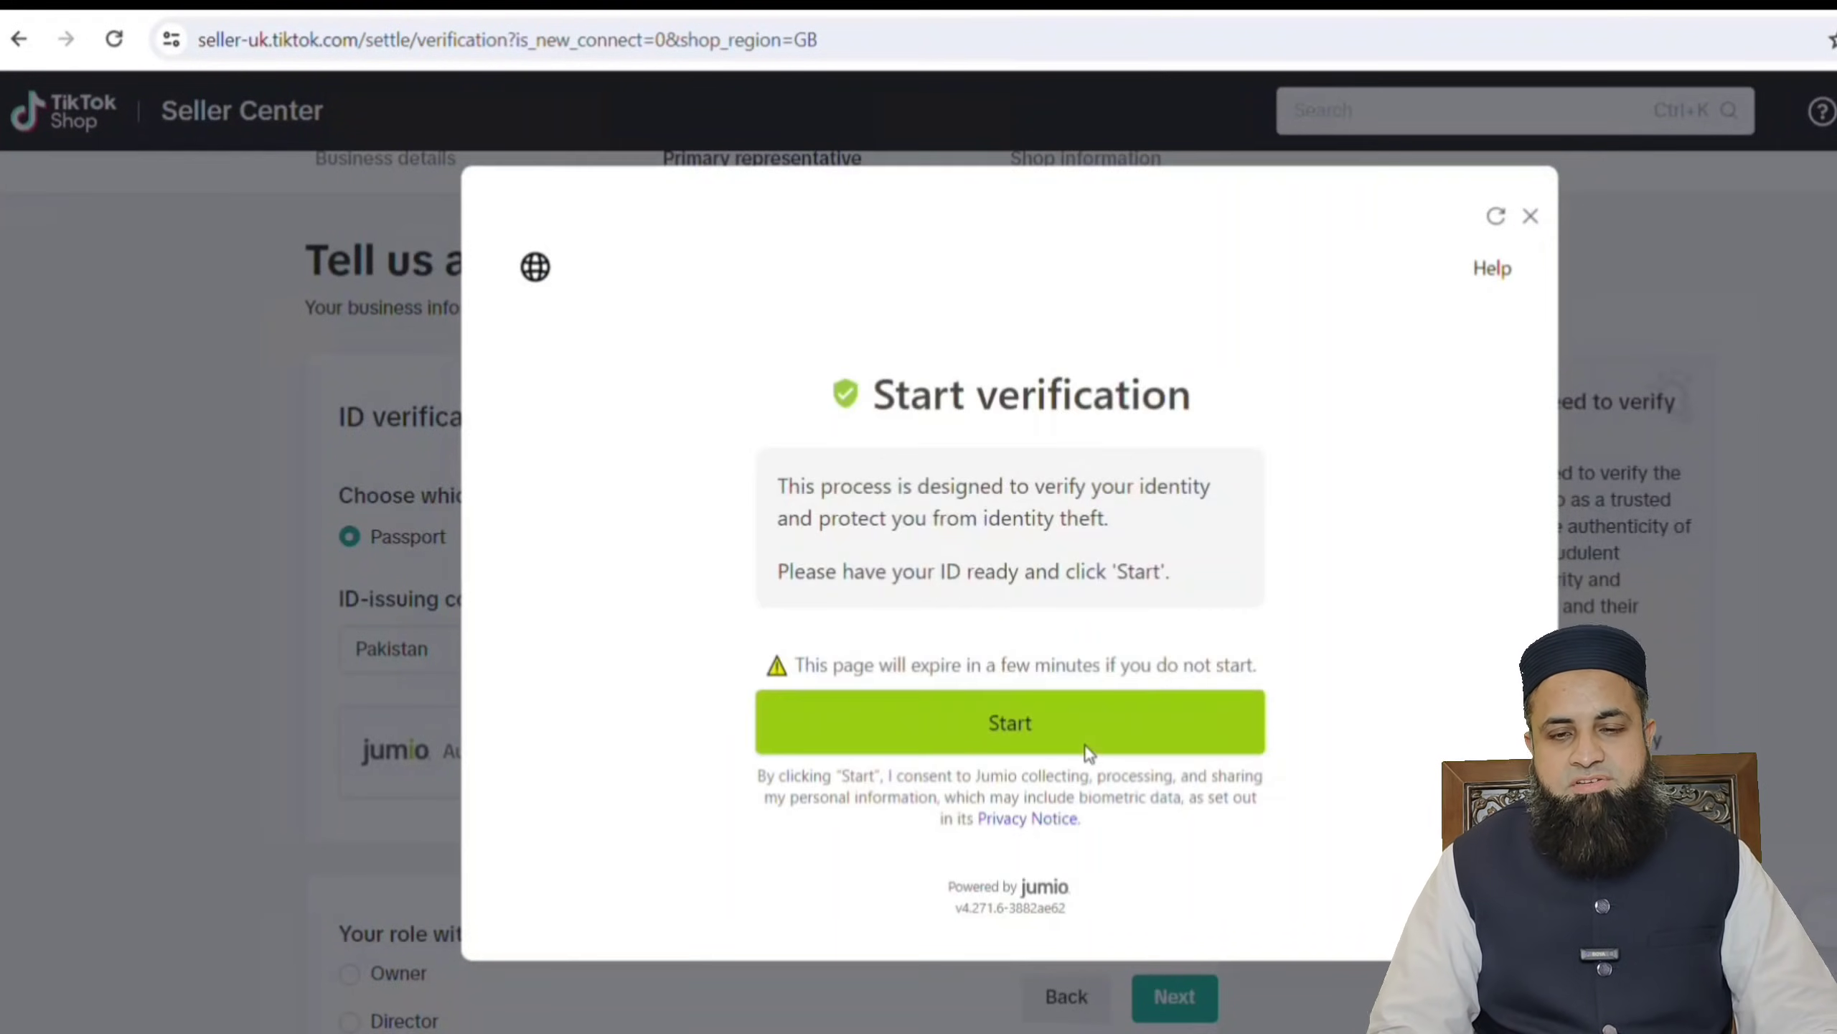
click(1027, 726)
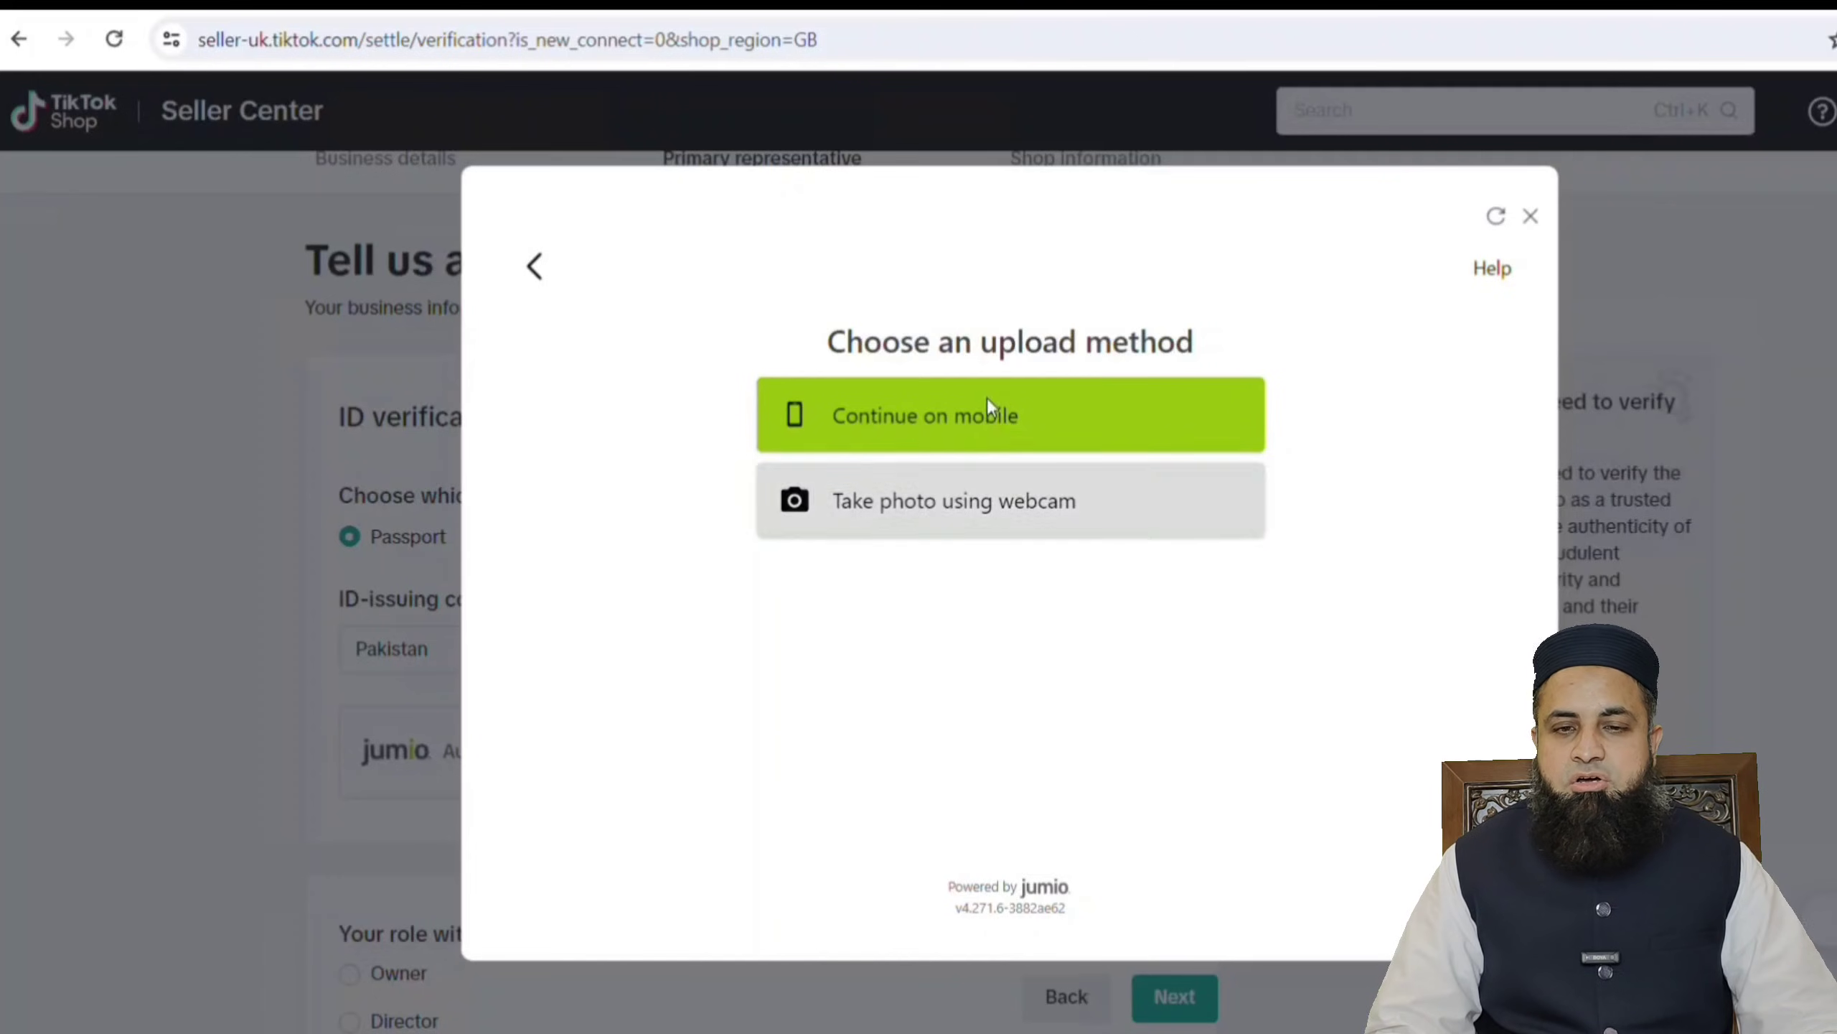
click(990, 410)
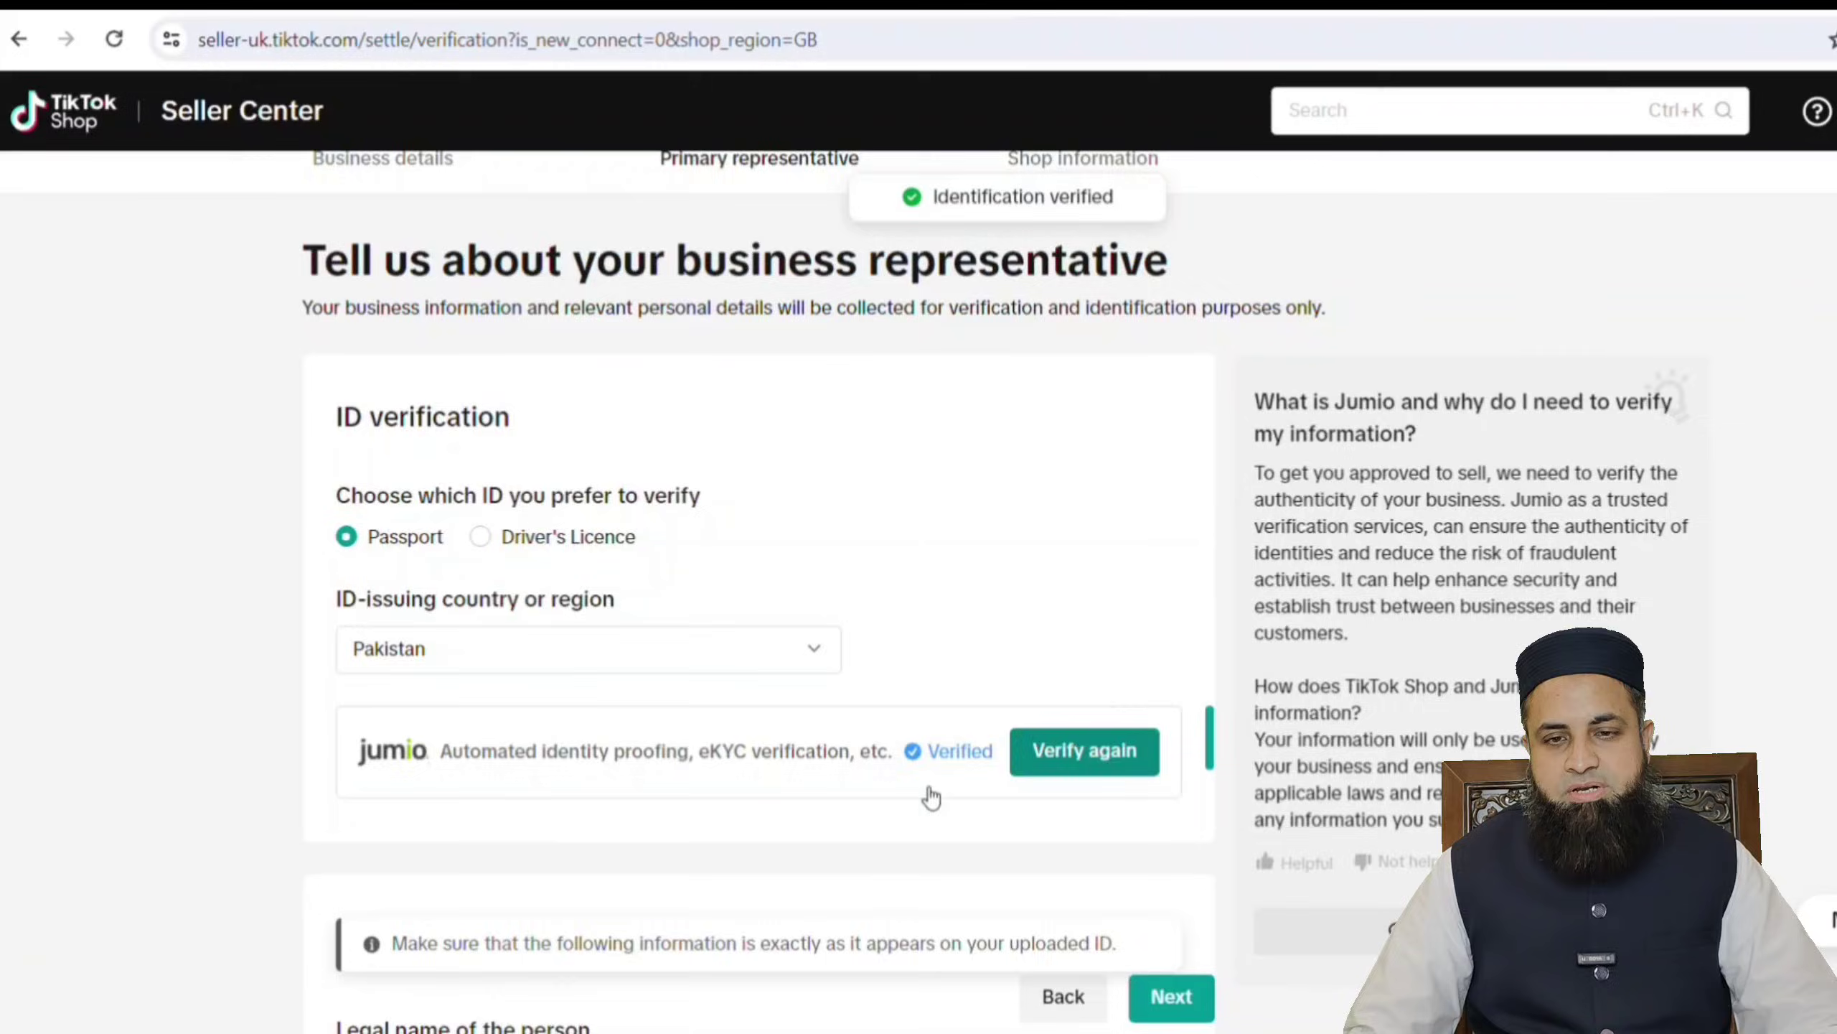
Fill in the representative's first name, surname, birth date and passport number, mark them Director, and continue
scroll(926, 791, down, 5)
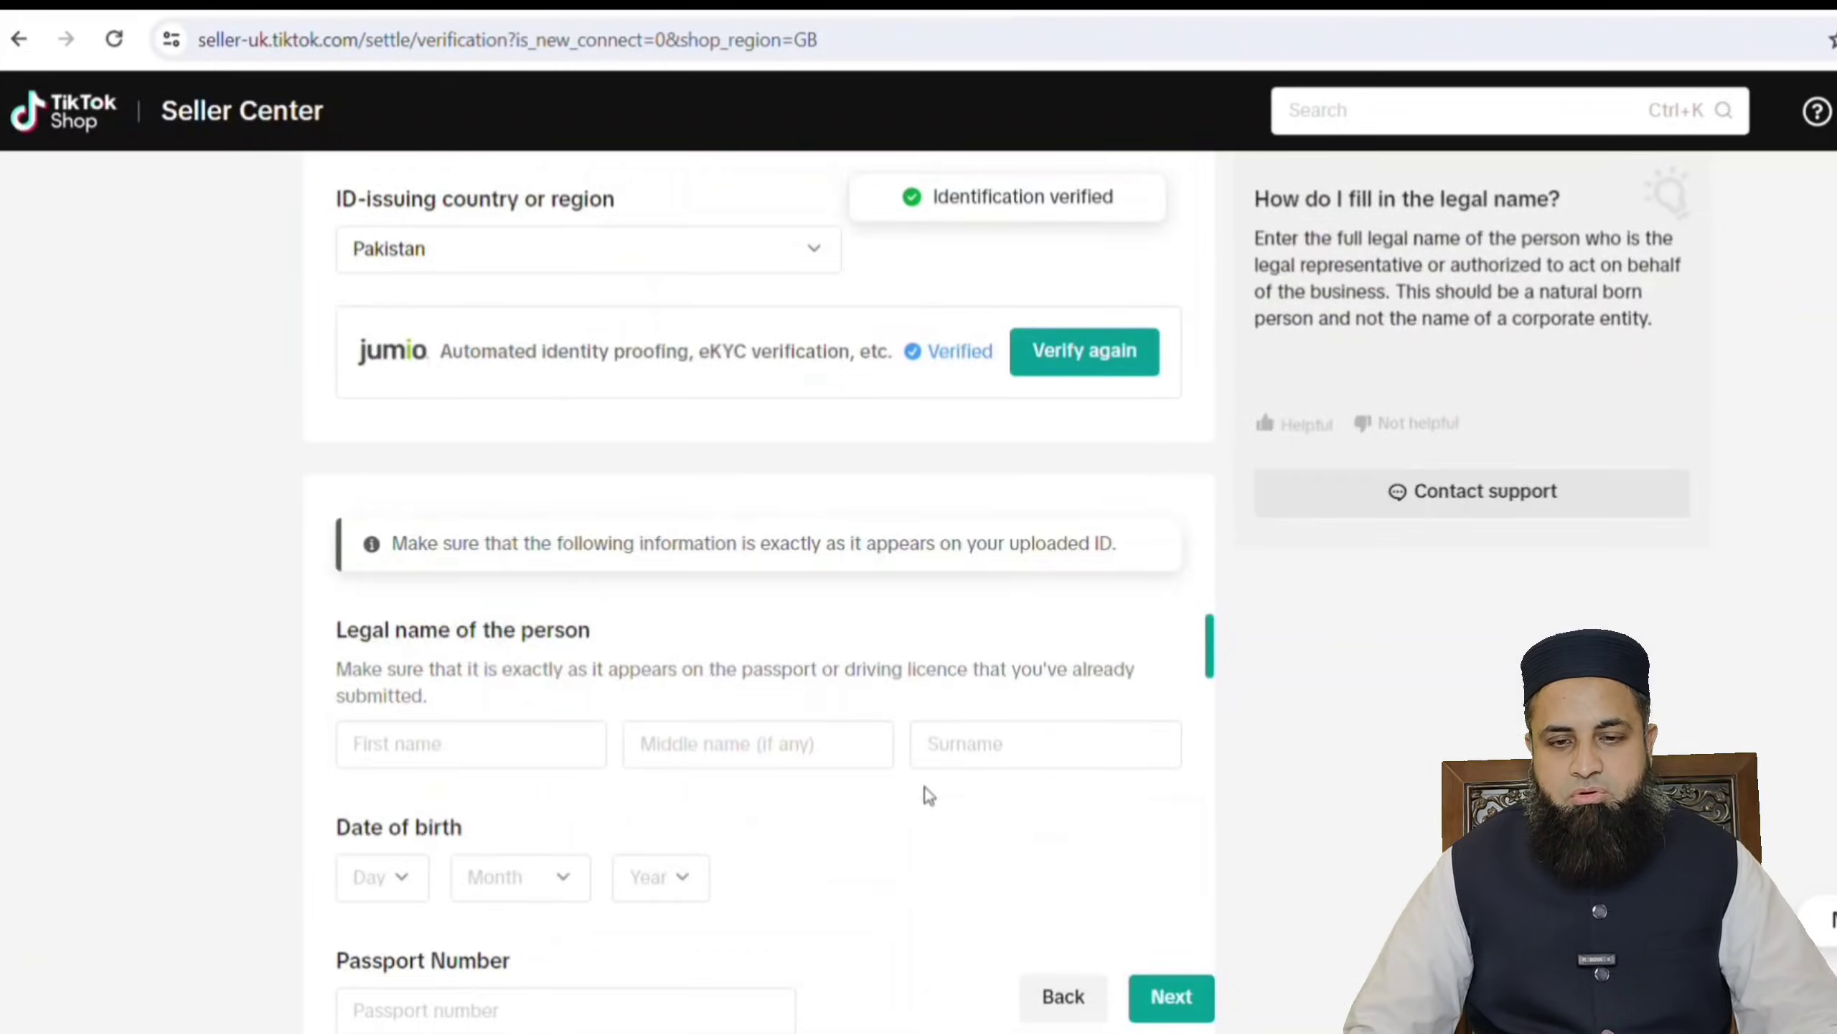
scroll(910, 787, down, 3)
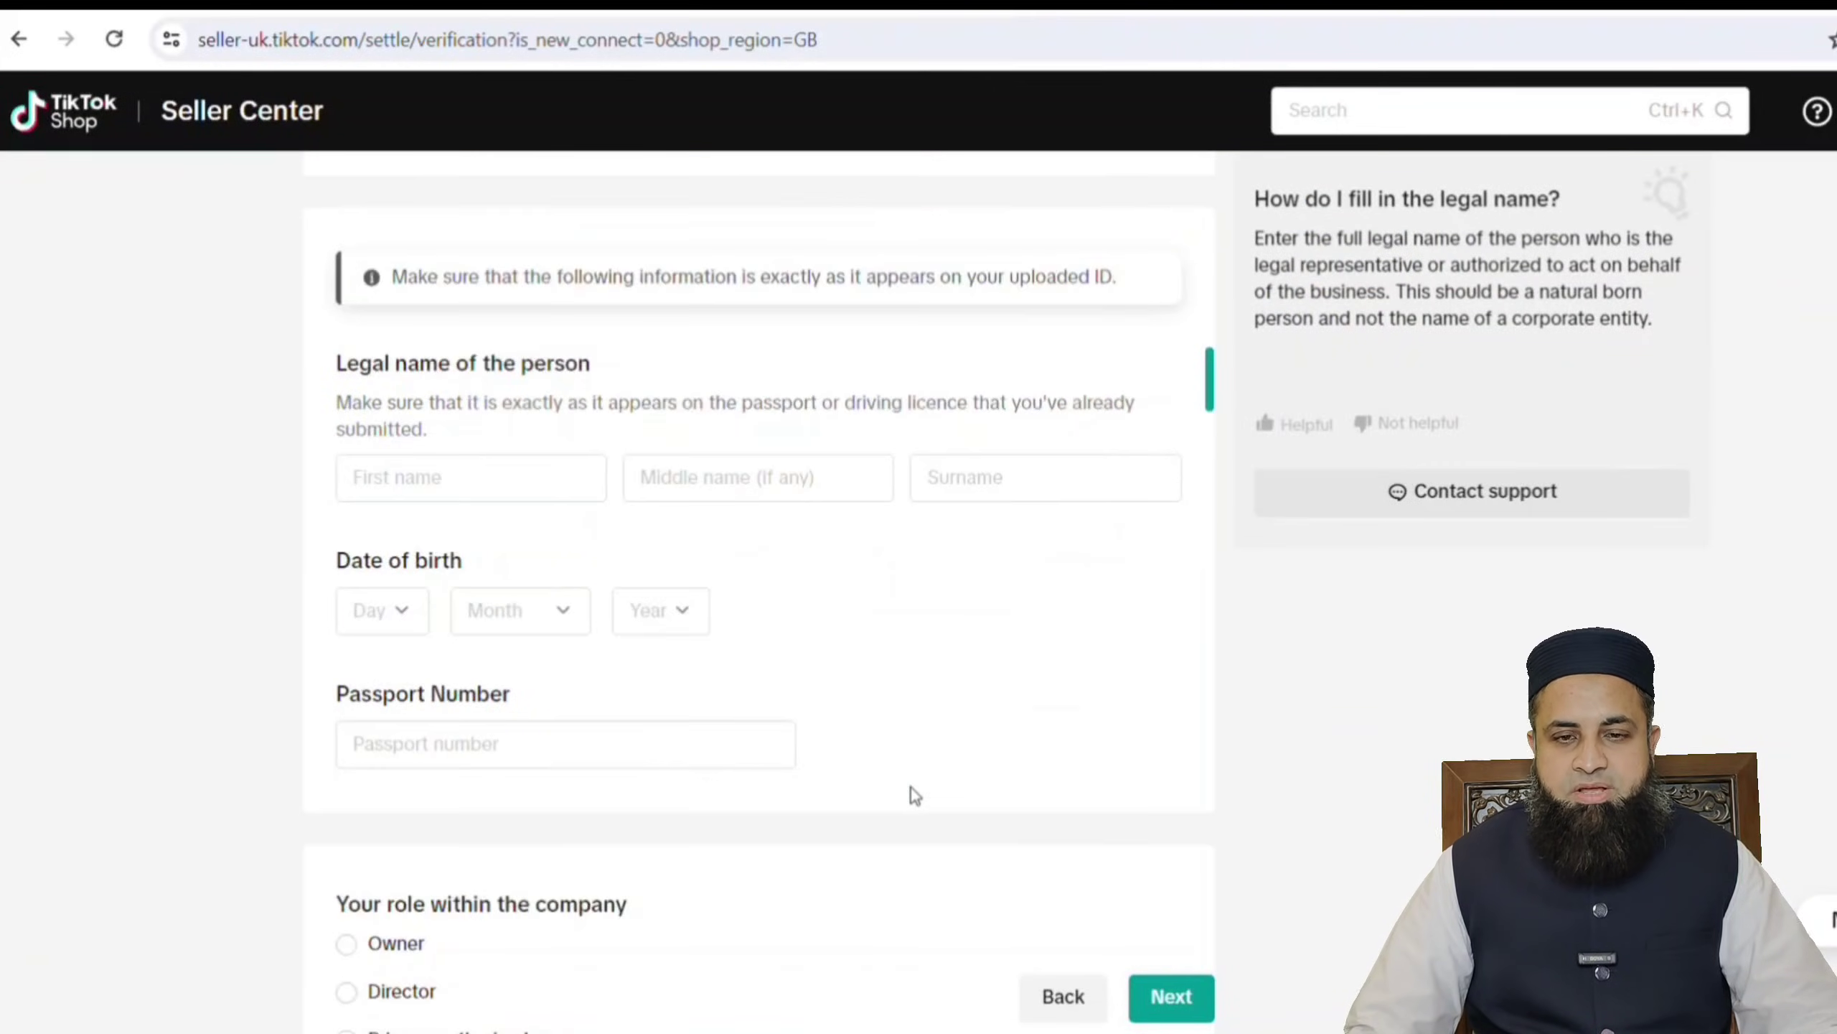
click(537, 471)
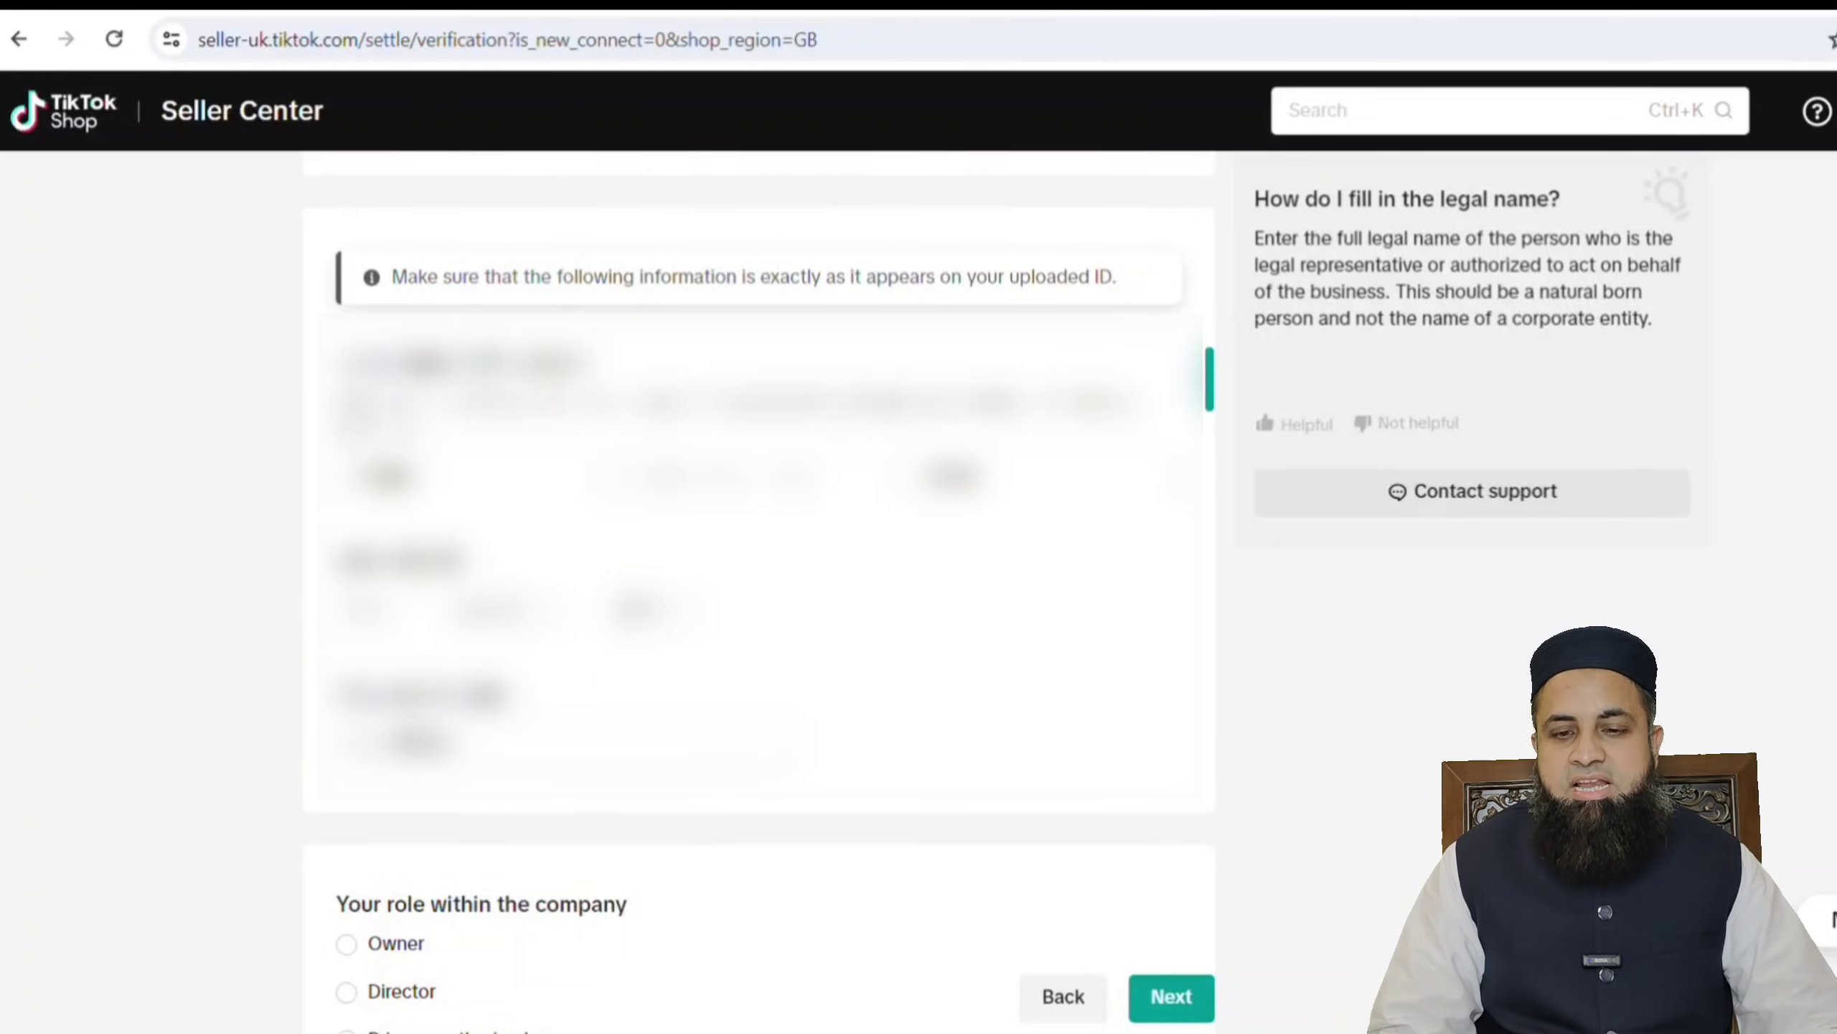
scroll(329, 847, down, 2)
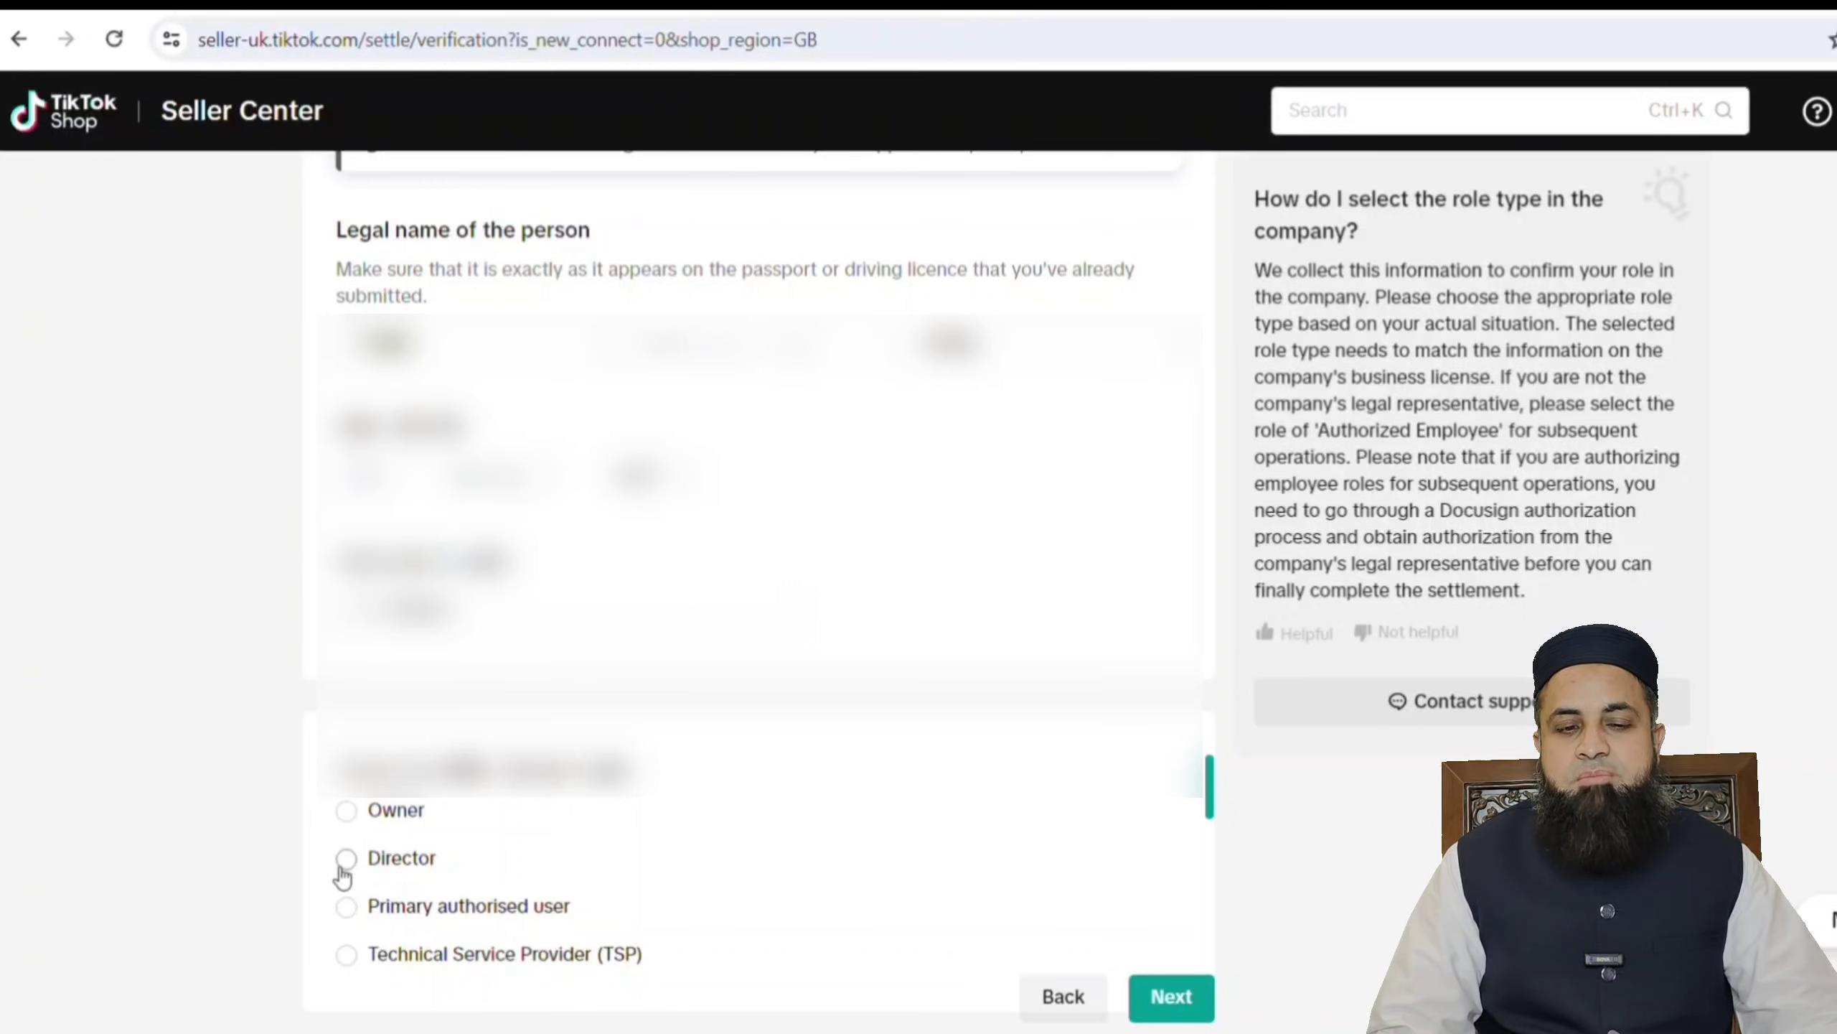
click(345, 860)
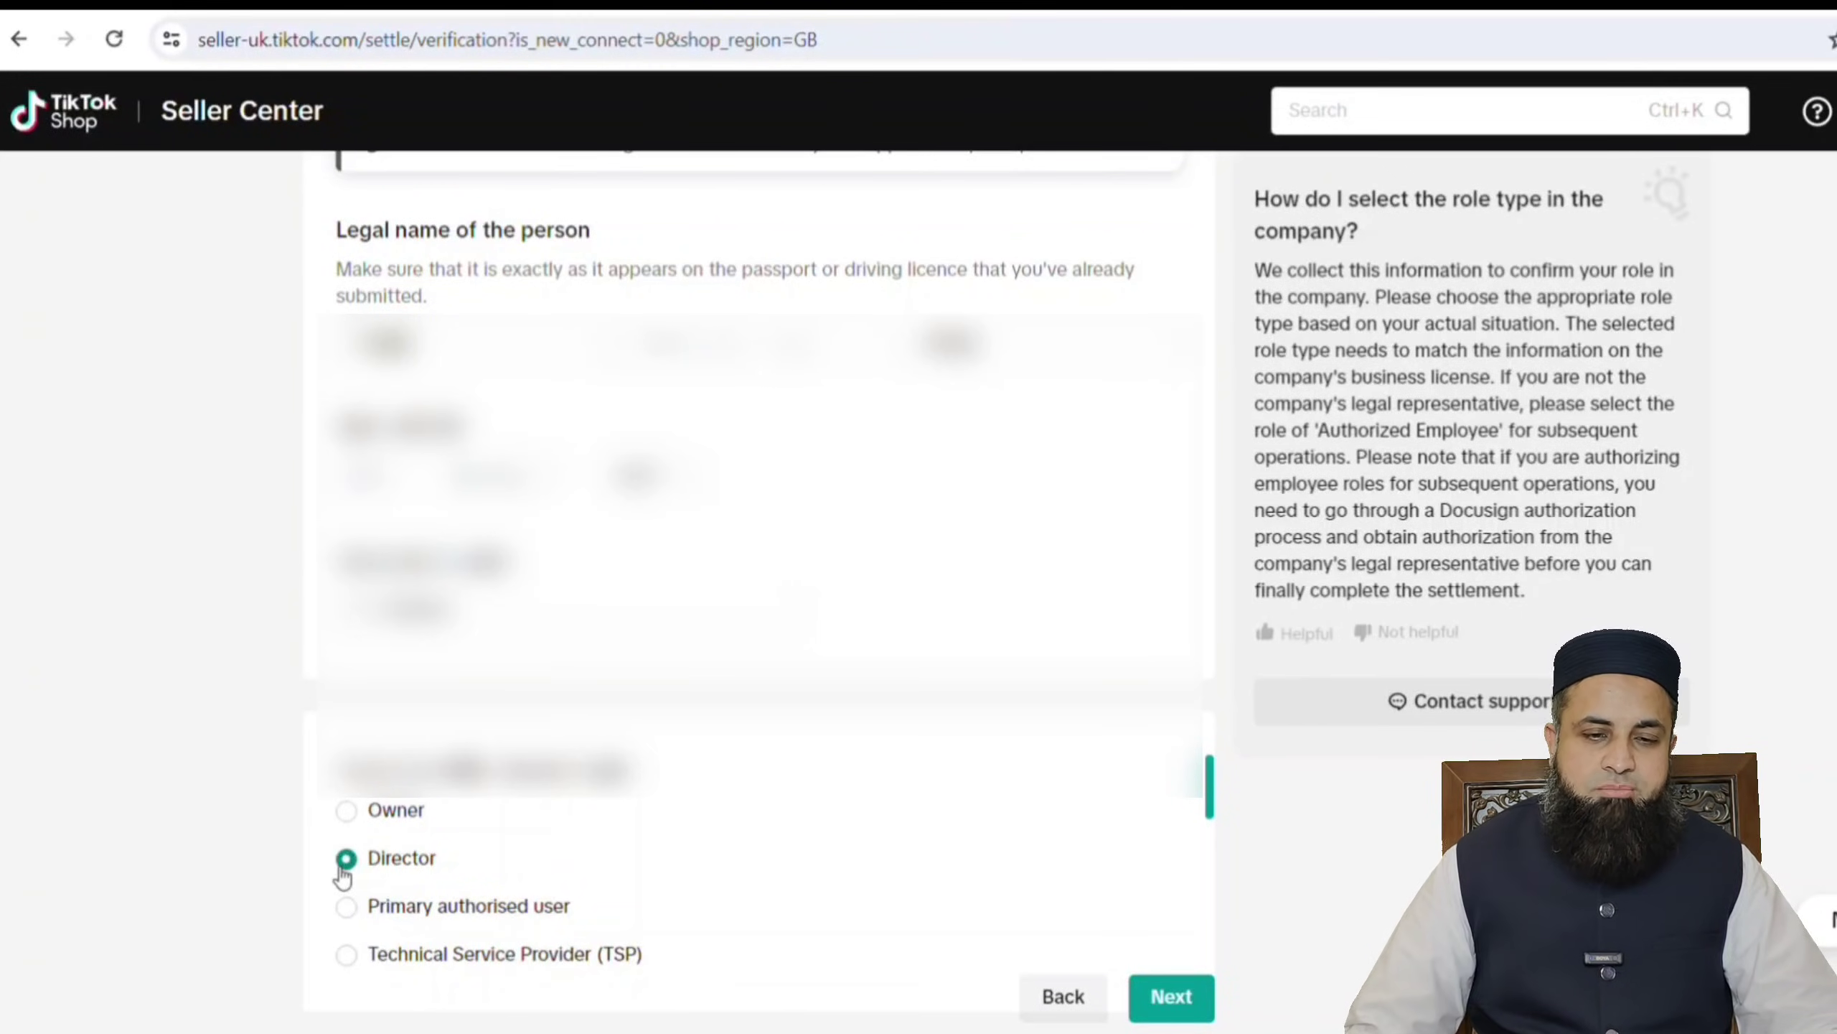
click(1190, 1009)
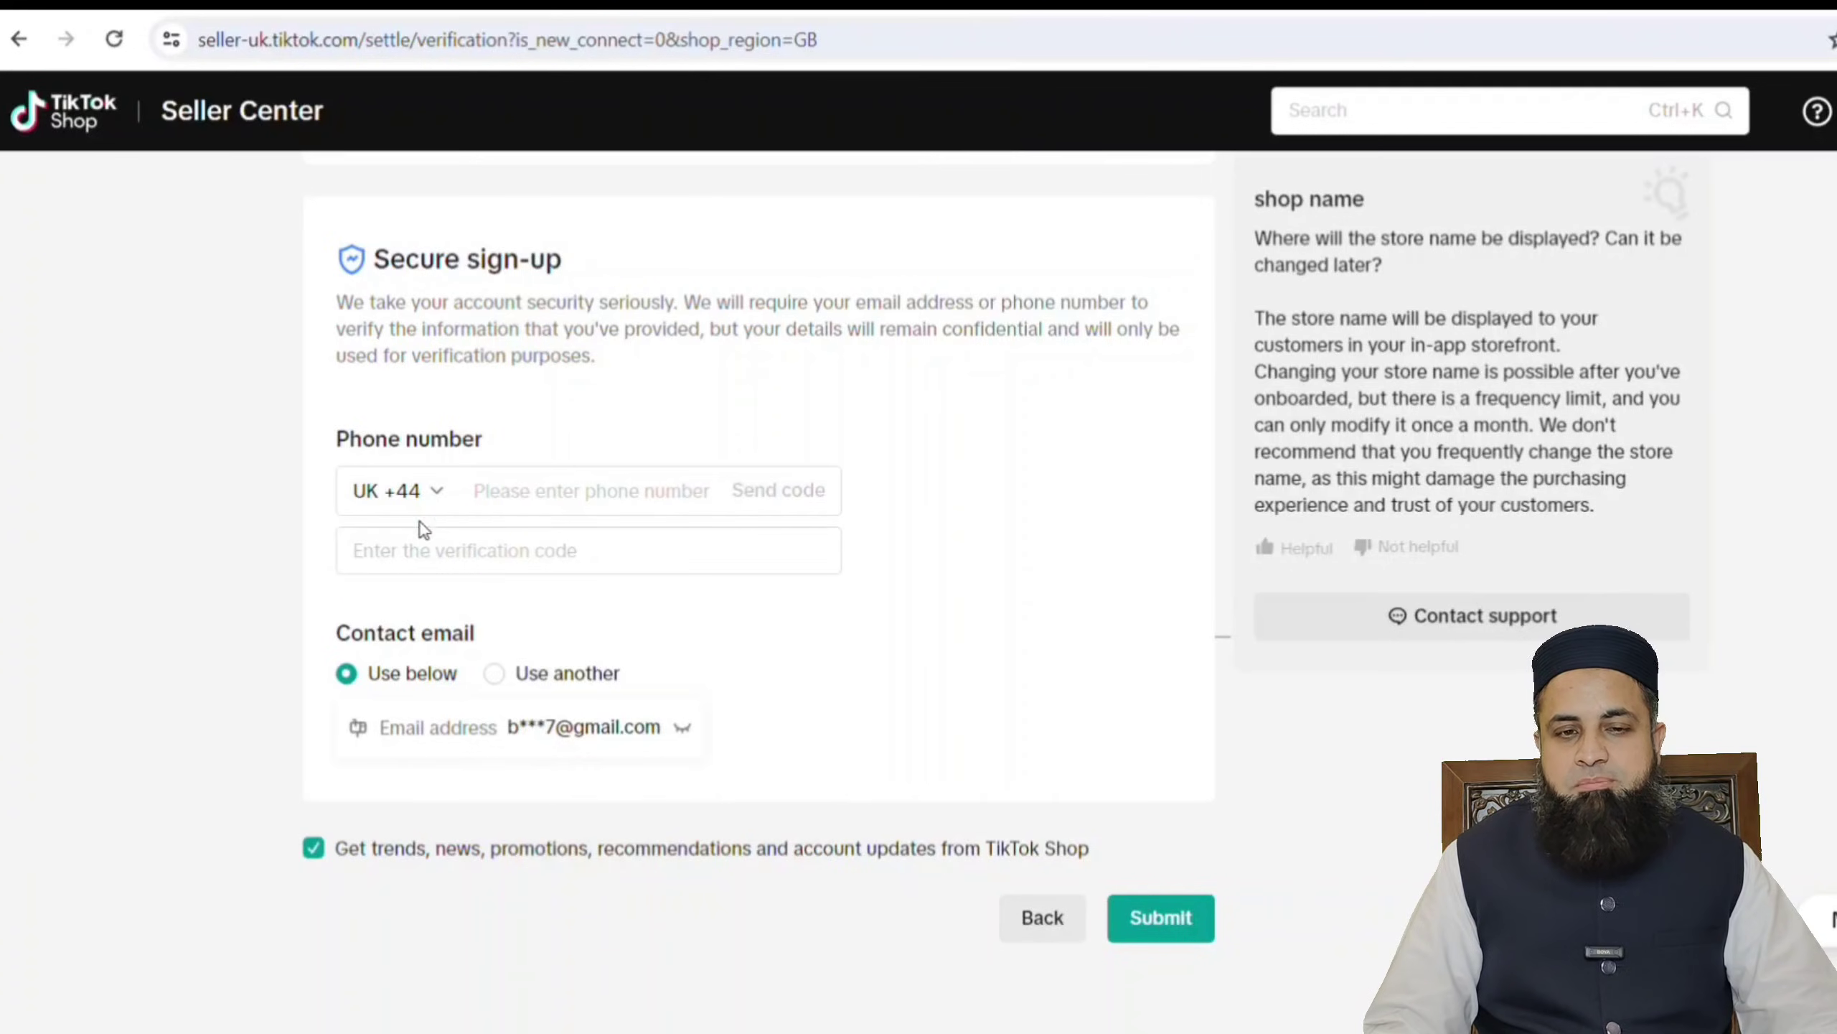
Paste the contact phone number, enter its verification code, and submit the shop information
click(577, 566)
click(521, 482)
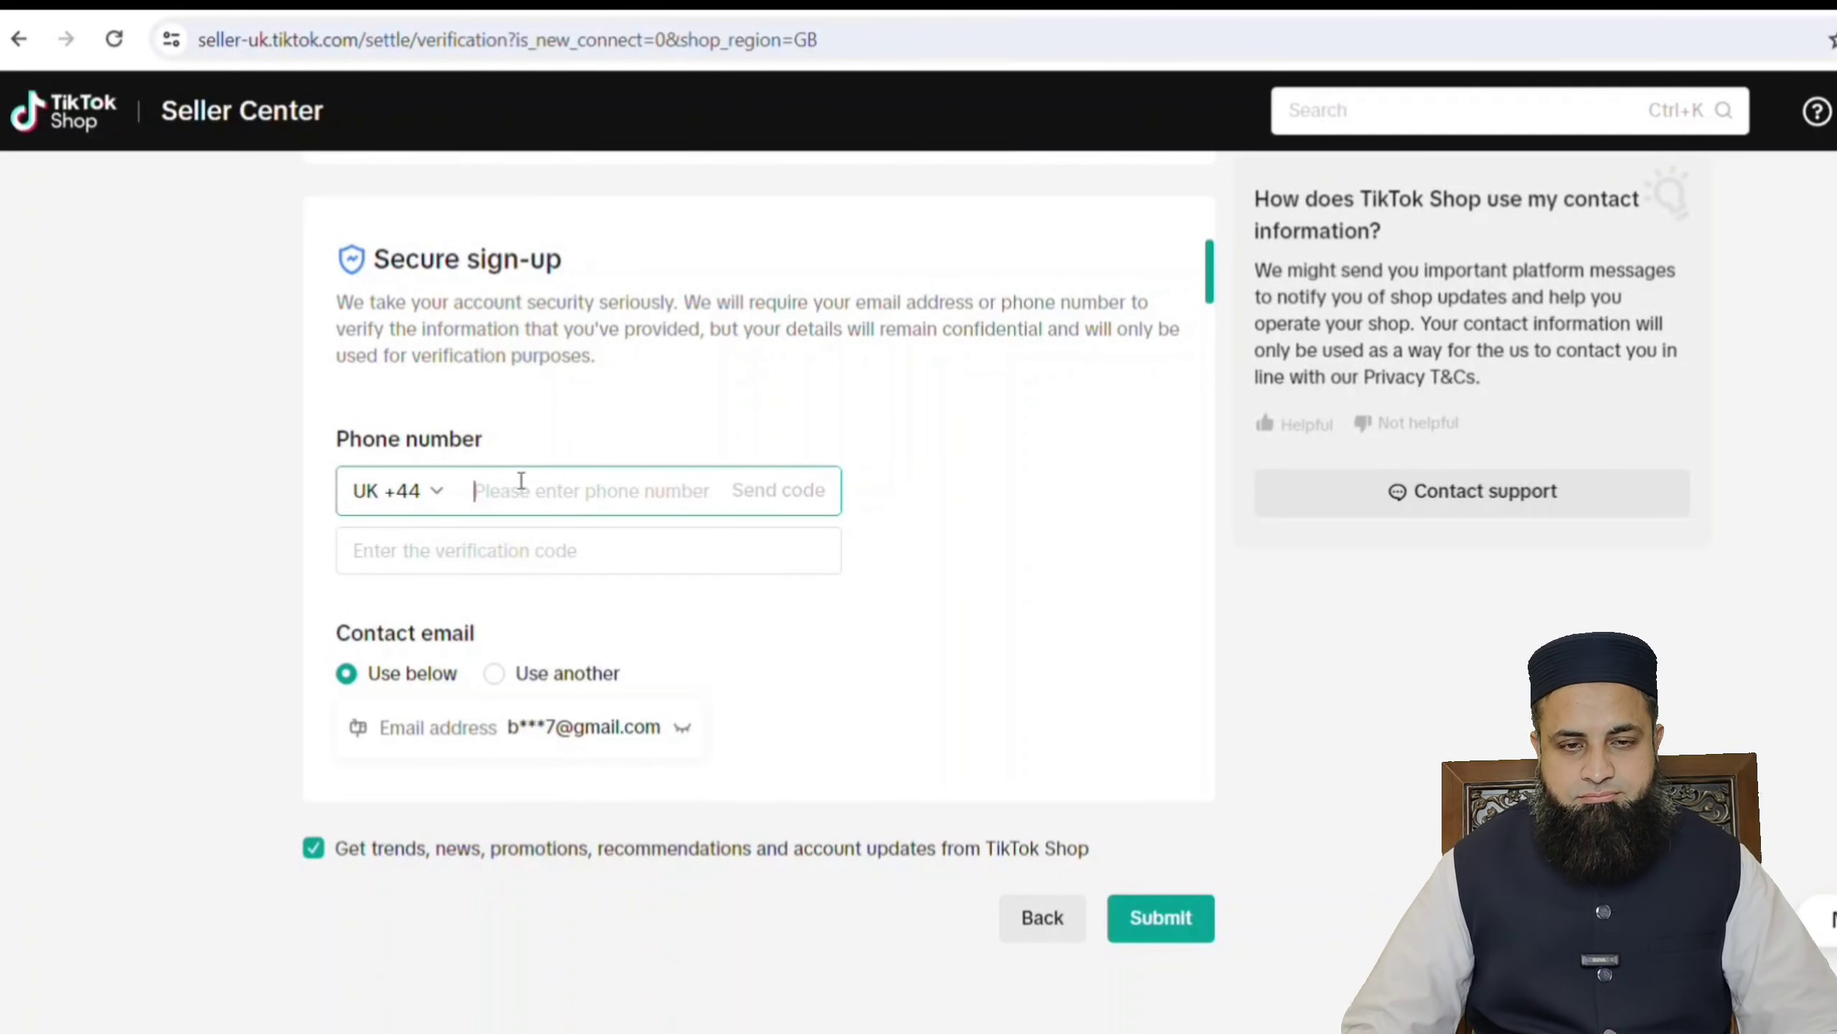
key(ctrl+v)
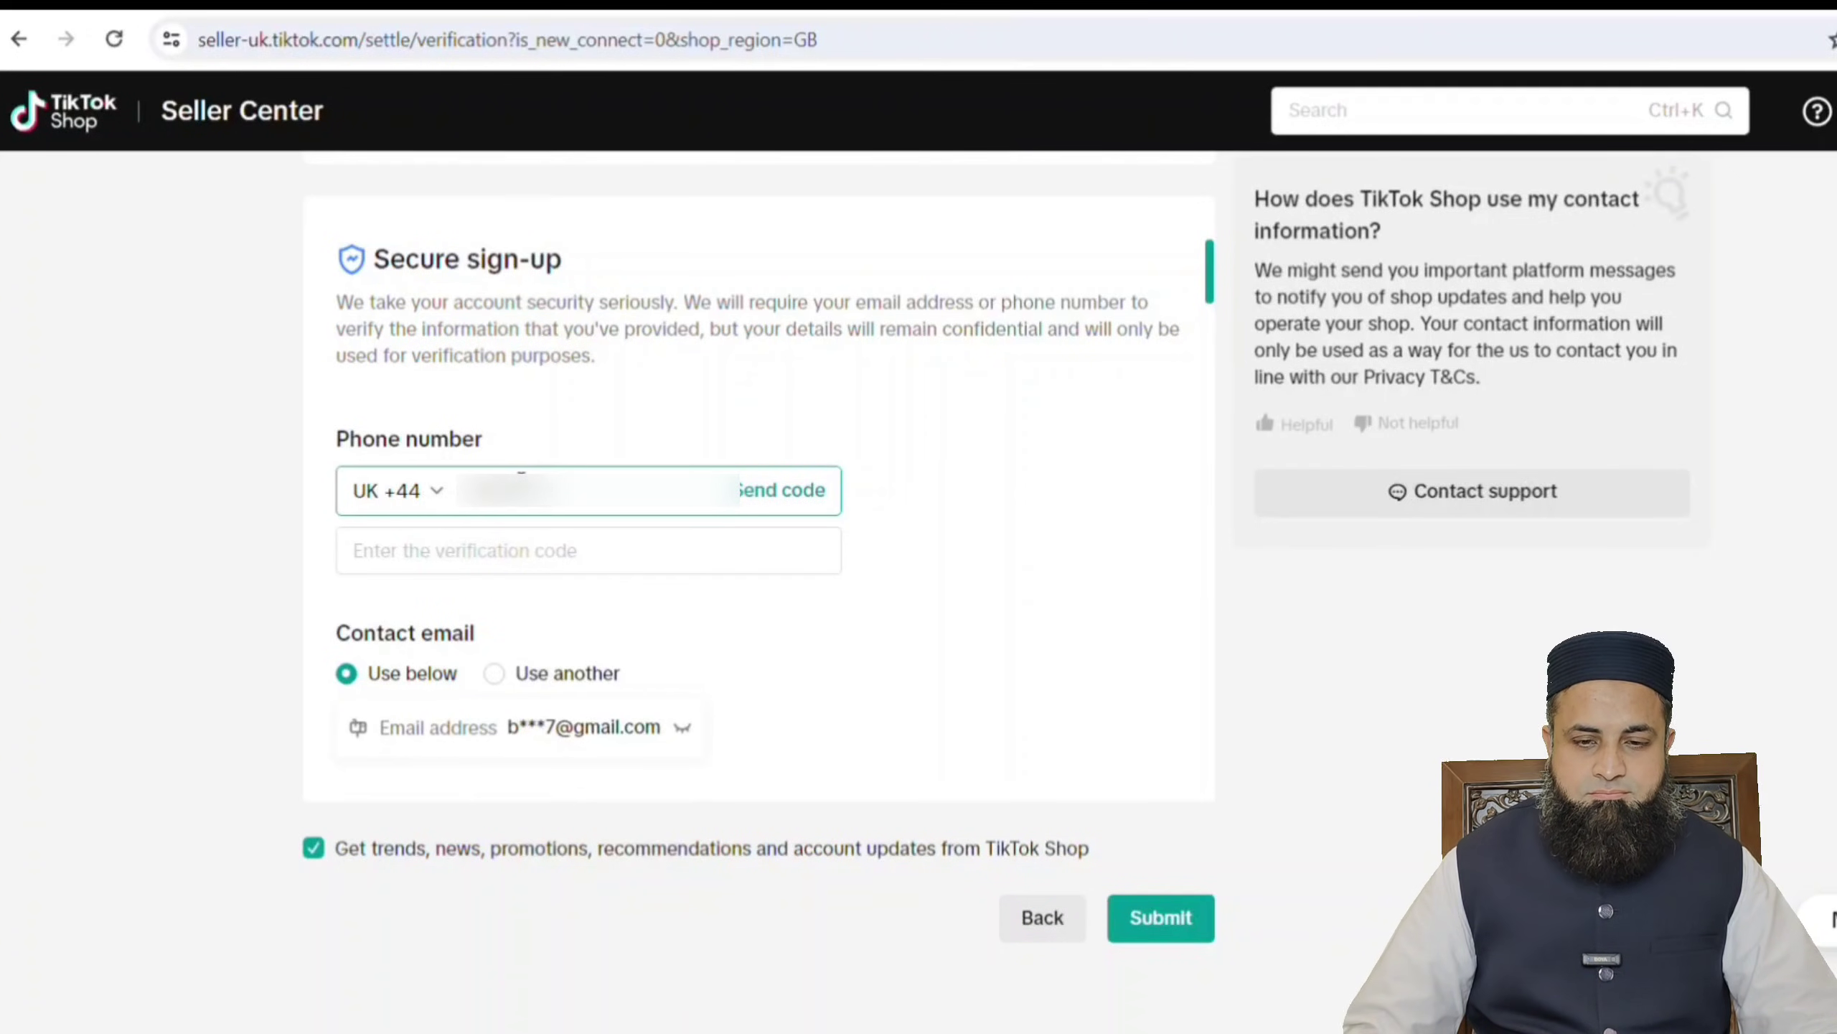
text(***)
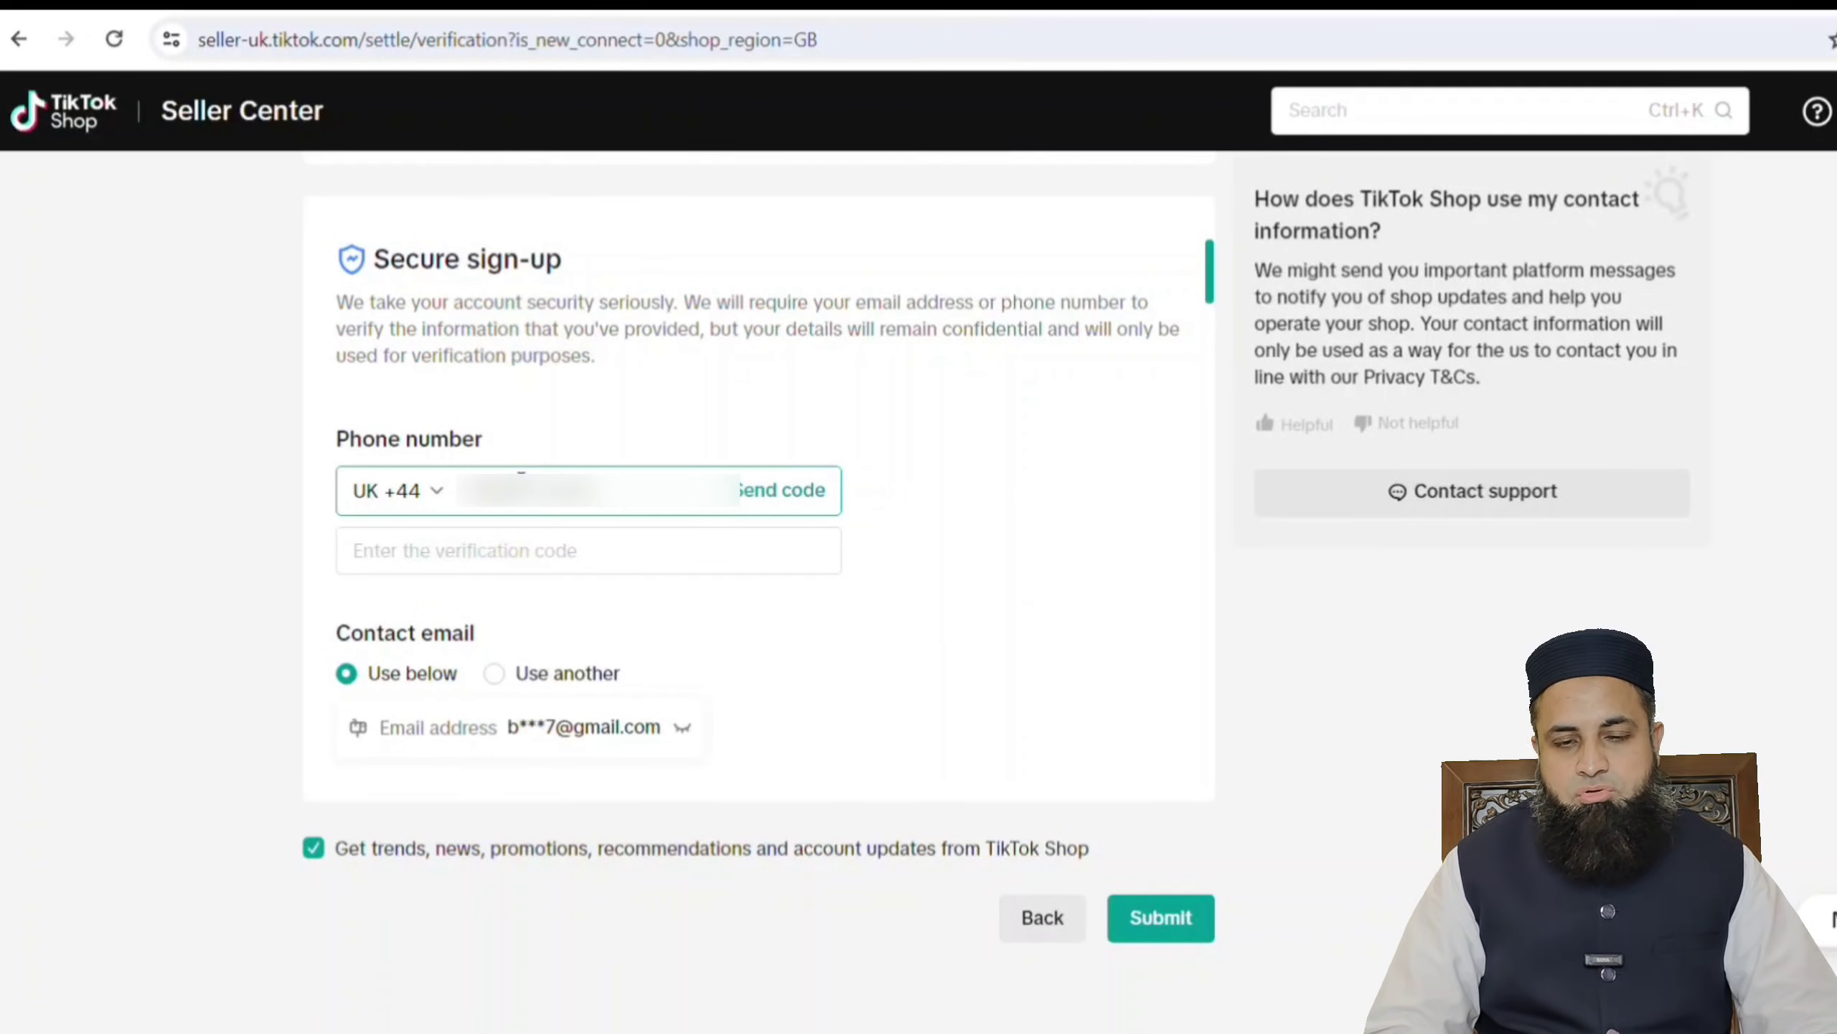
click(459, 550)
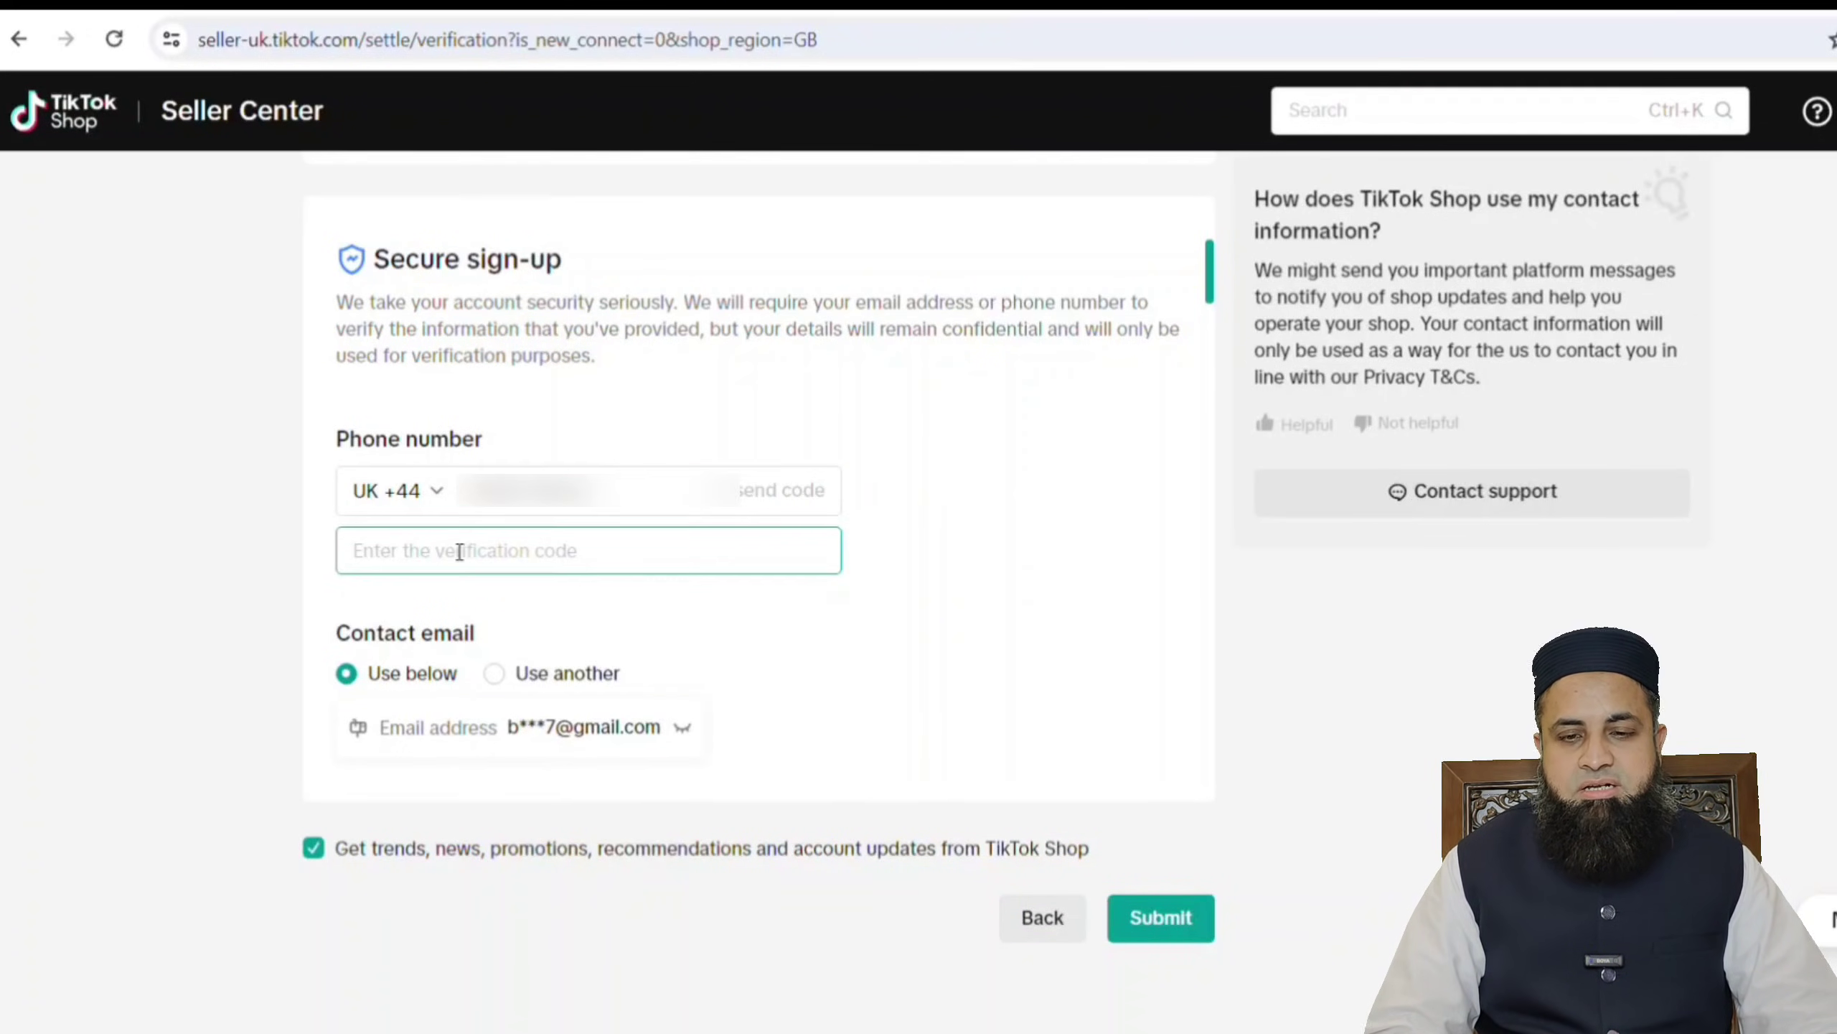
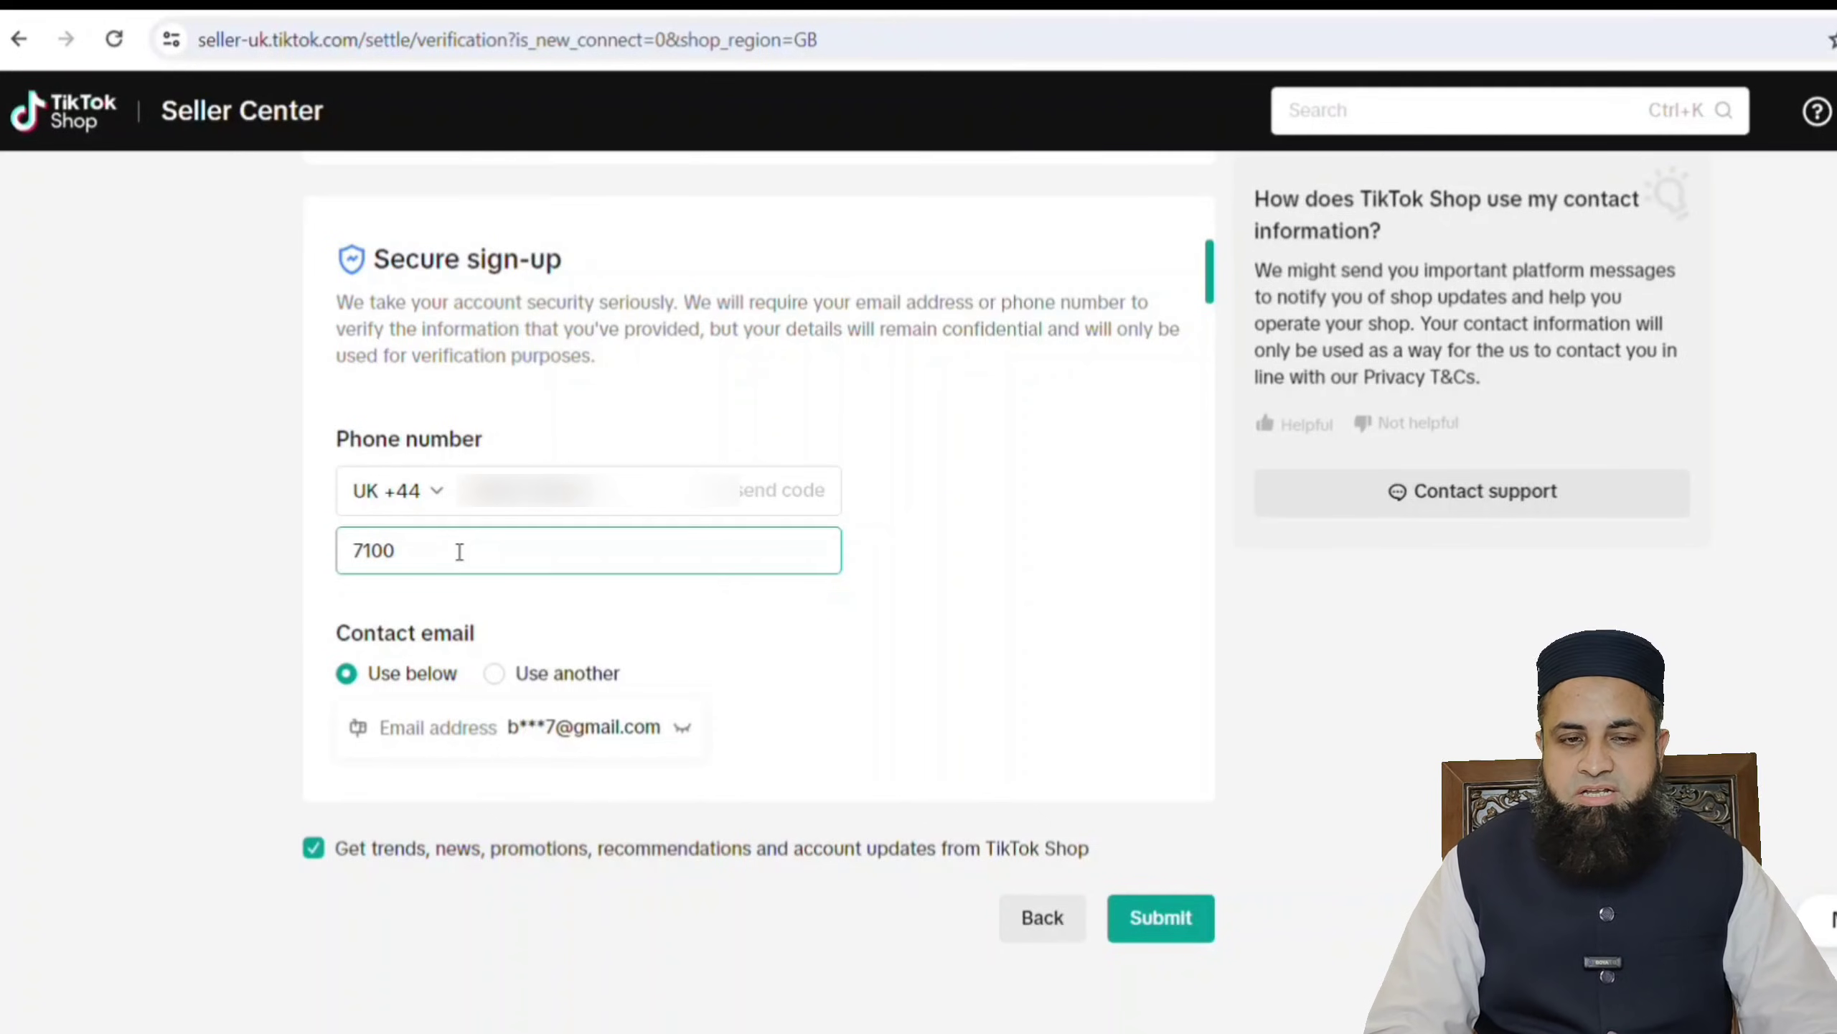
click(1162, 918)
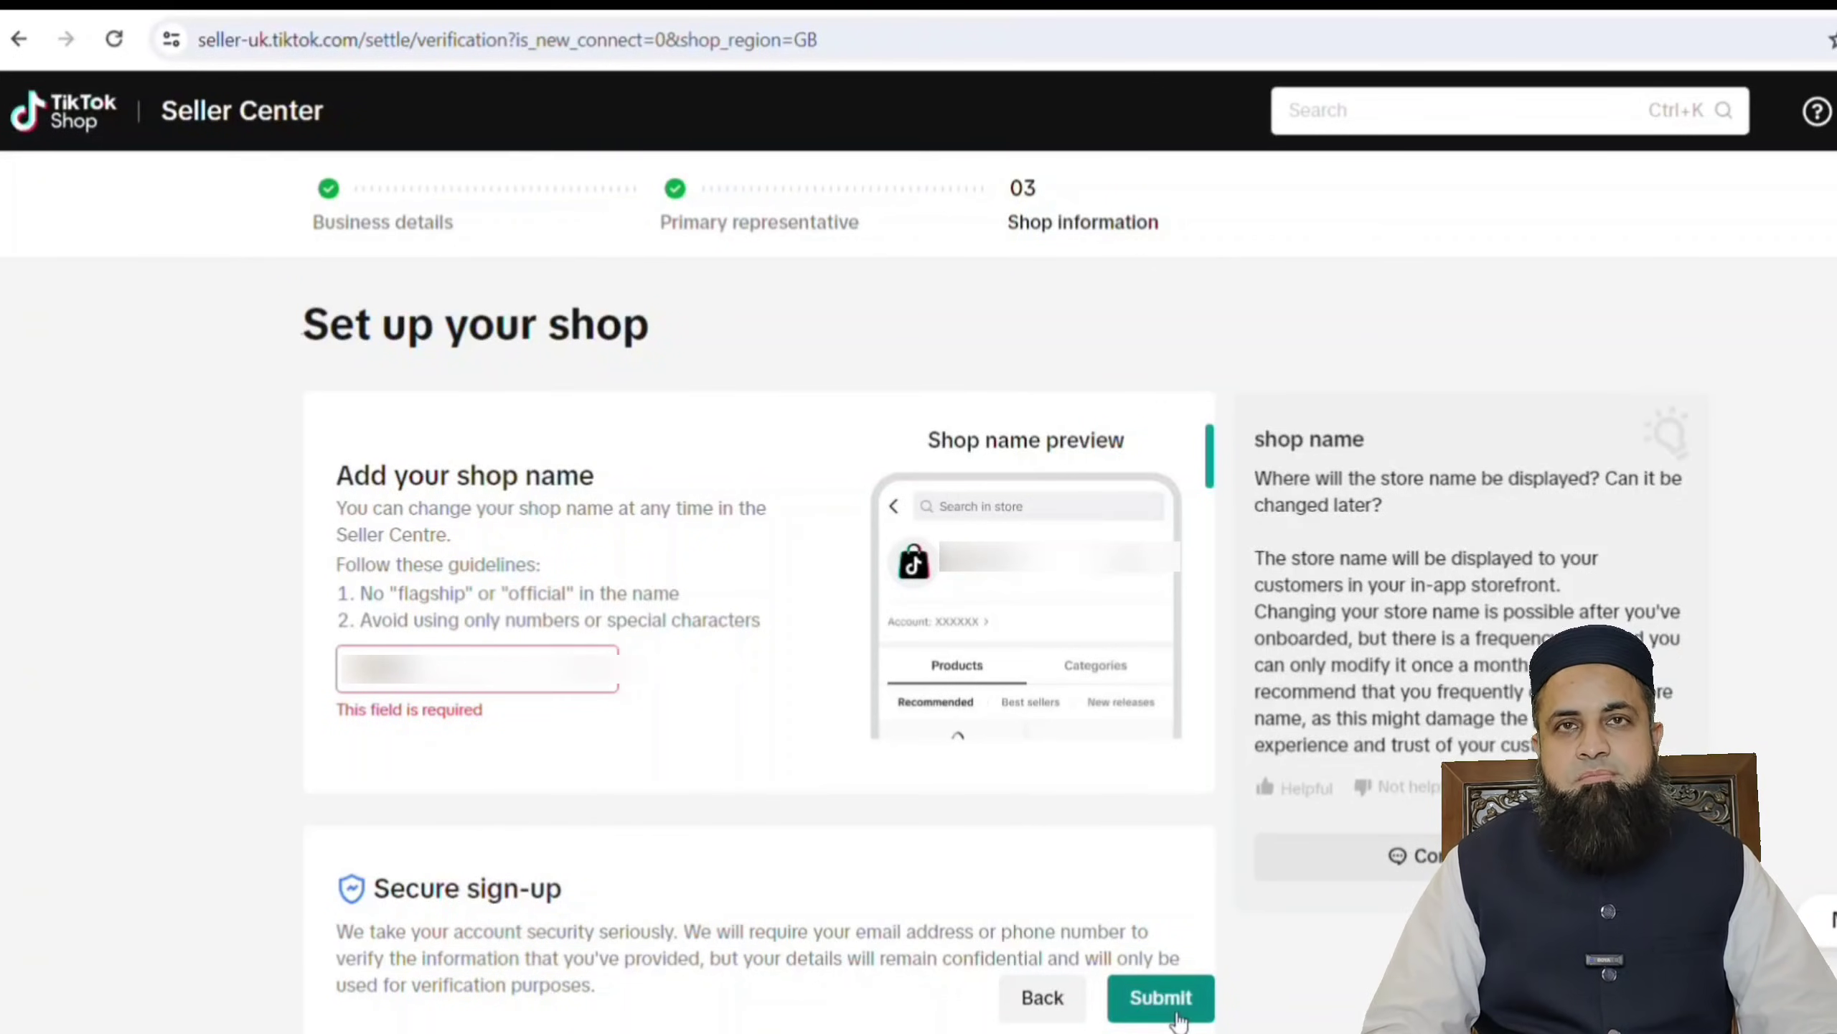
Submit the completed shop setup form, review the Confirm your information dialog, and confirm the submission
click(1179, 1020)
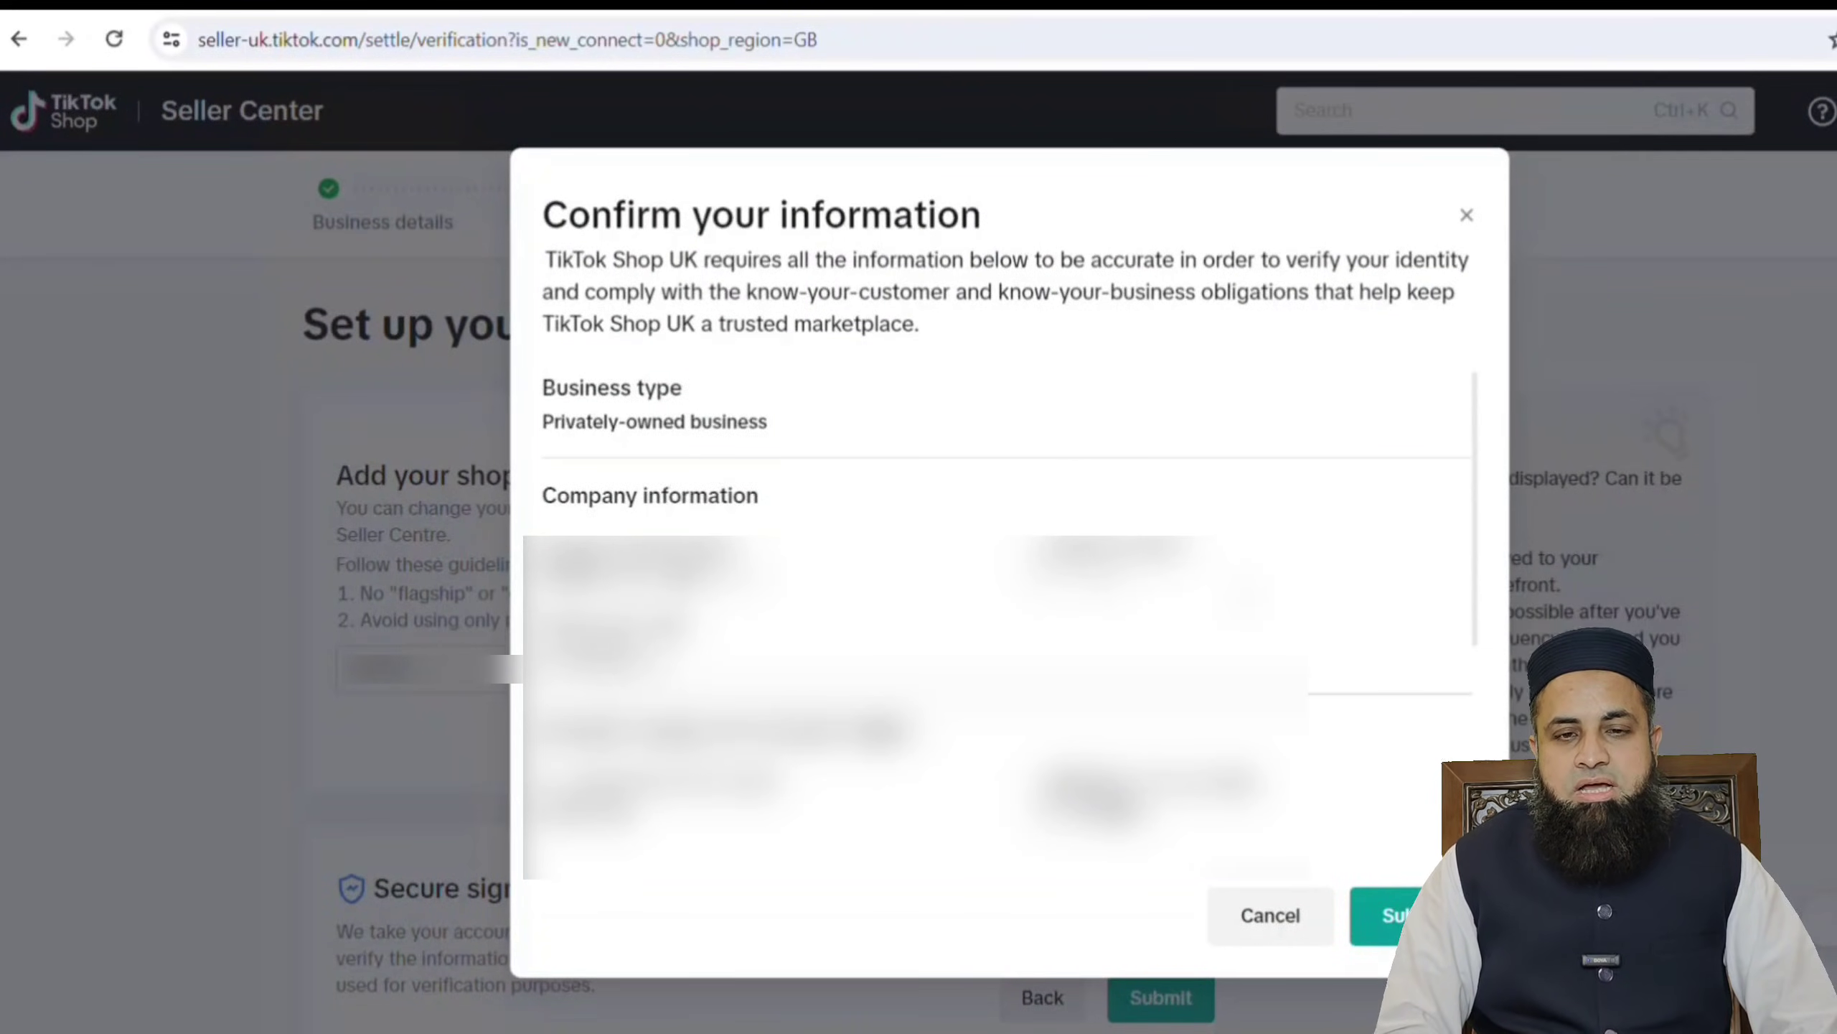
scroll(998, 521, down, 10)
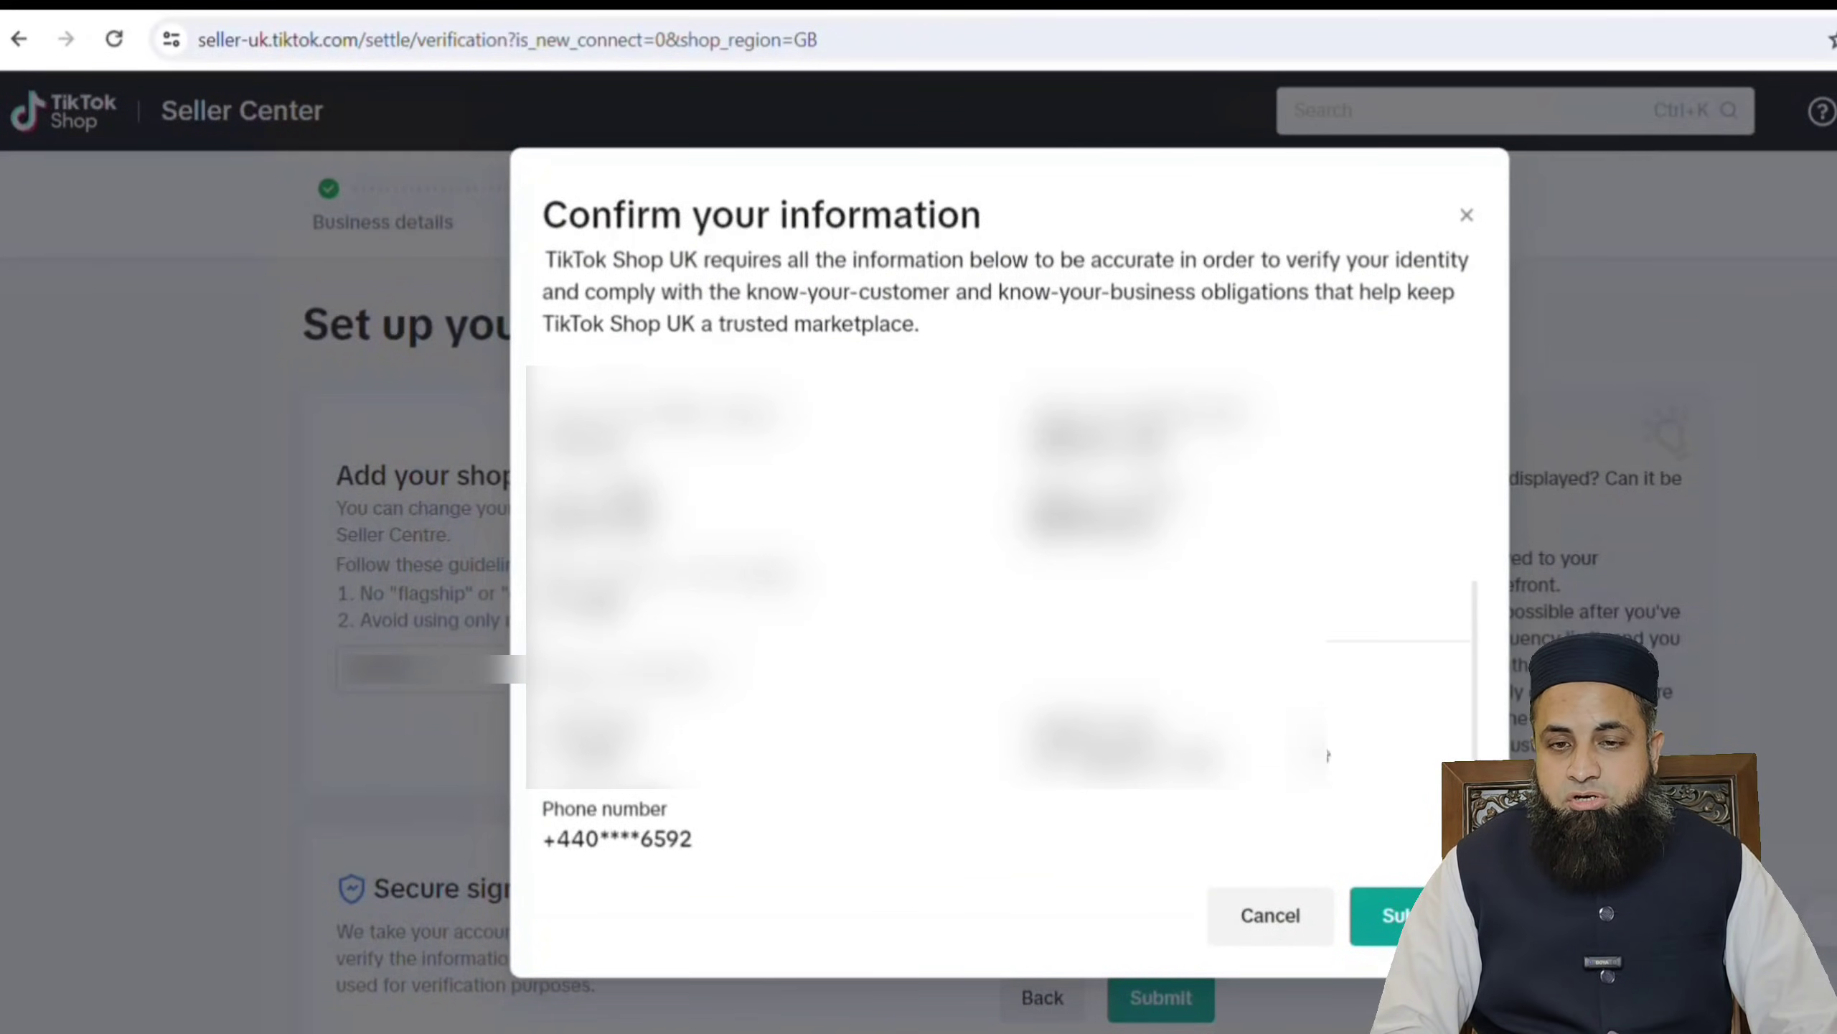
click(1397, 928)
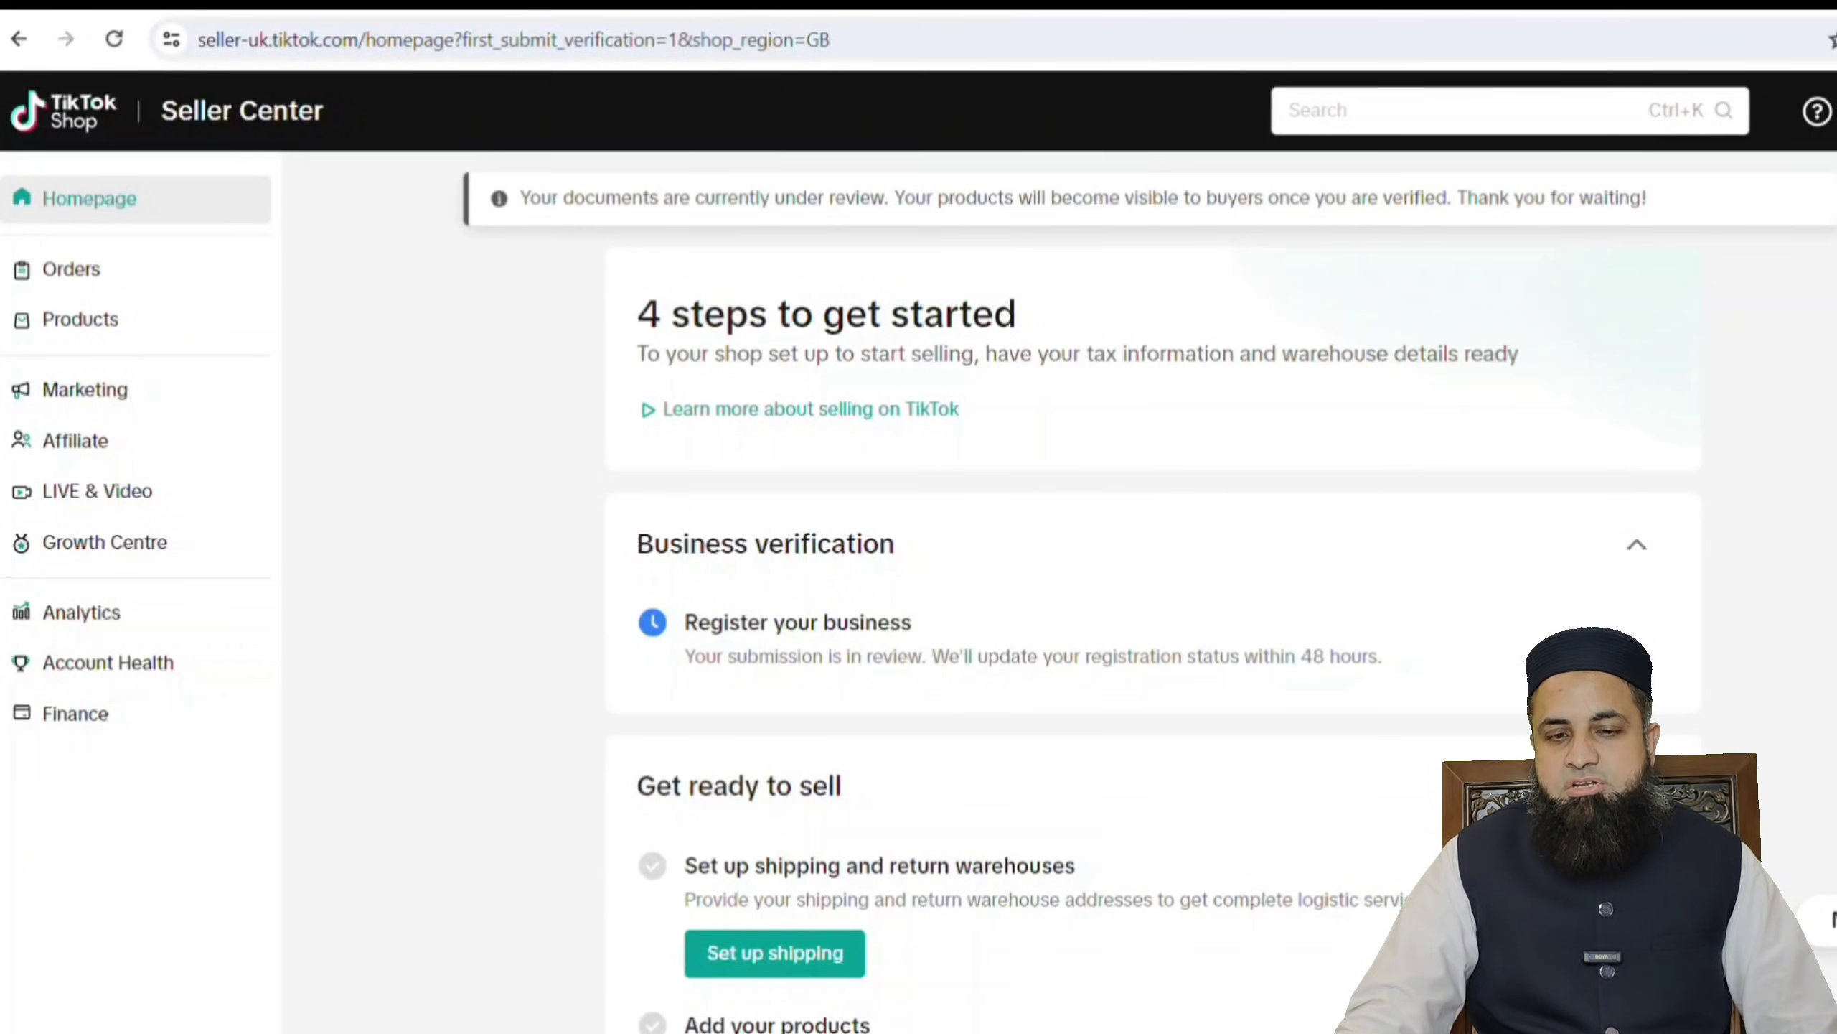
Reload the seller homepage and start payment verification from the Complete Payment Verification Now popup
click(113, 39)
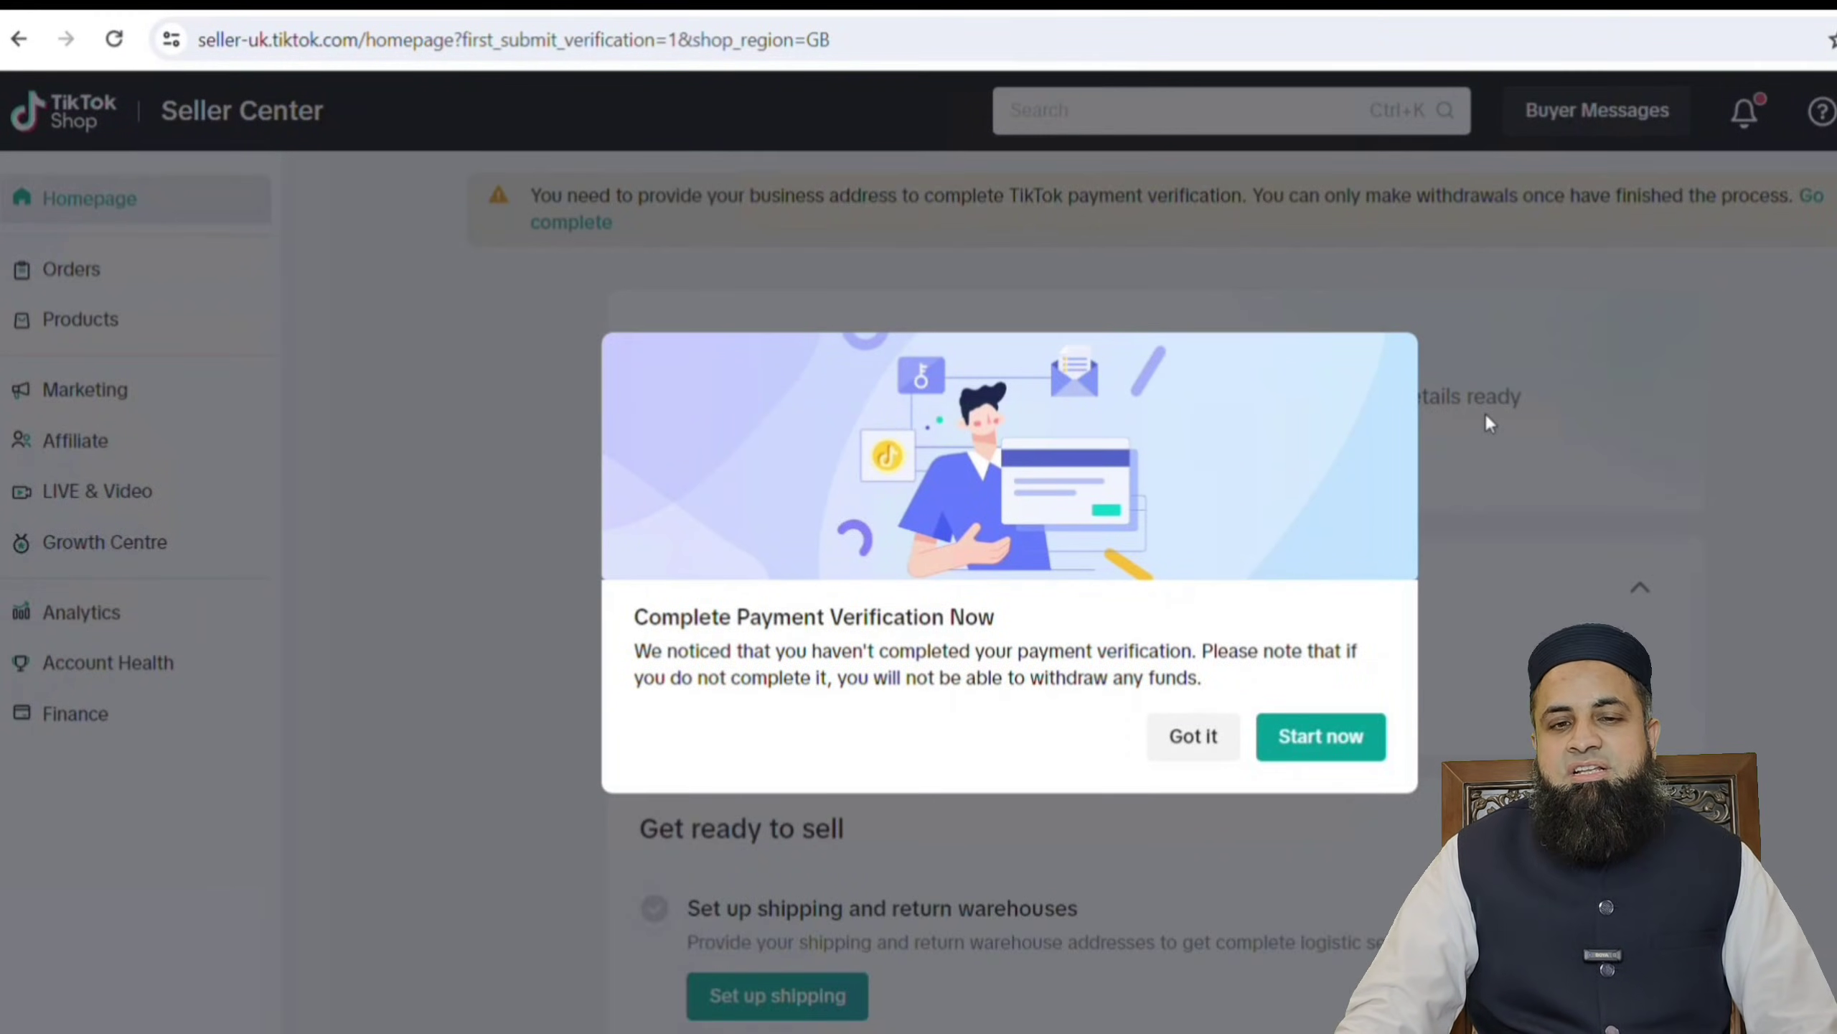
click(1317, 733)
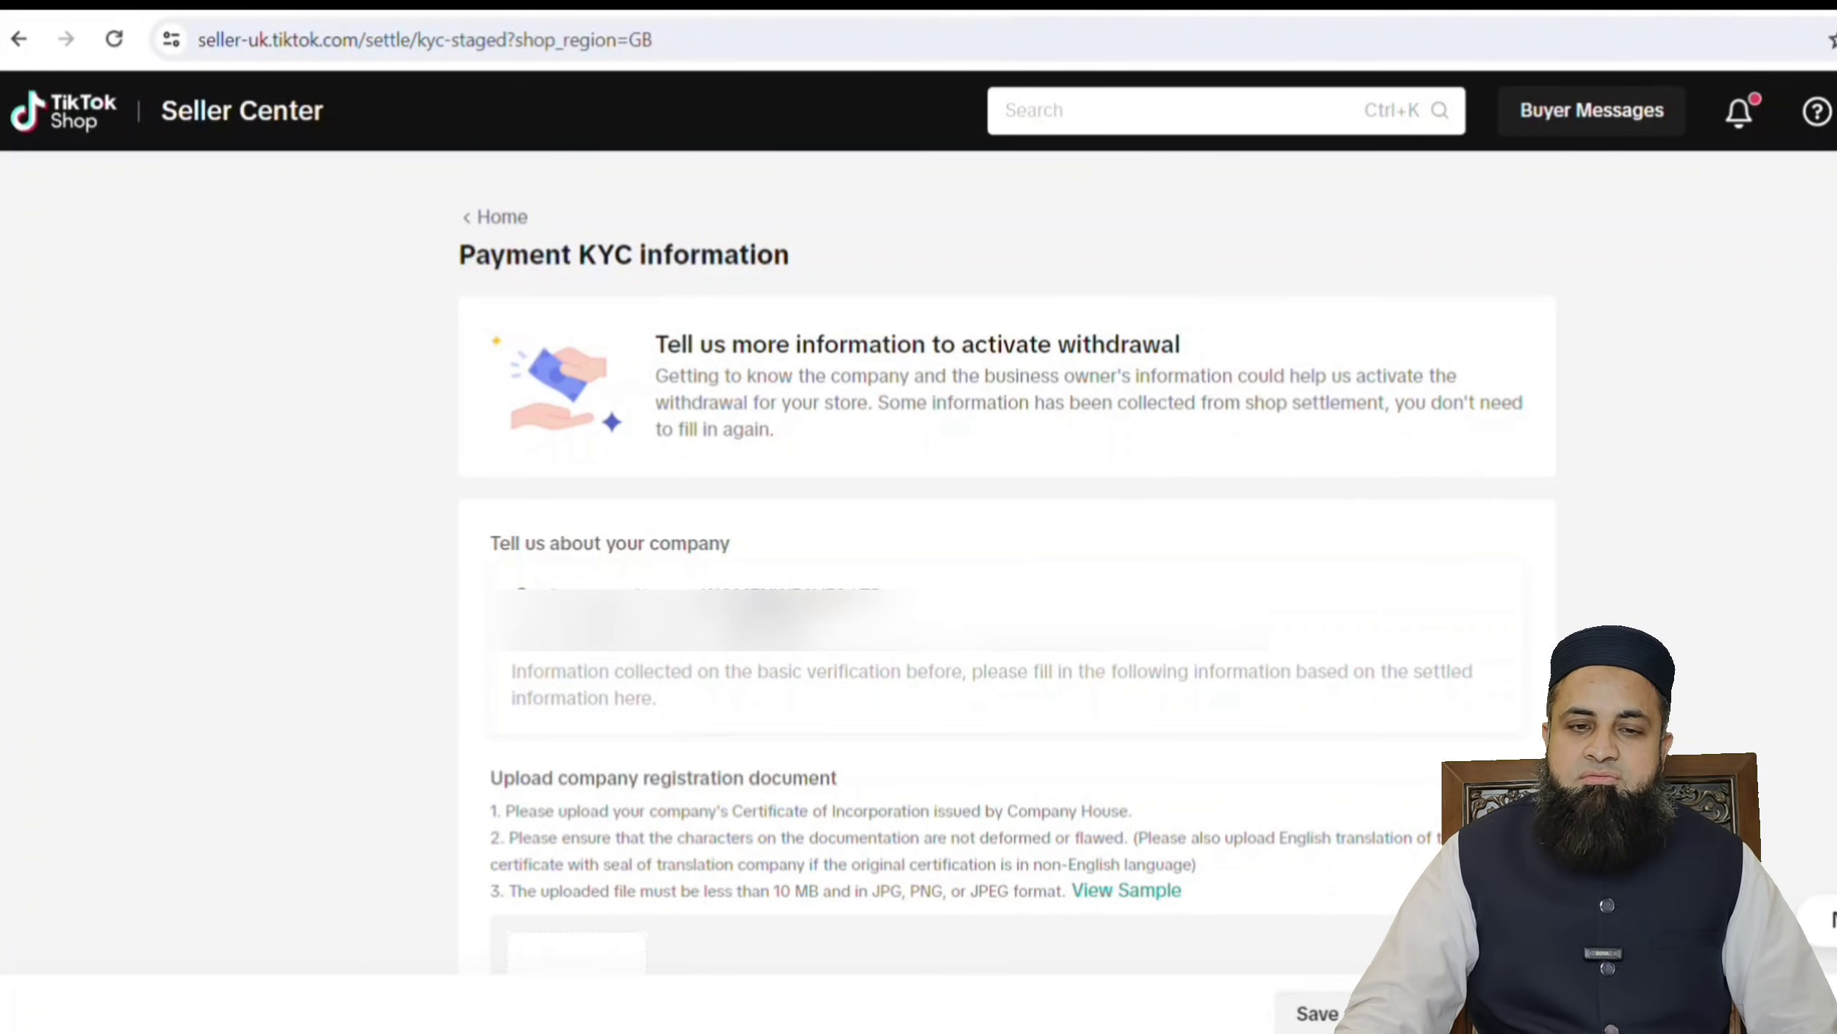
Review the Payment KYC page's company registration document and business address requirements
scroll(919, 579, down, 1)
scroll(919, 579, down, 6)
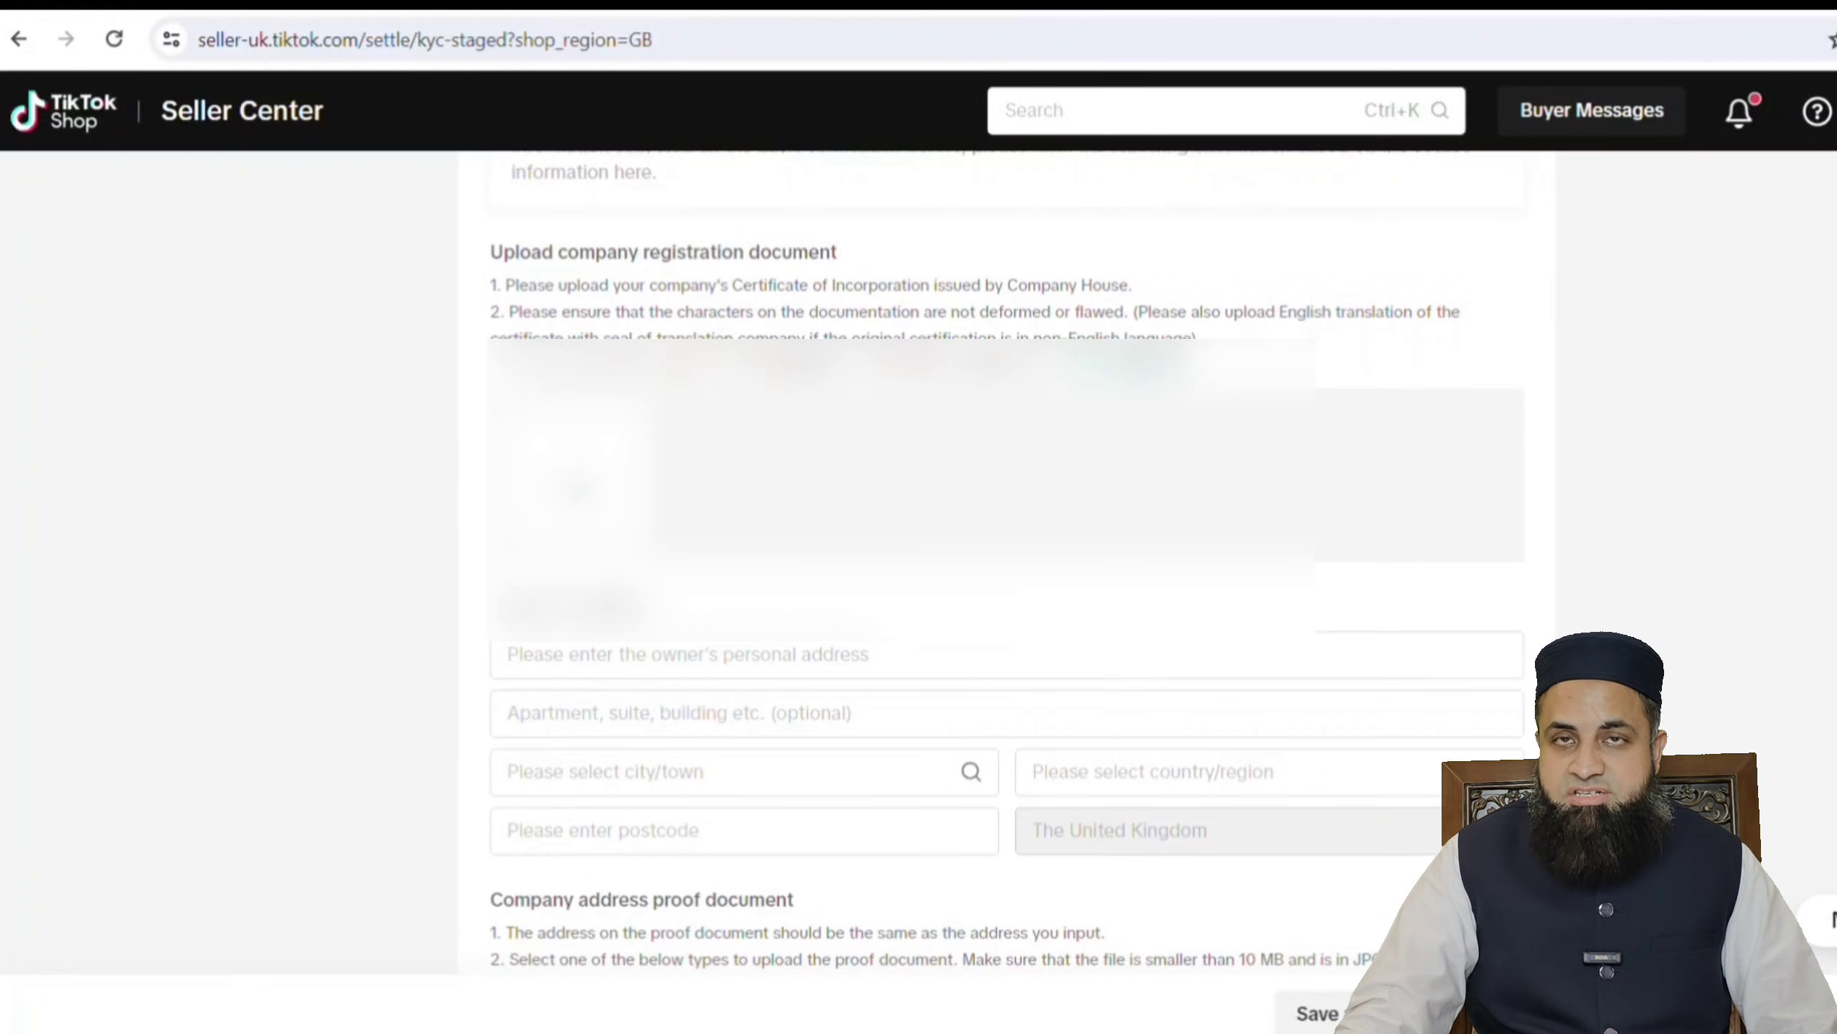
scroll(919, 579, down, 1)
scroll(919, 579, down, 2)
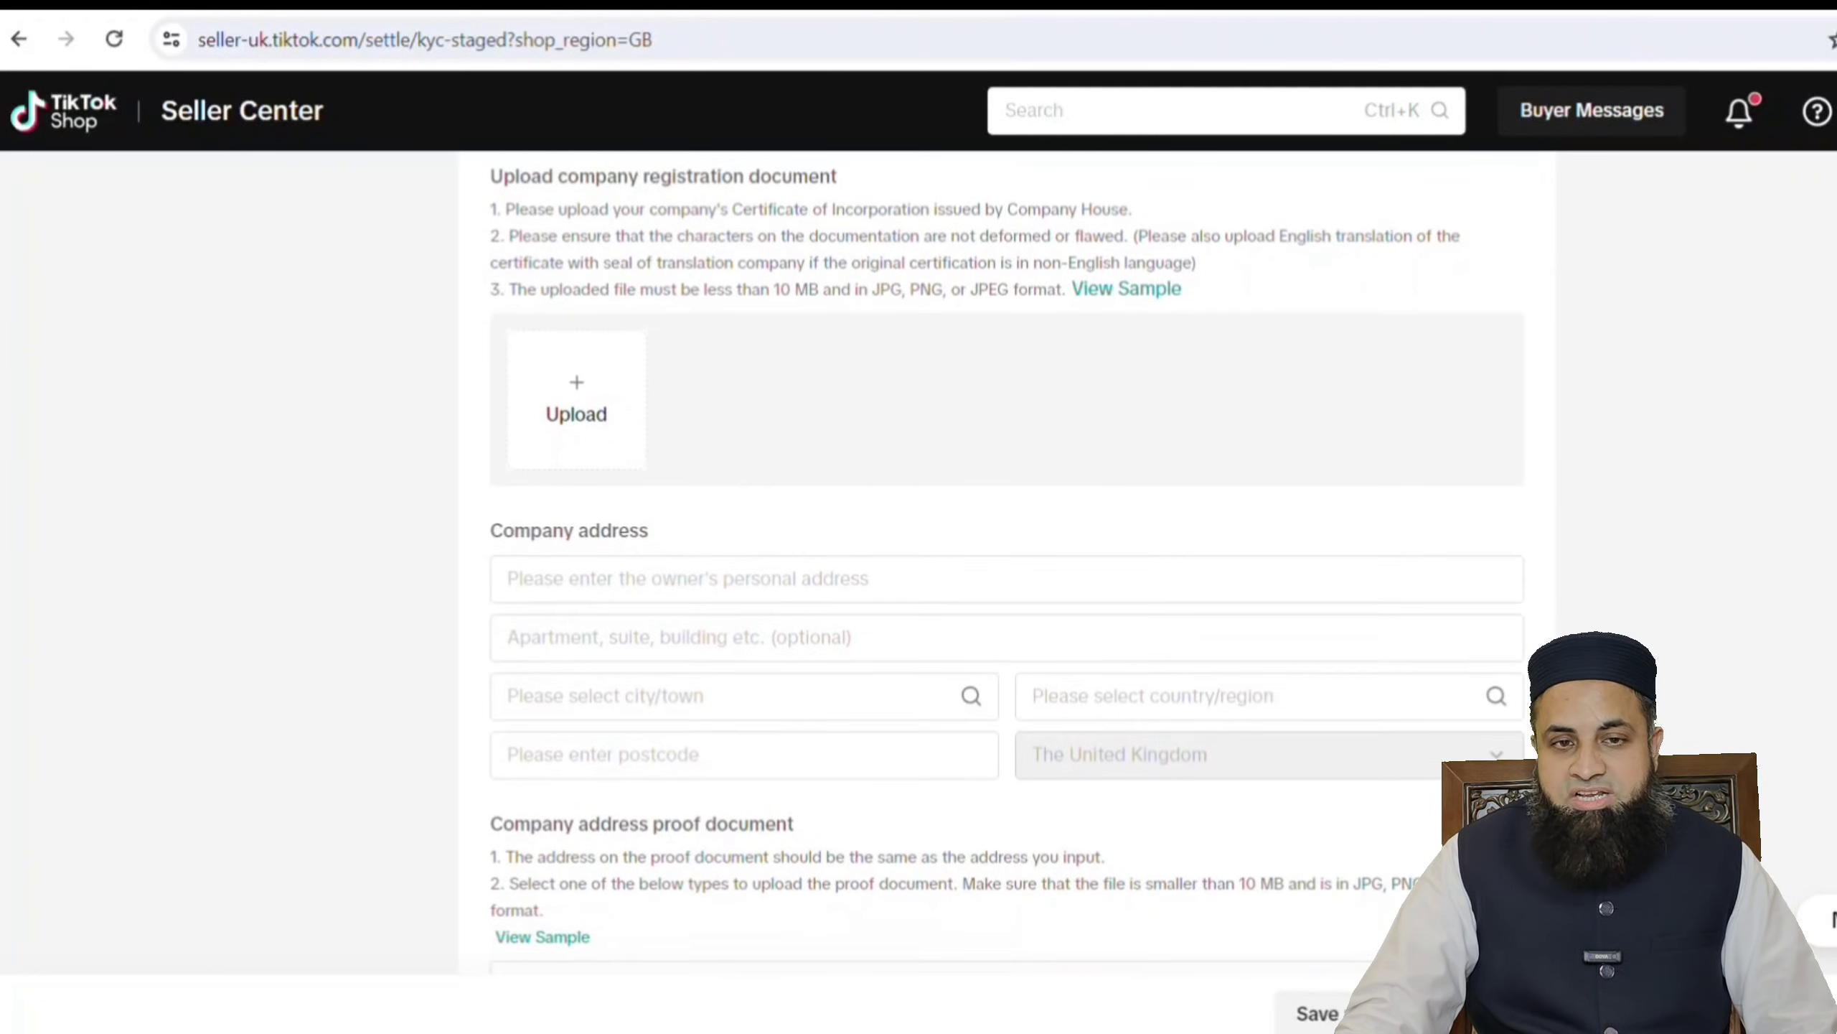
scroll(919, 579, down, 1)
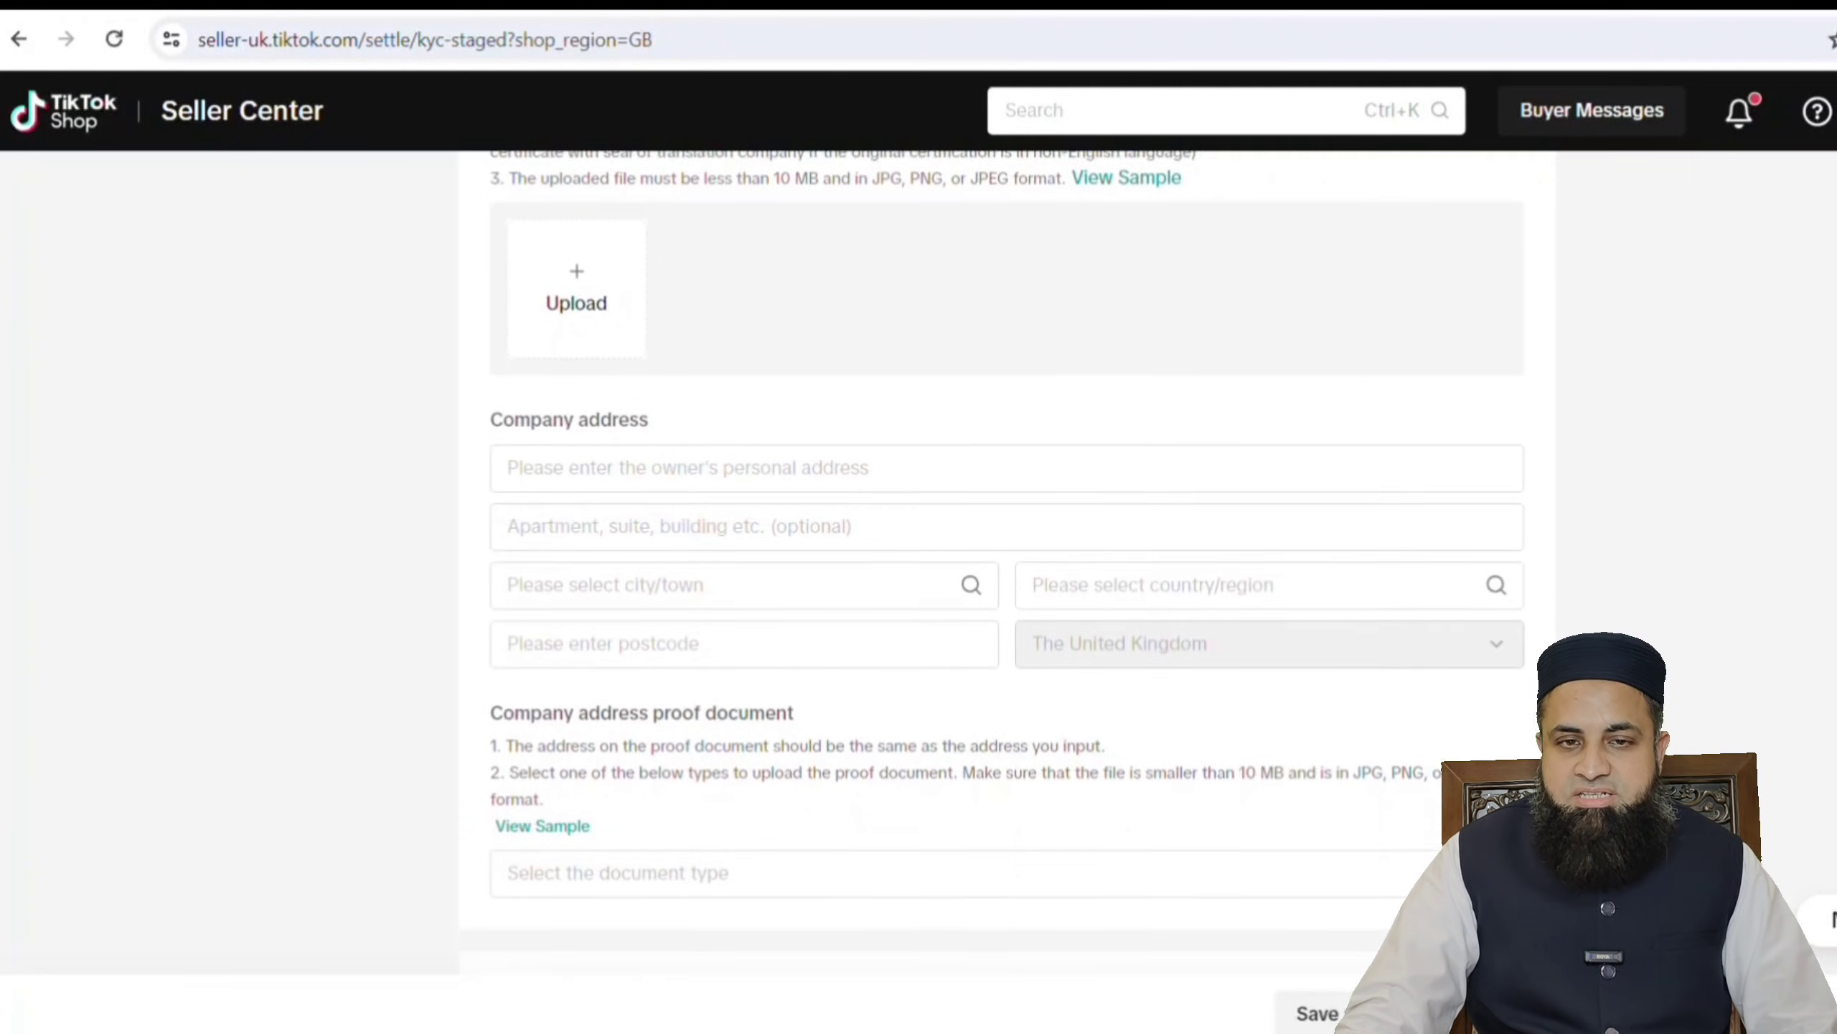
scroll(1007, 565, down, 1)
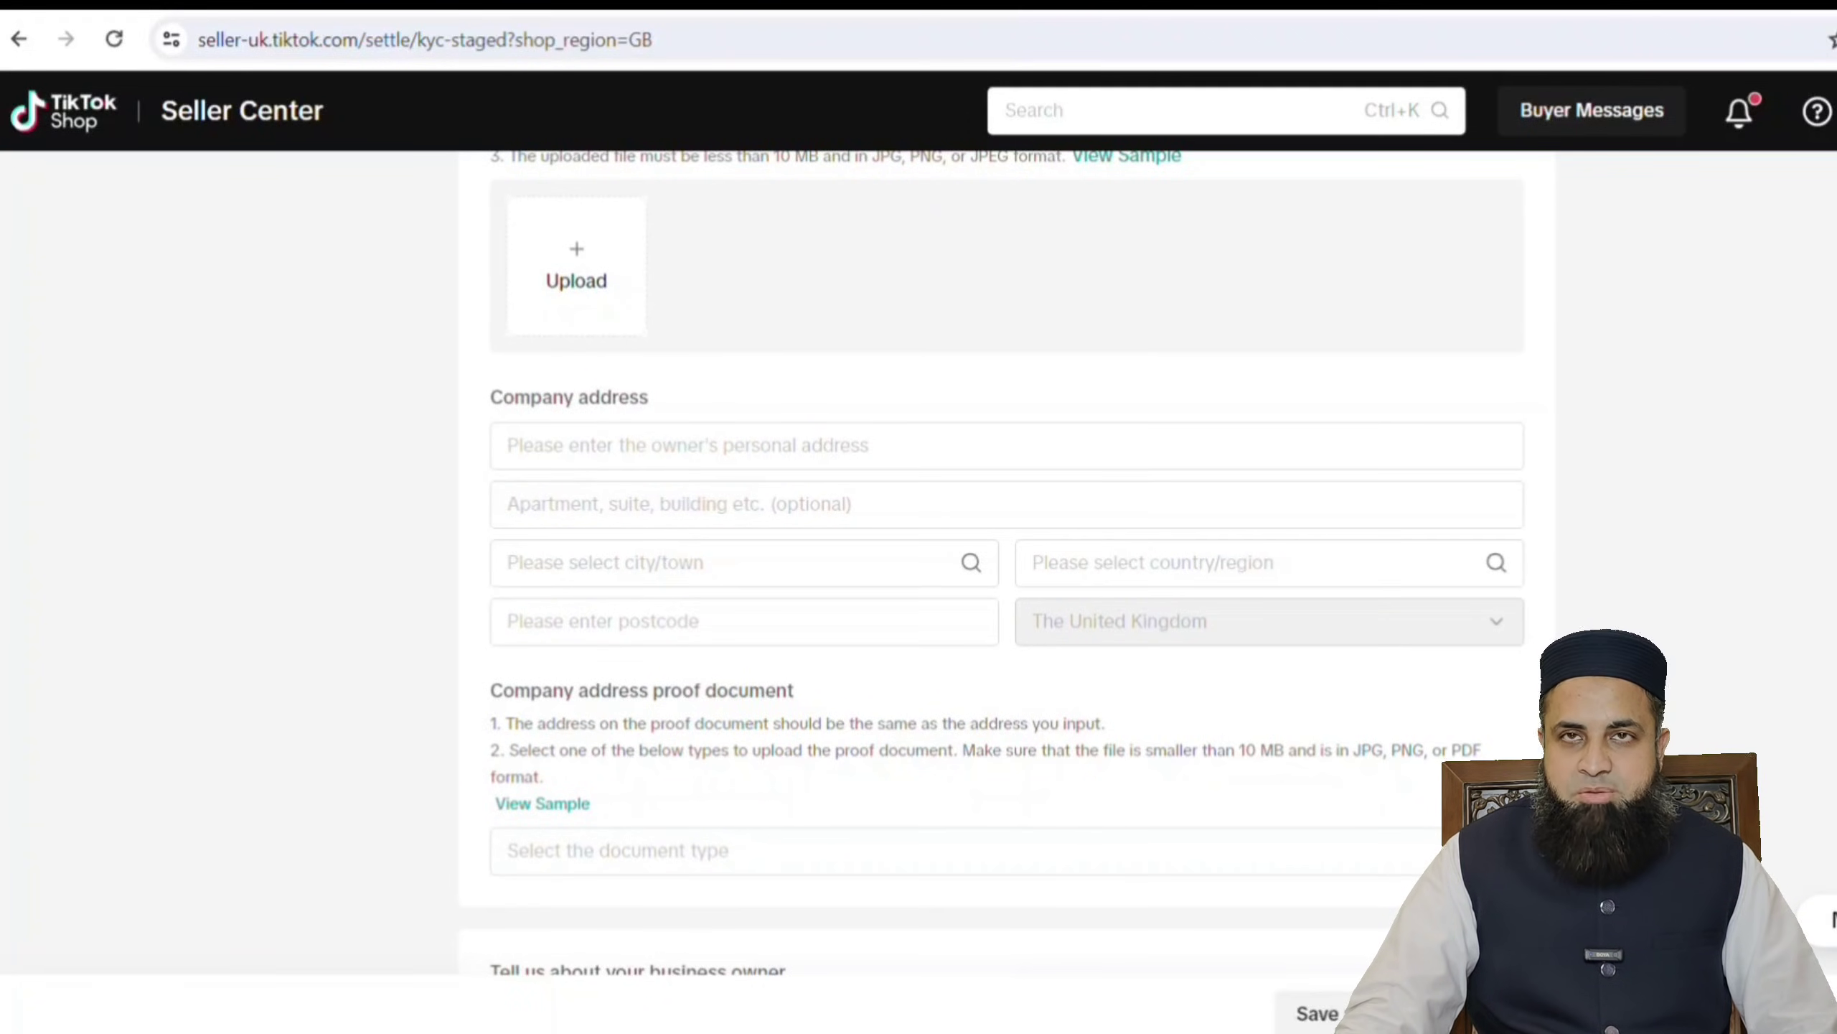
scroll(1007, 565, up, 4)
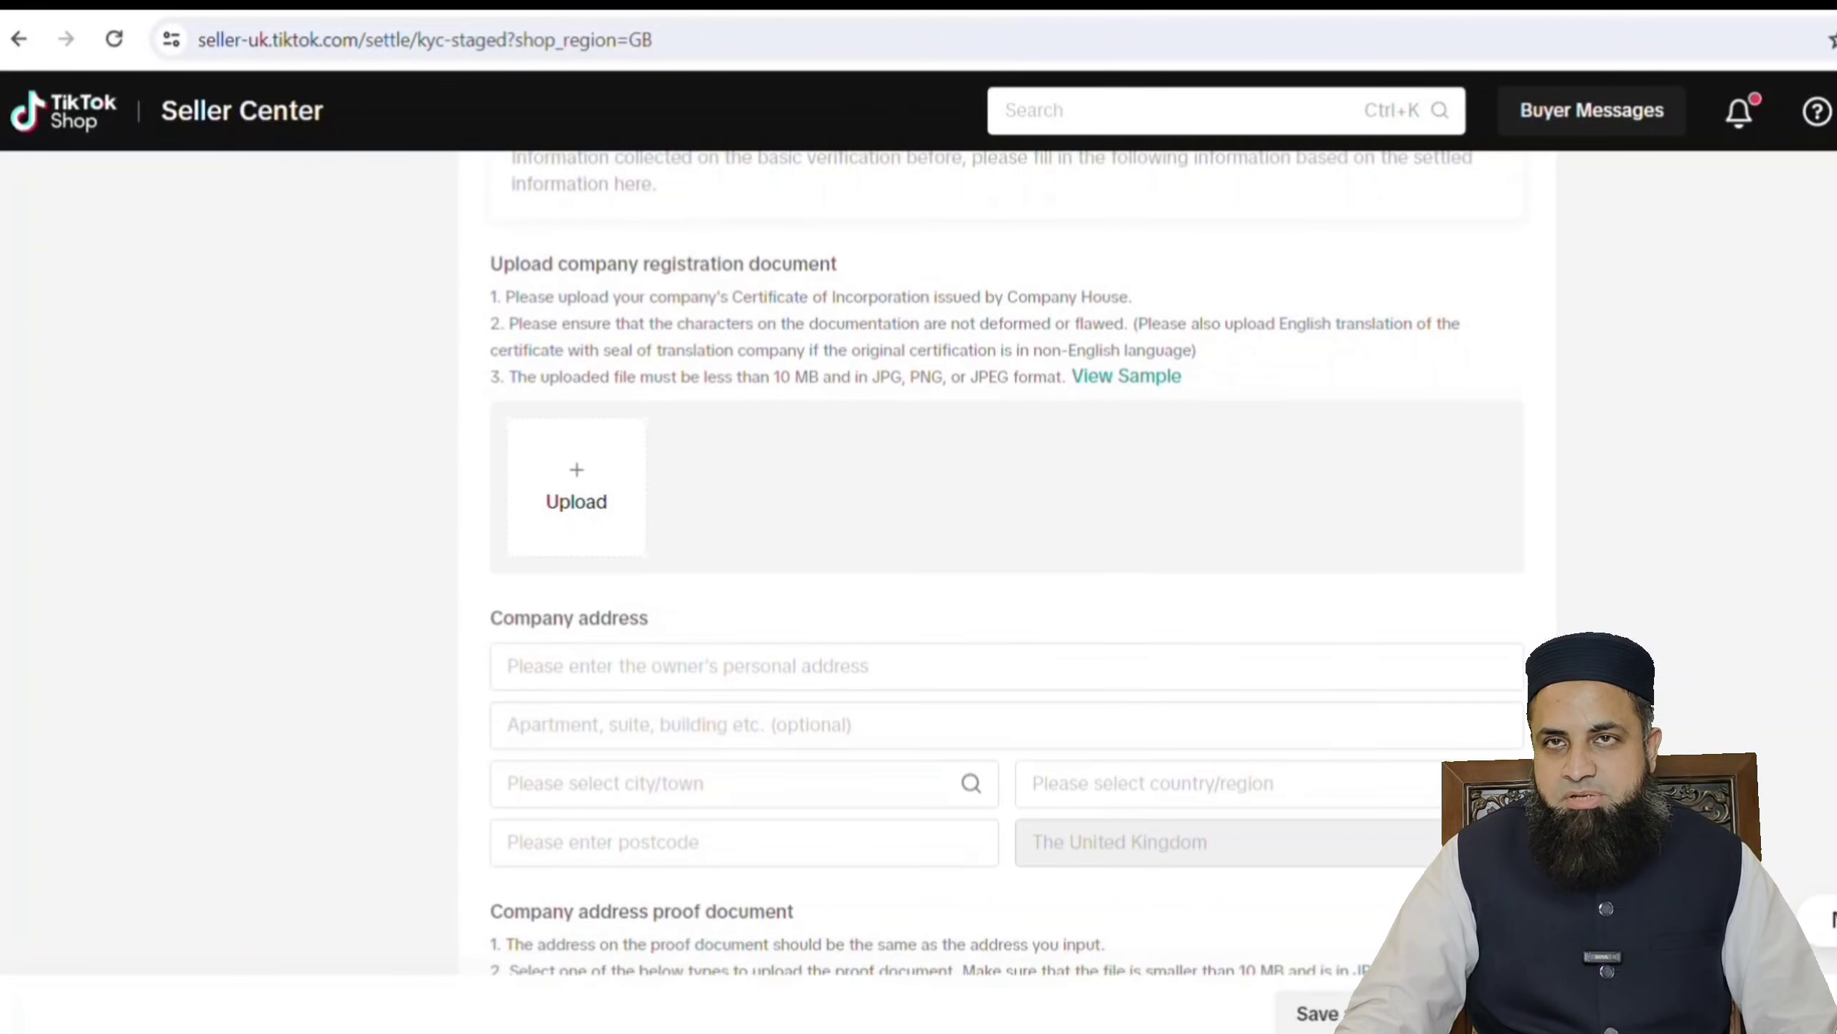
scroll(1007, 565, down, 1)
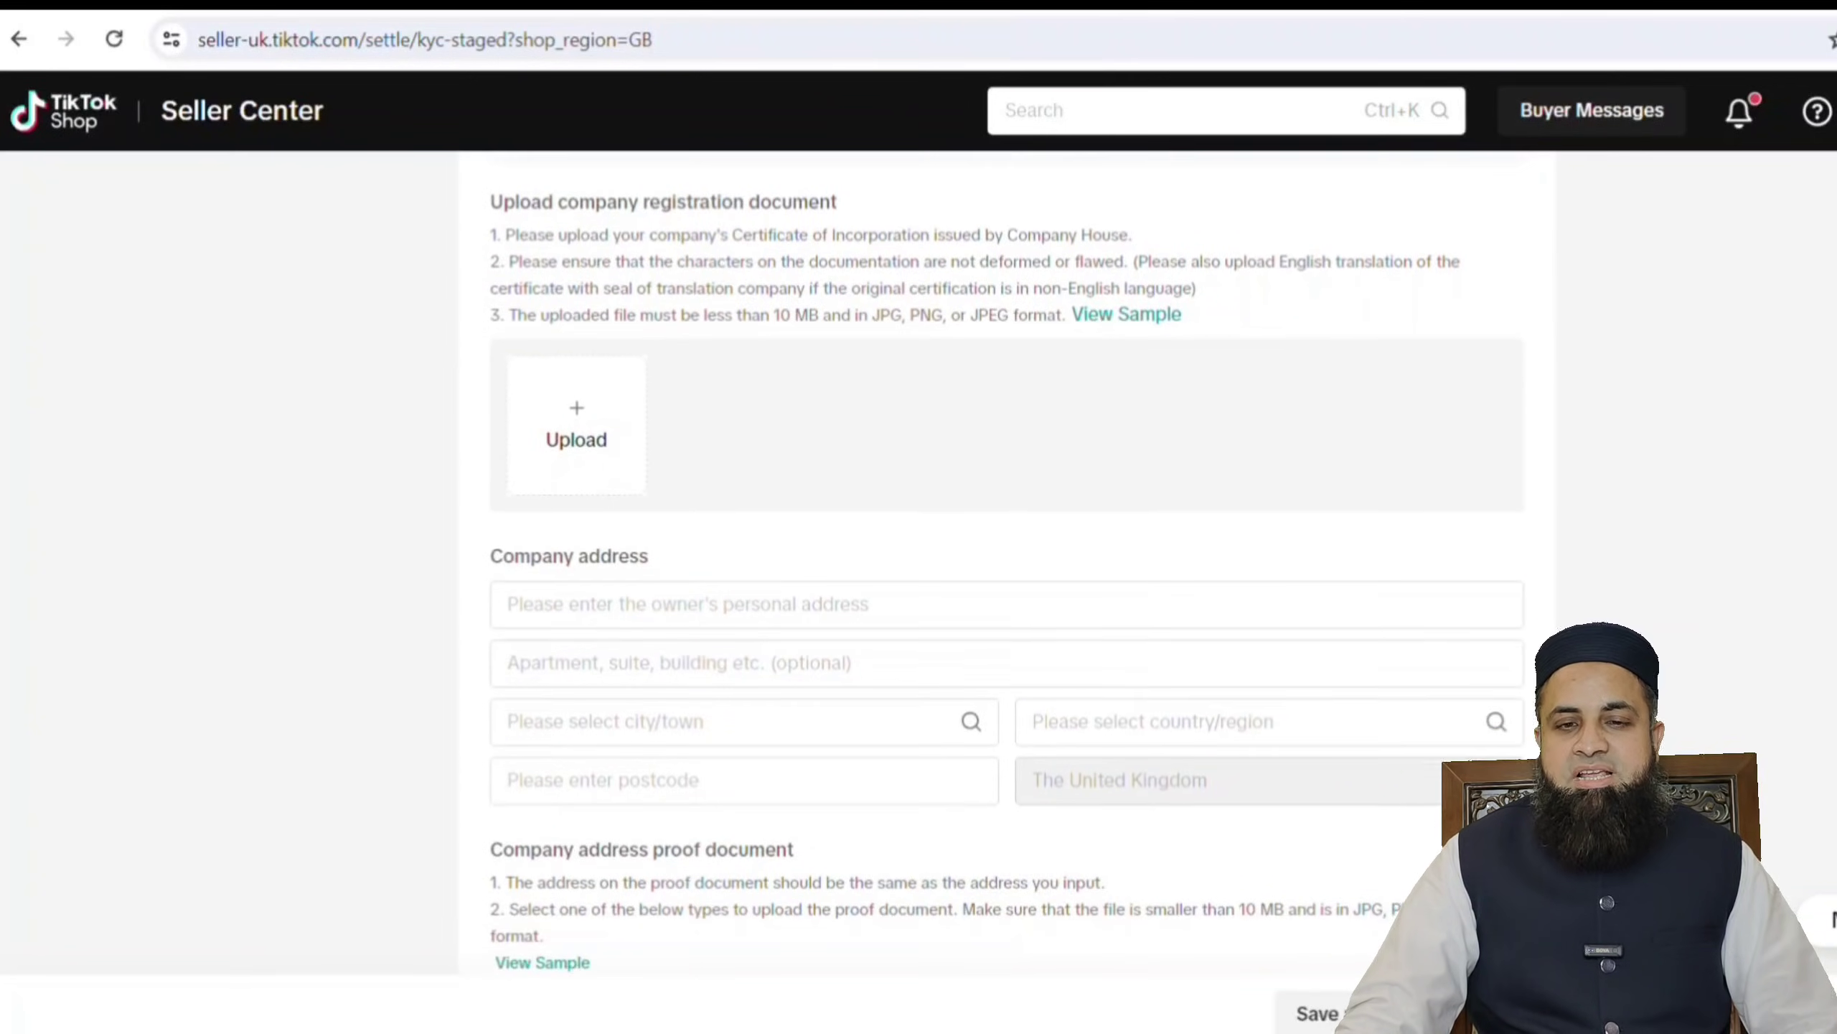
scroll(1007, 565, down, 2)
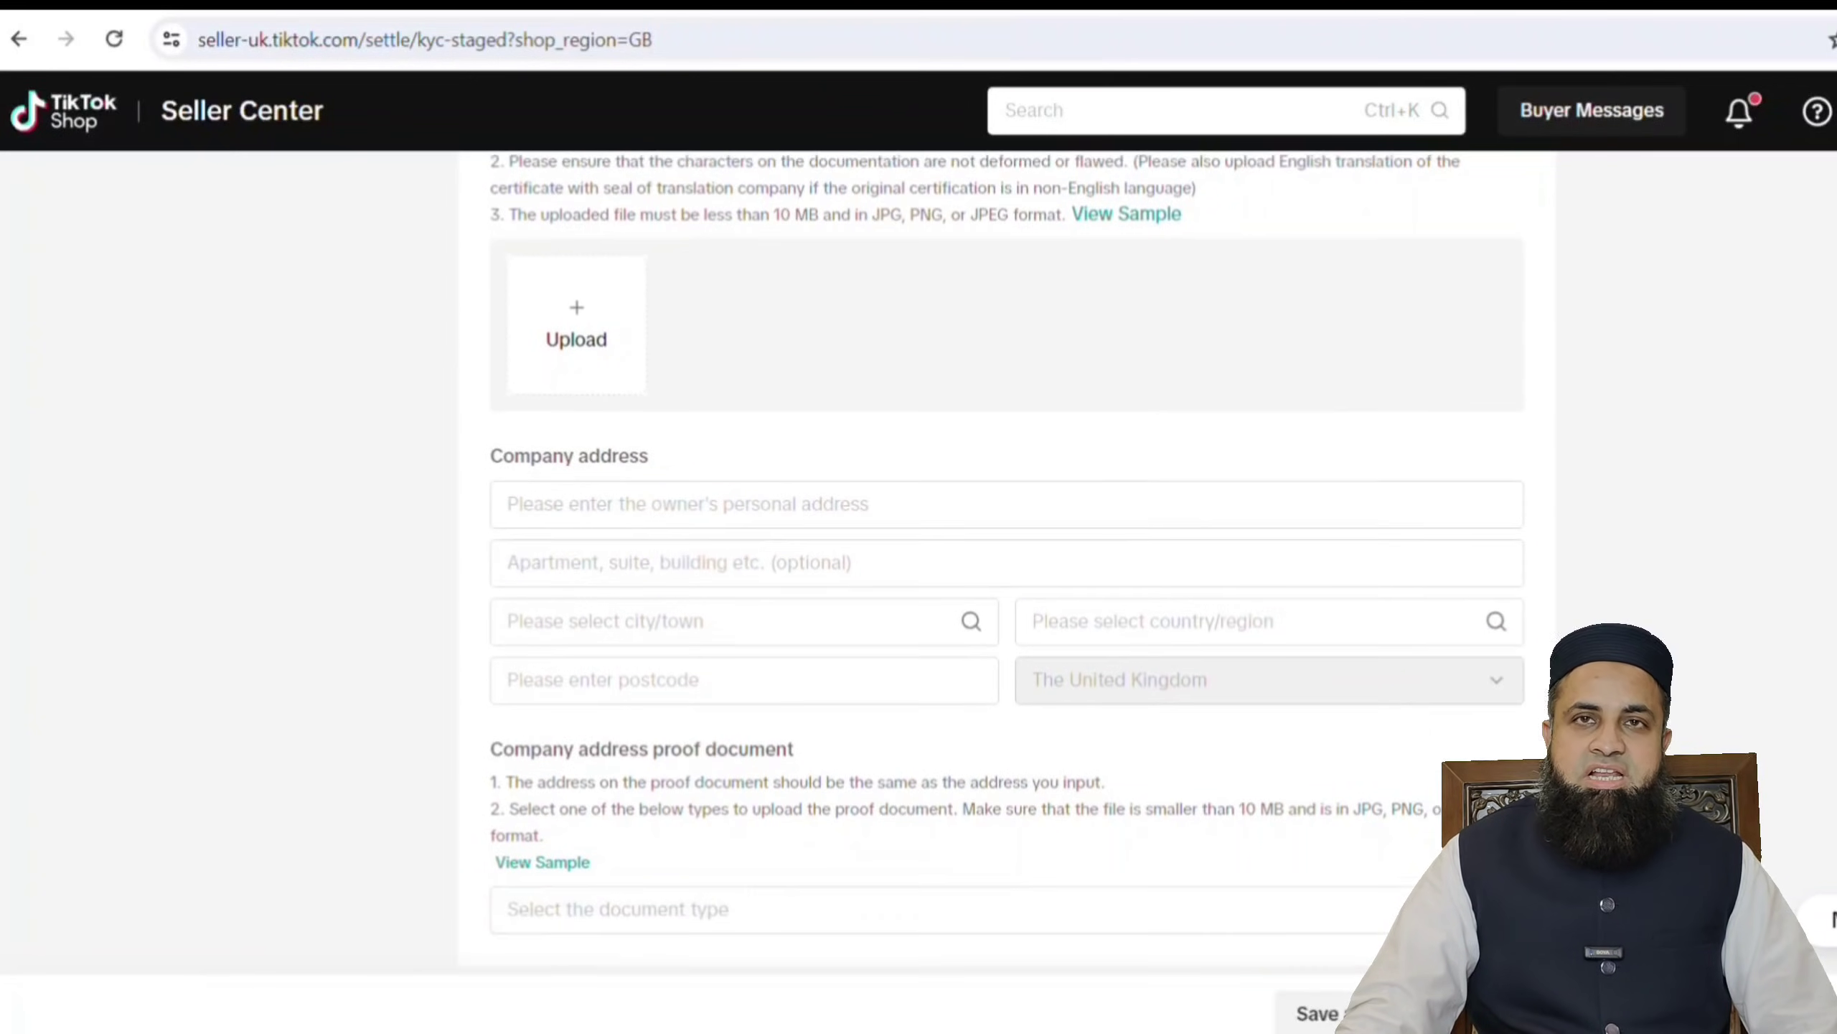
scroll(1007, 565, down, 1)
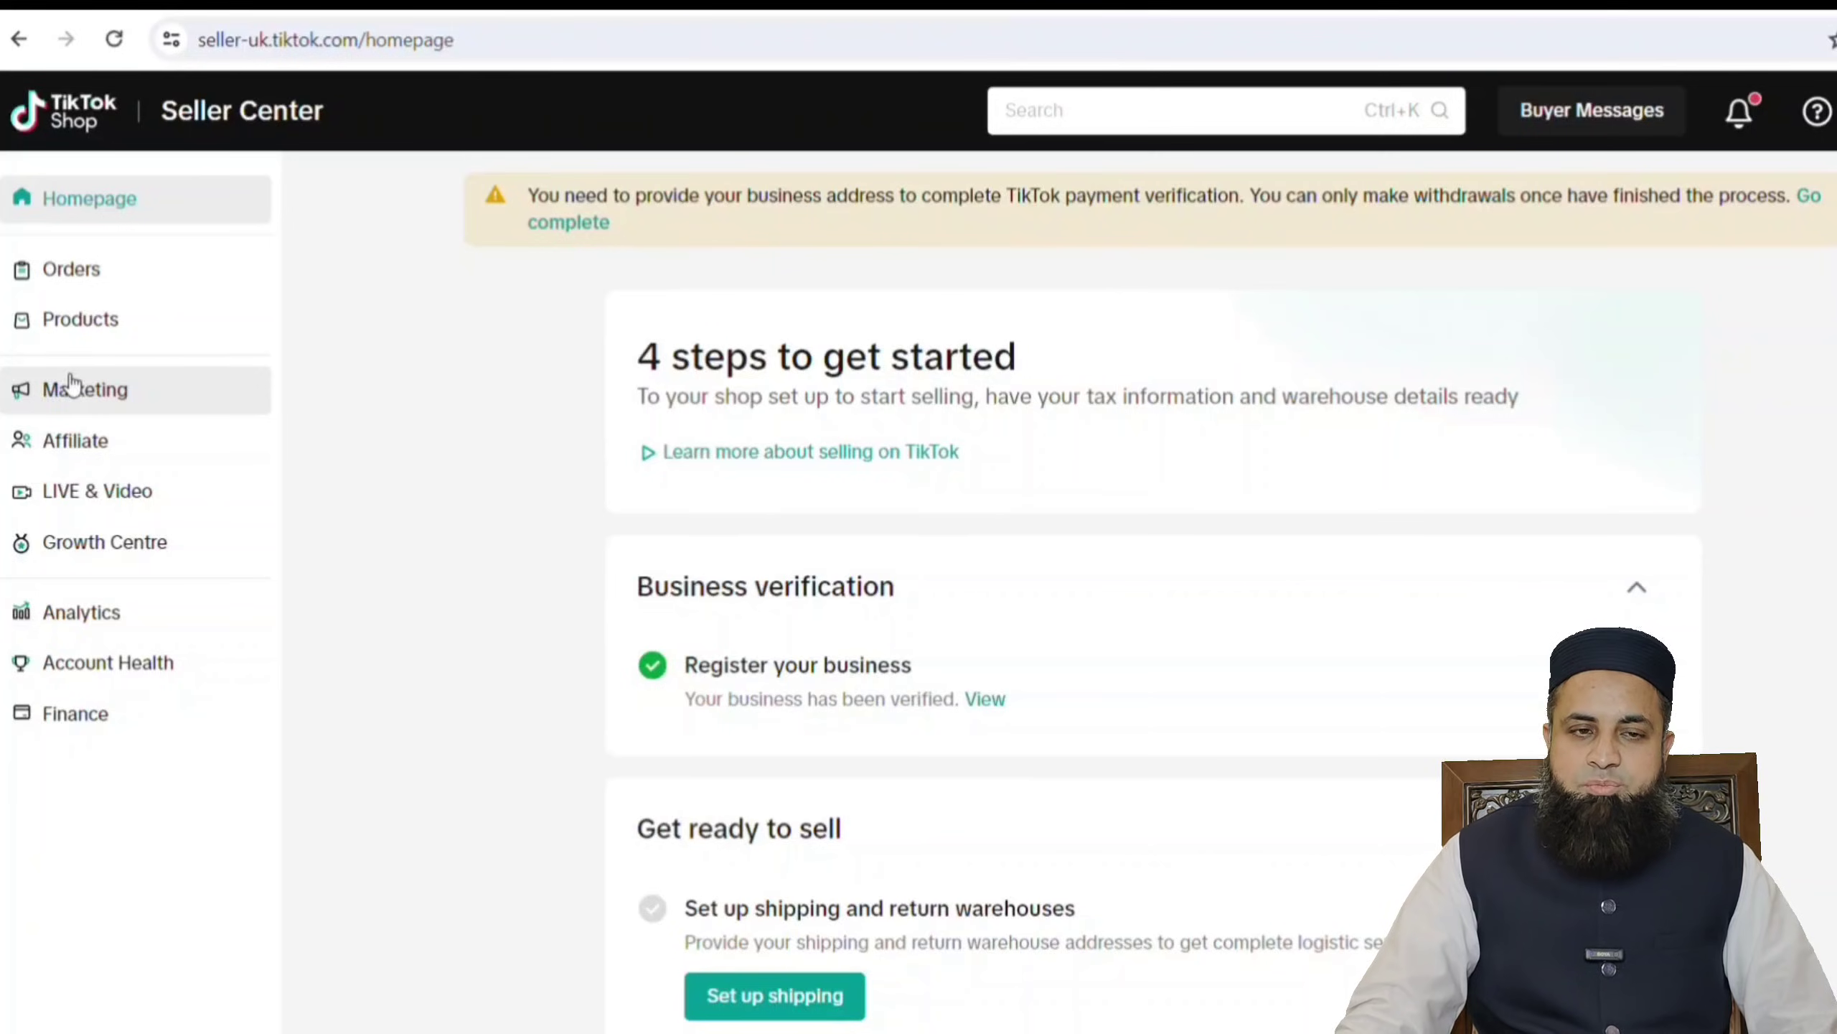
Go to Products in the sidebar and dismiss the upload accelerator tip with Got It
click(99, 342)
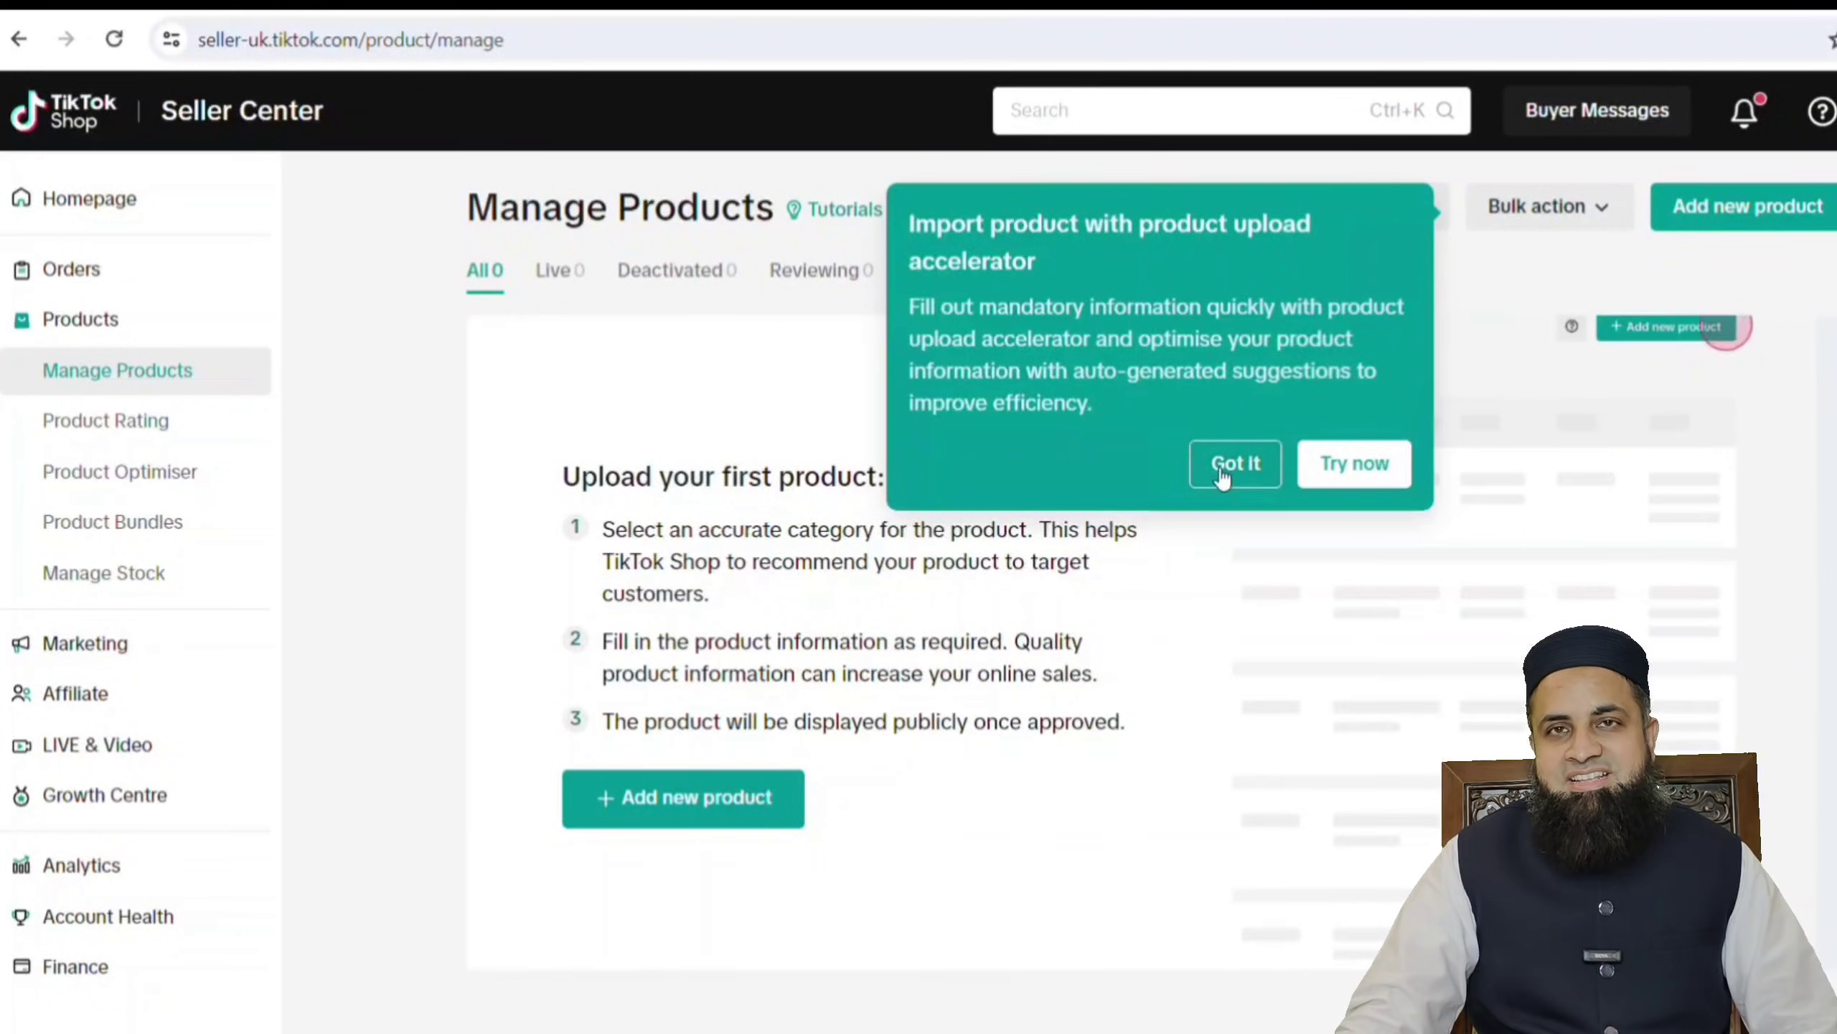
click(1222, 475)
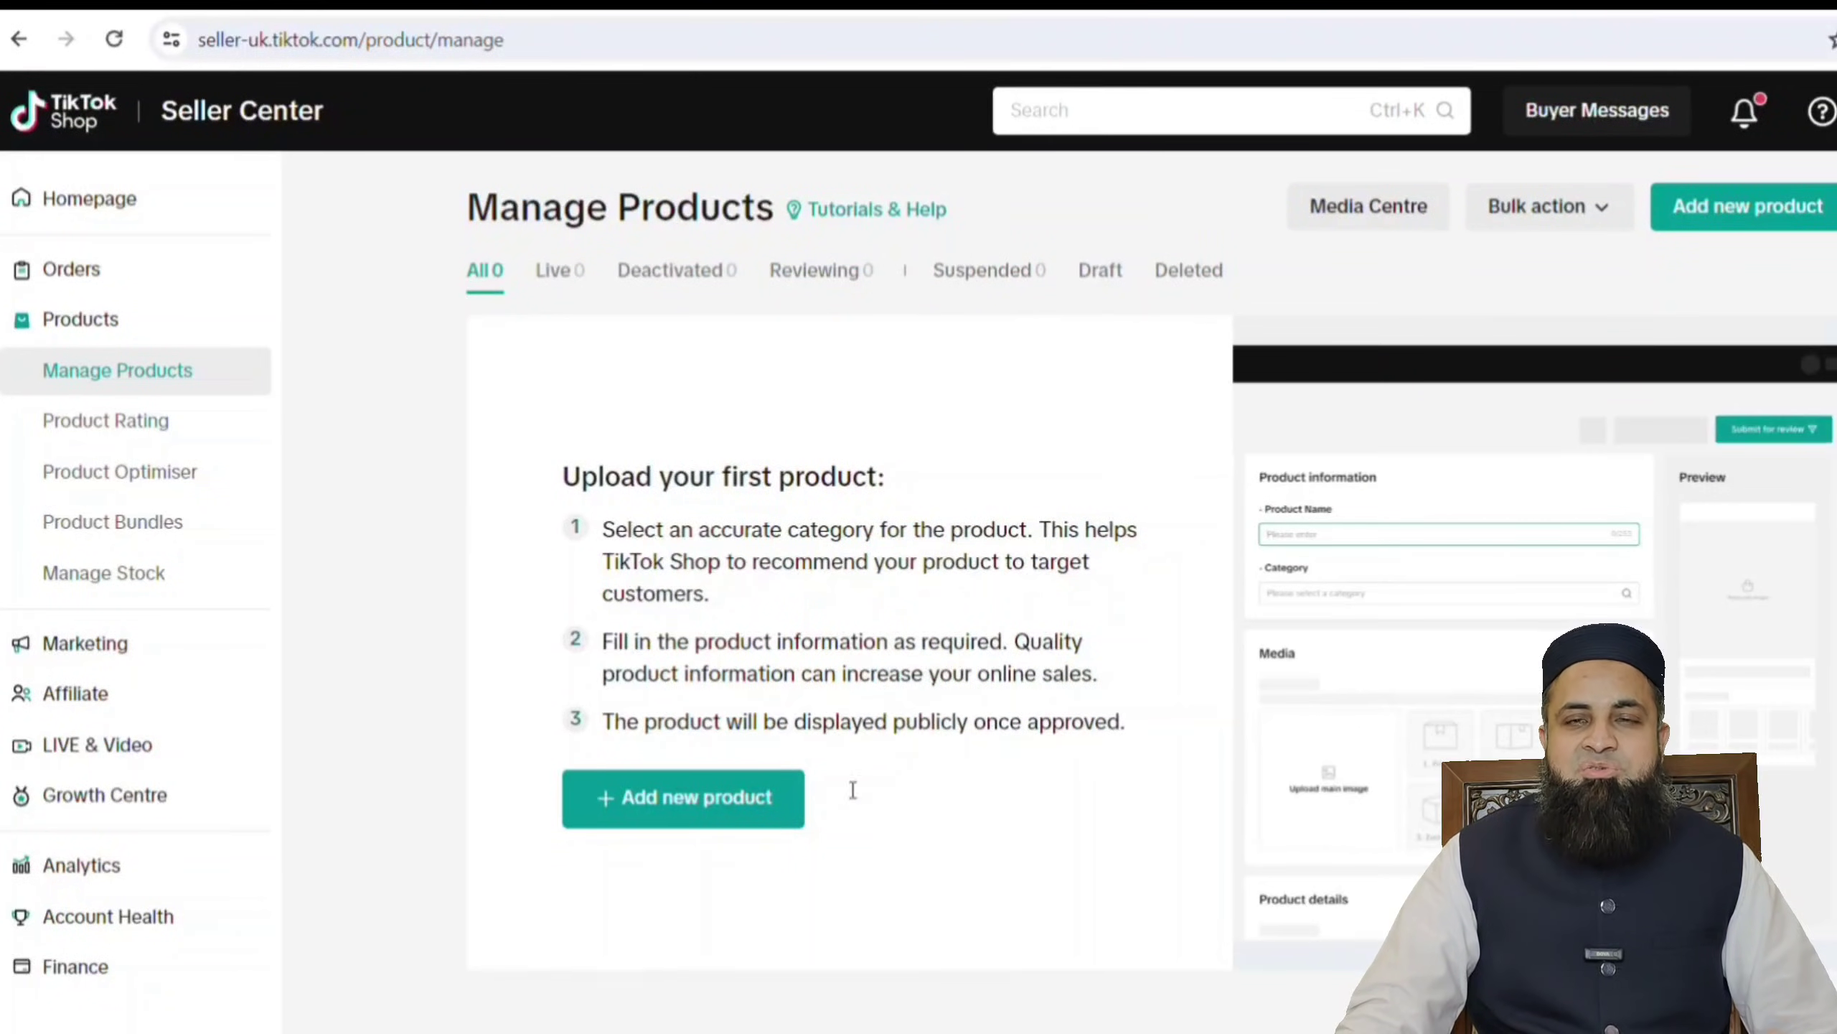